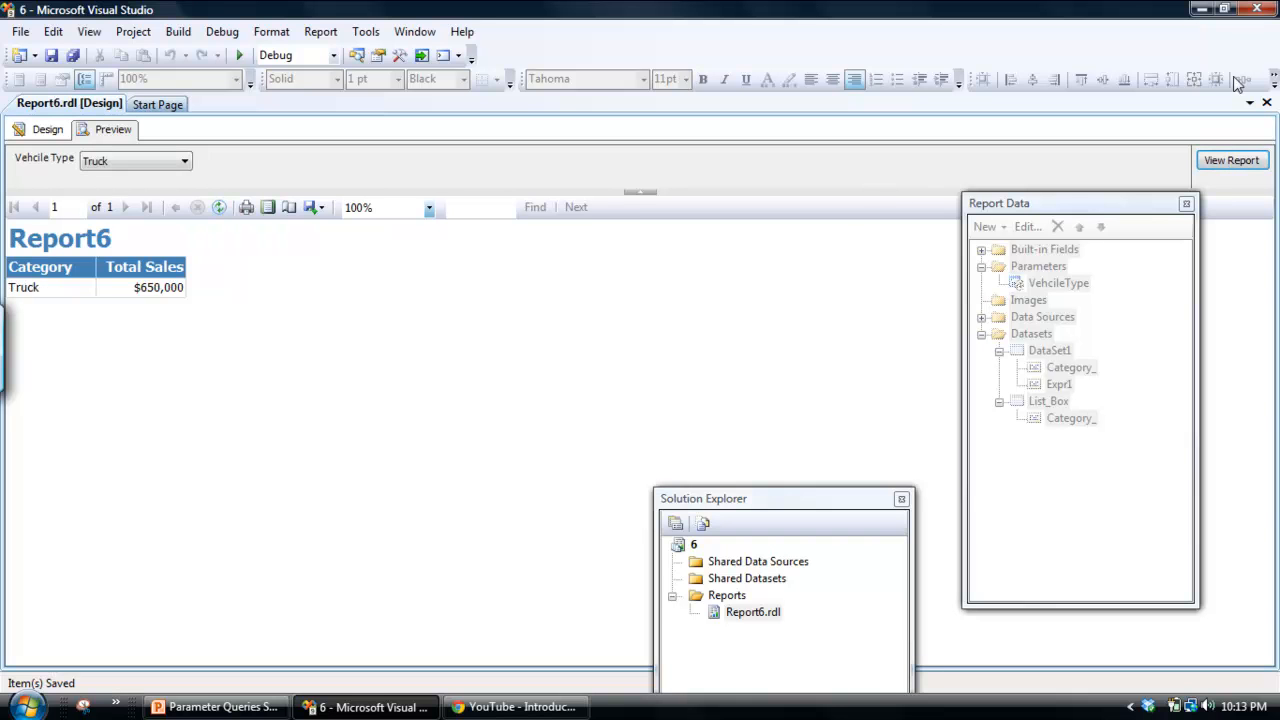
Step: Close the open report and the Start Page, and launch a new instance of SQL Server Business Intelligence Development Studio
click(1266, 104)
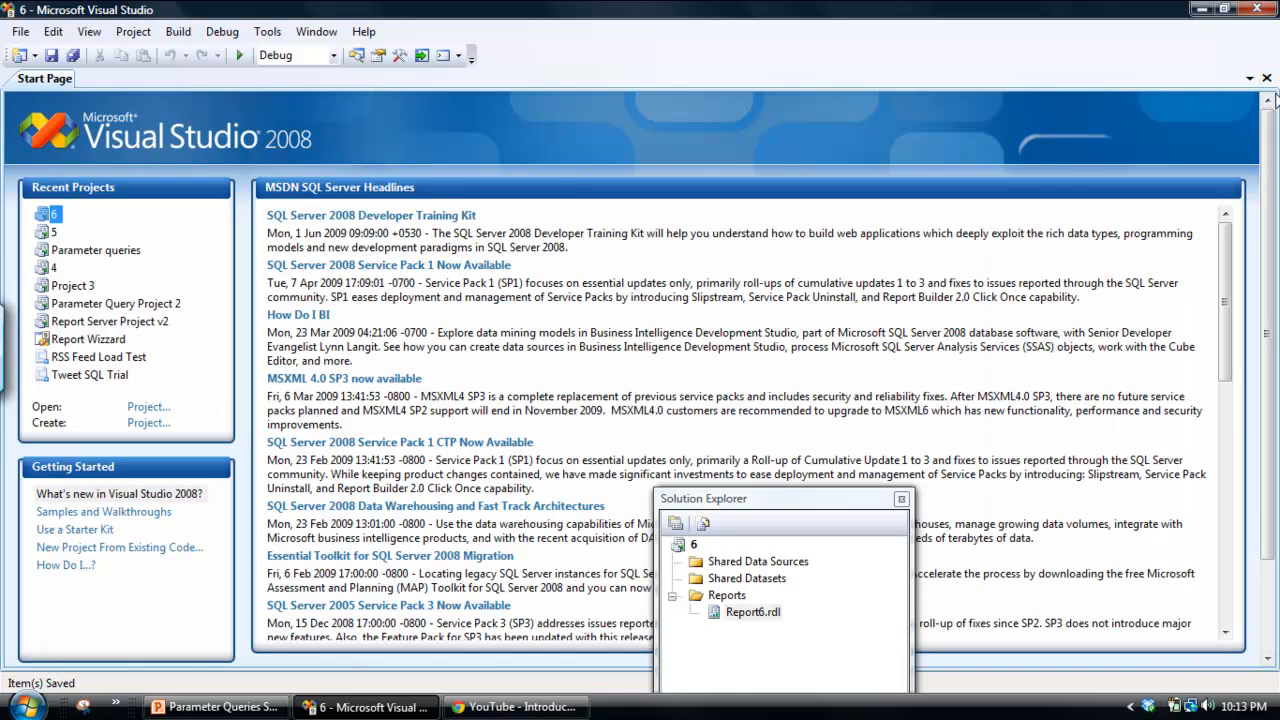
click(1266, 77)
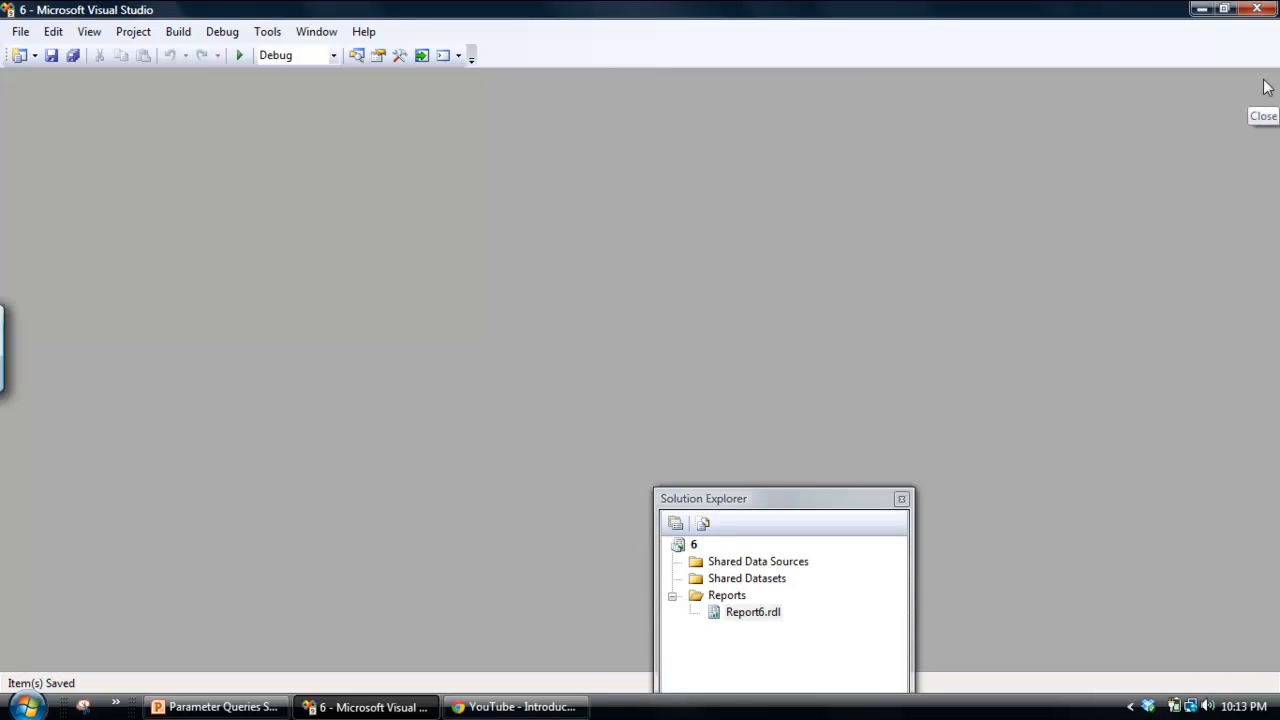
click(20, 32)
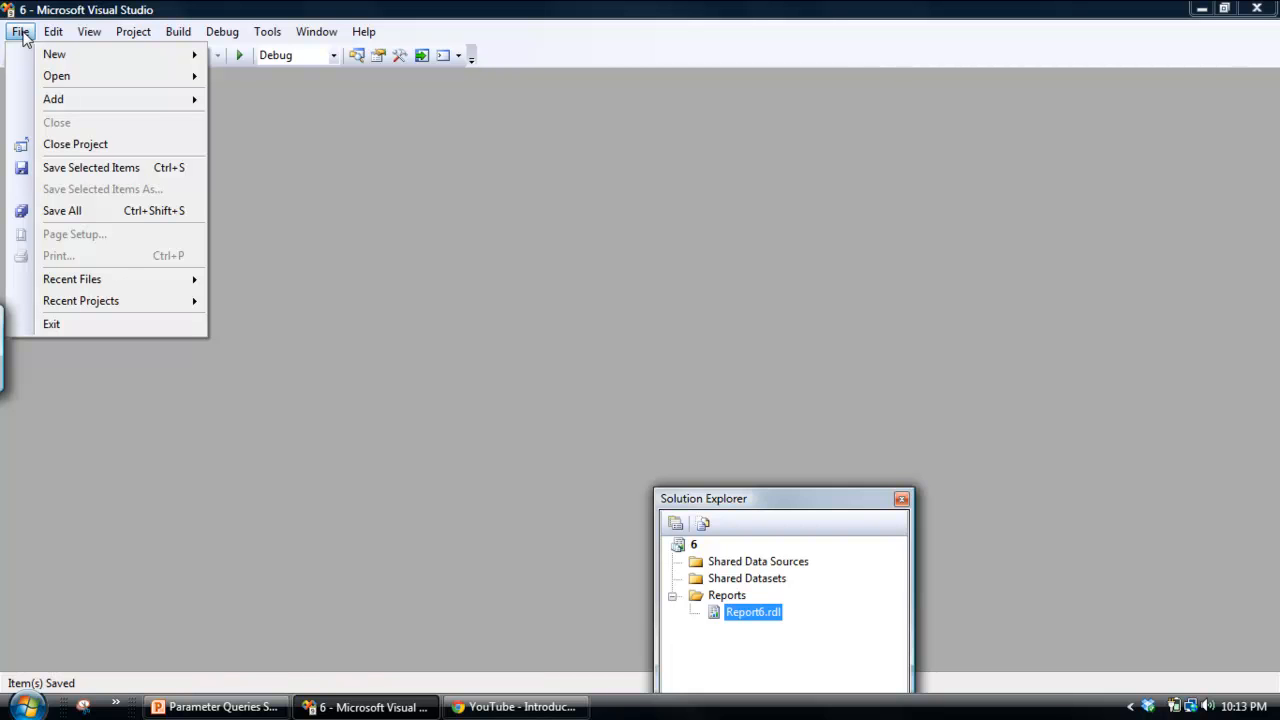
click(169, 458)
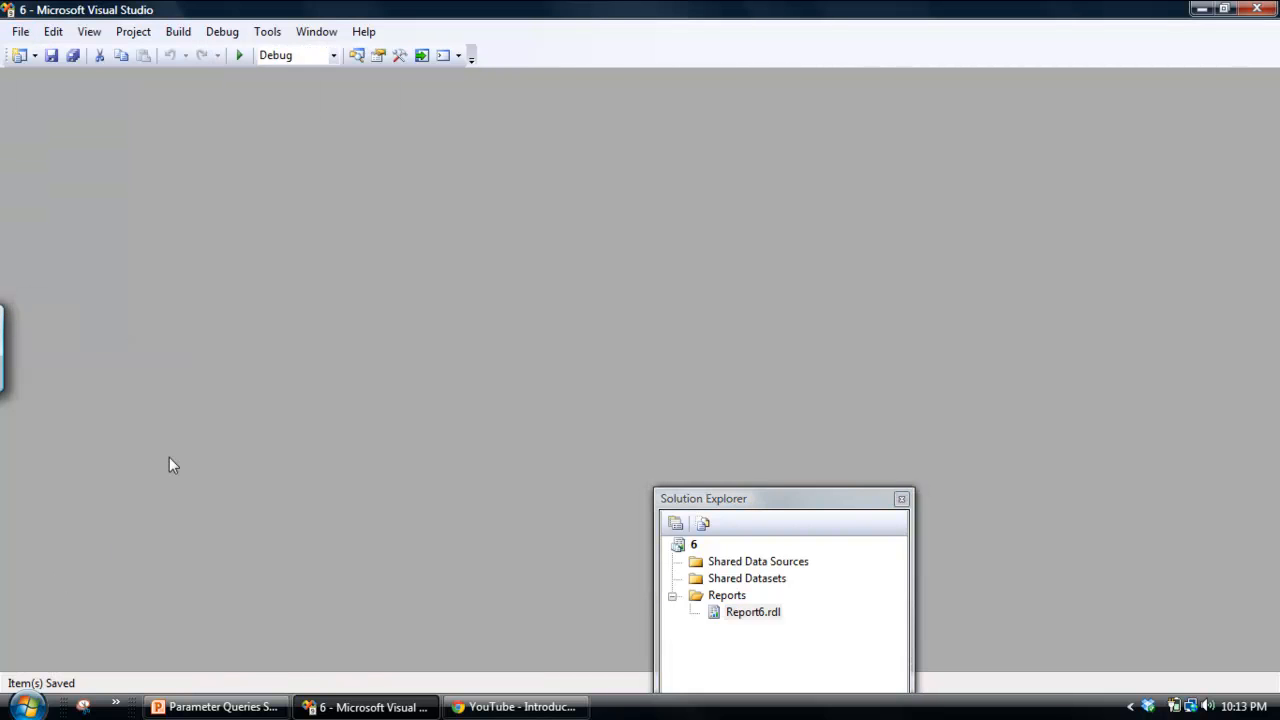
click(25, 707)
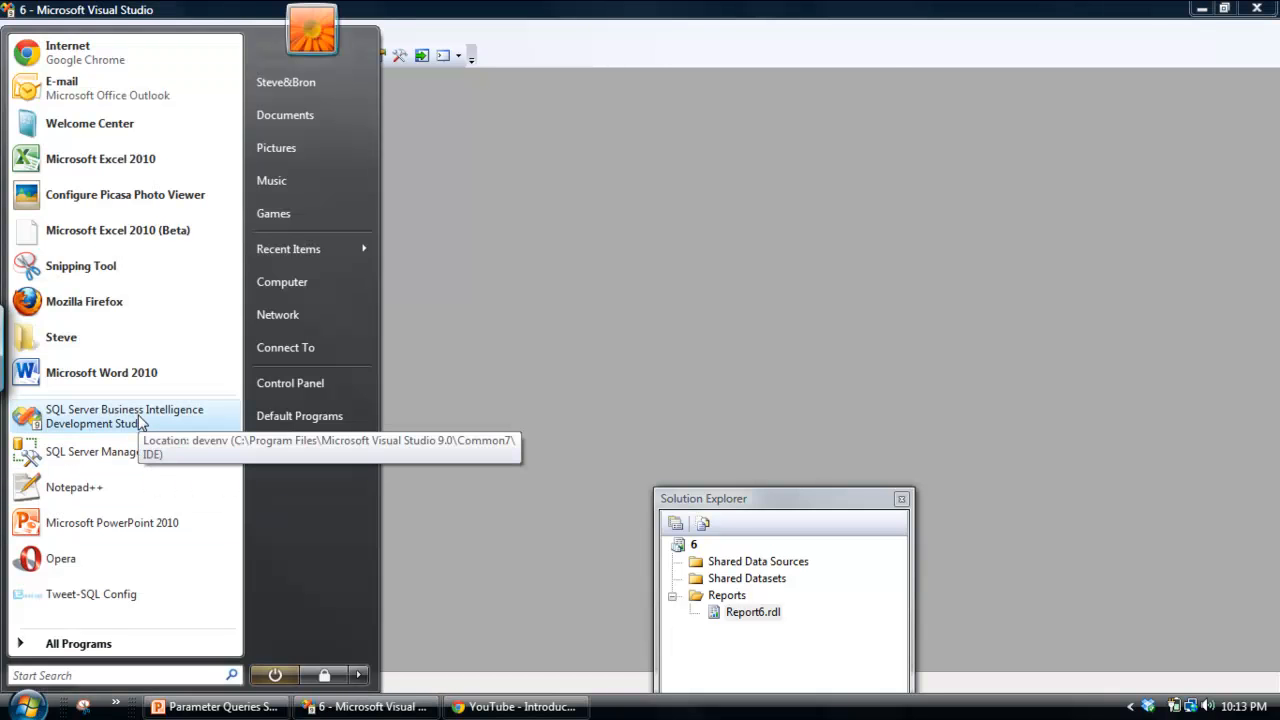
click(140, 422)
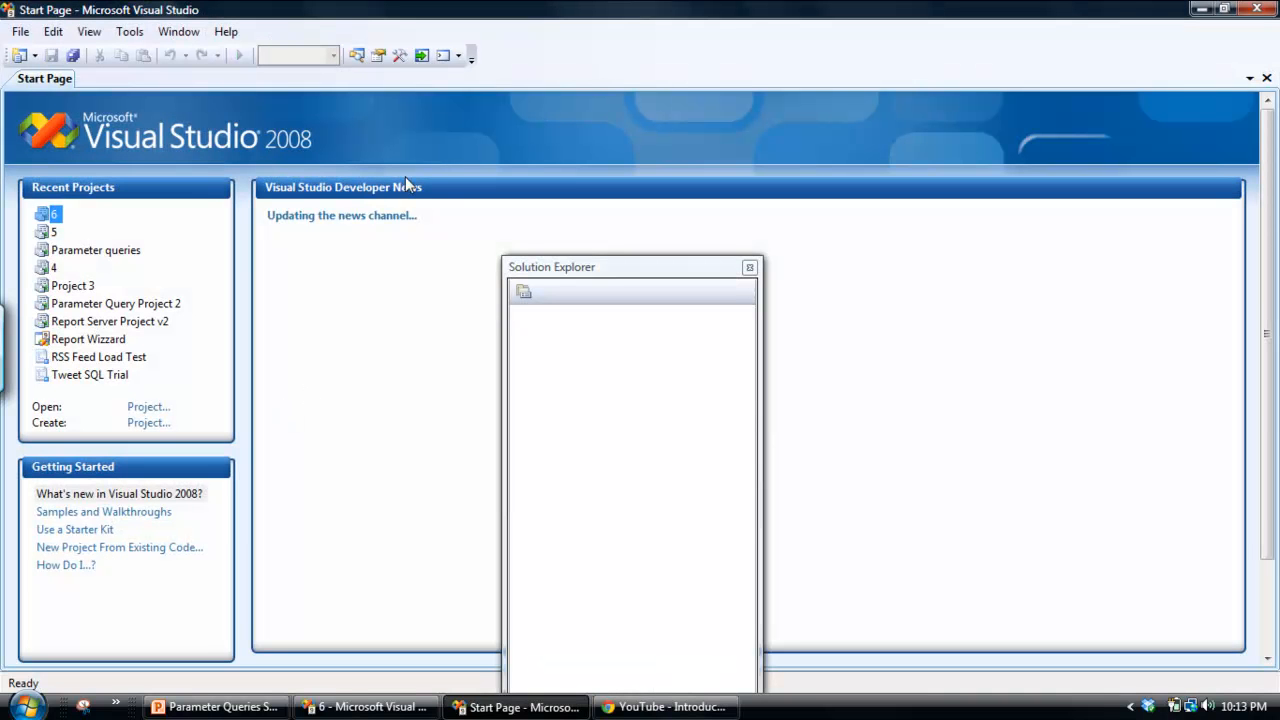
Step: Create a new project named "Parameter Query Demo" from the Report Server Project Wizard template
click(22, 32)
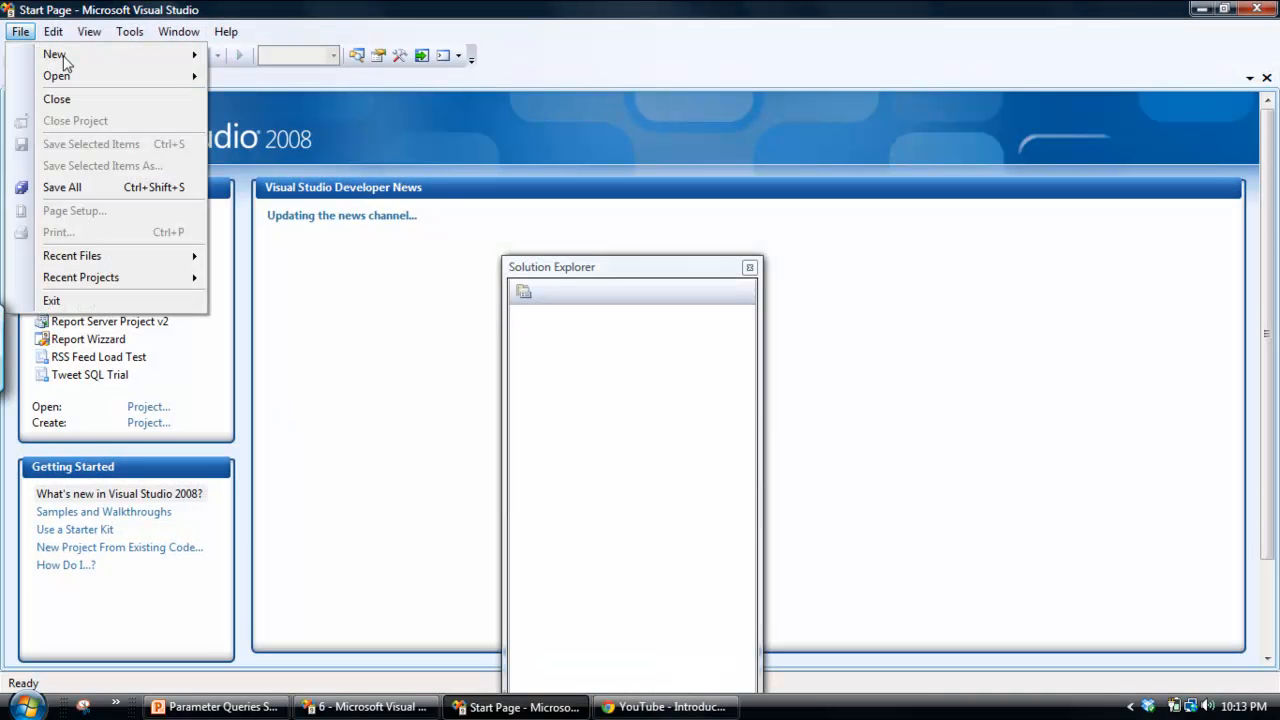
mouse_move(63, 60)
click(262, 57)
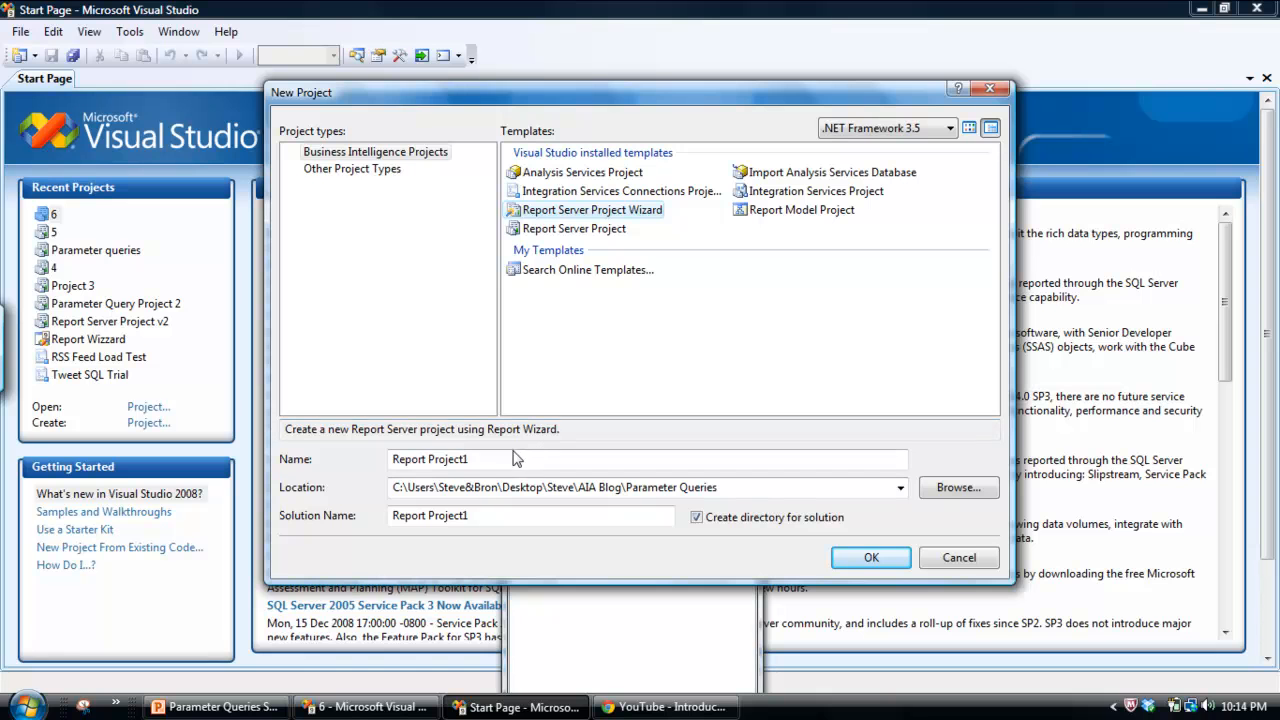
drag(493, 462, 360, 460)
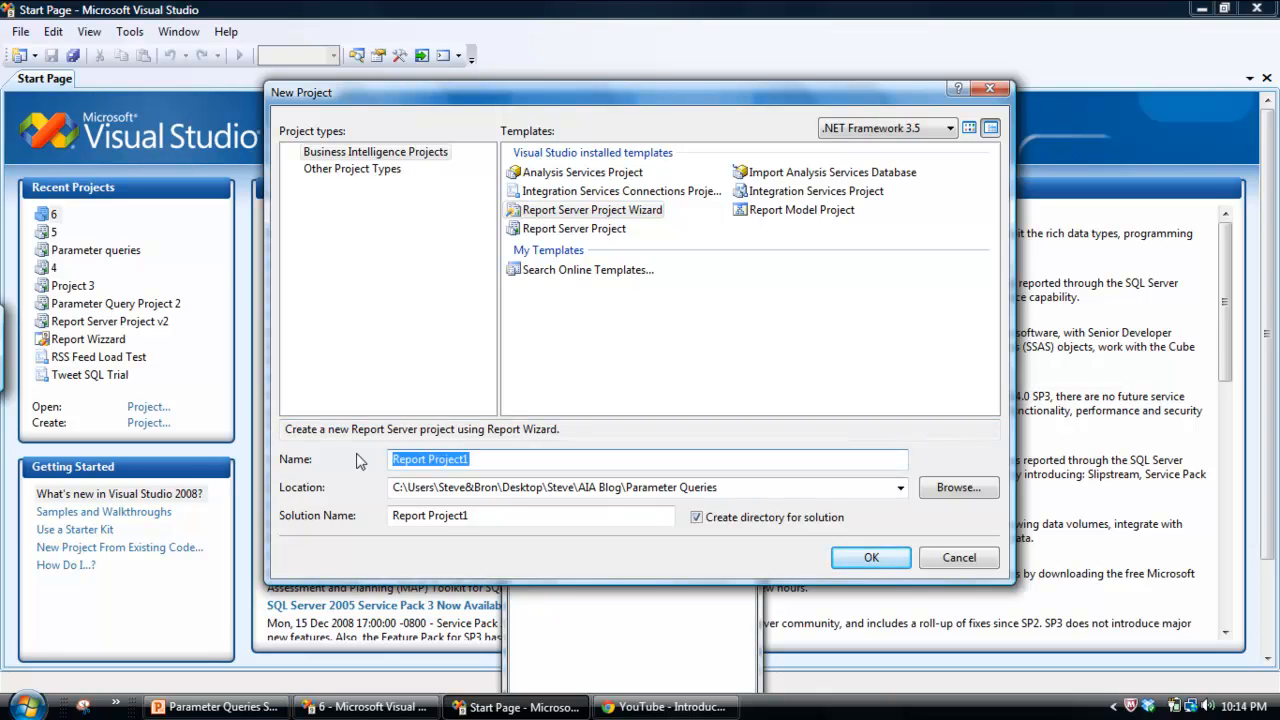
text(Parat)
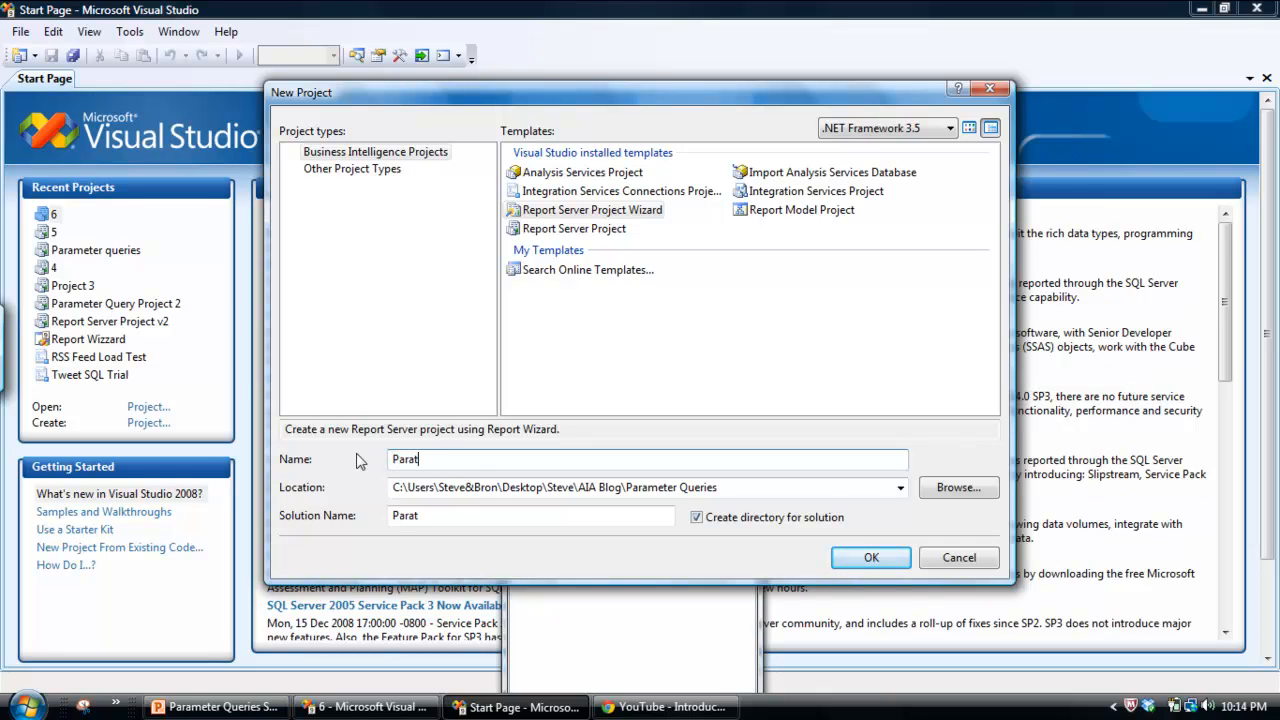
key(BackSpace)
text(meter Query Demo)
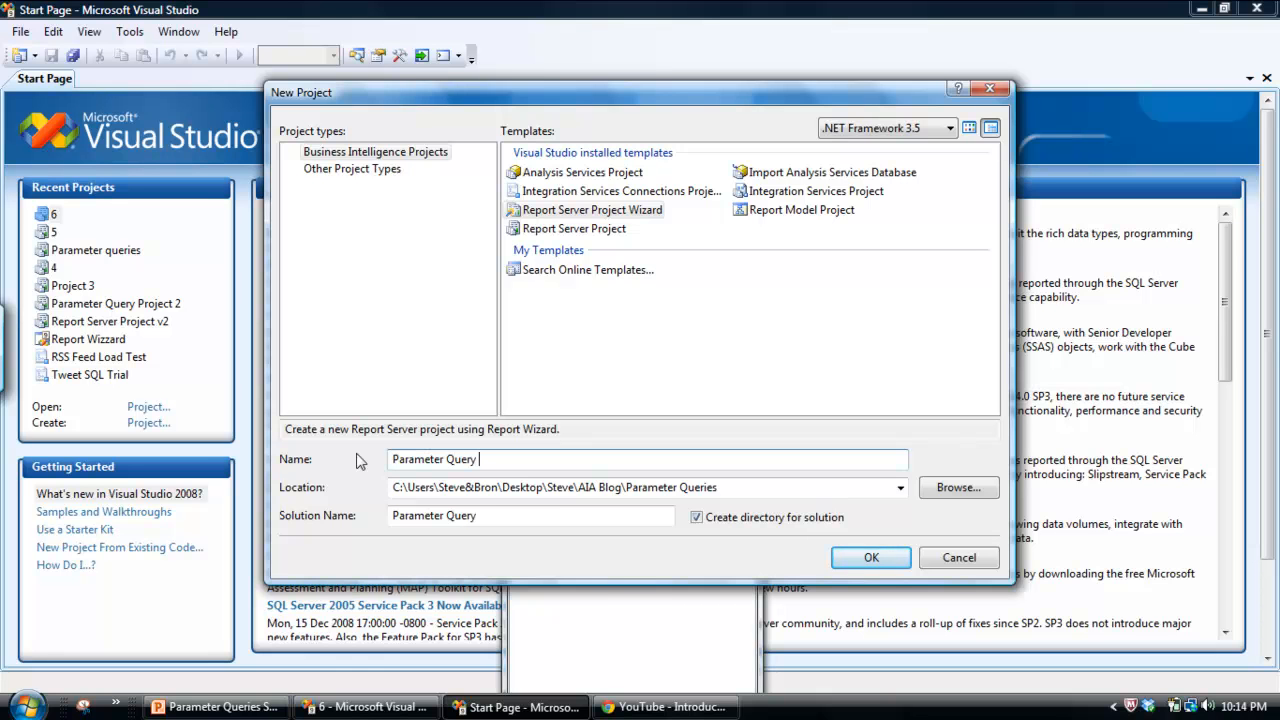
click(867, 566)
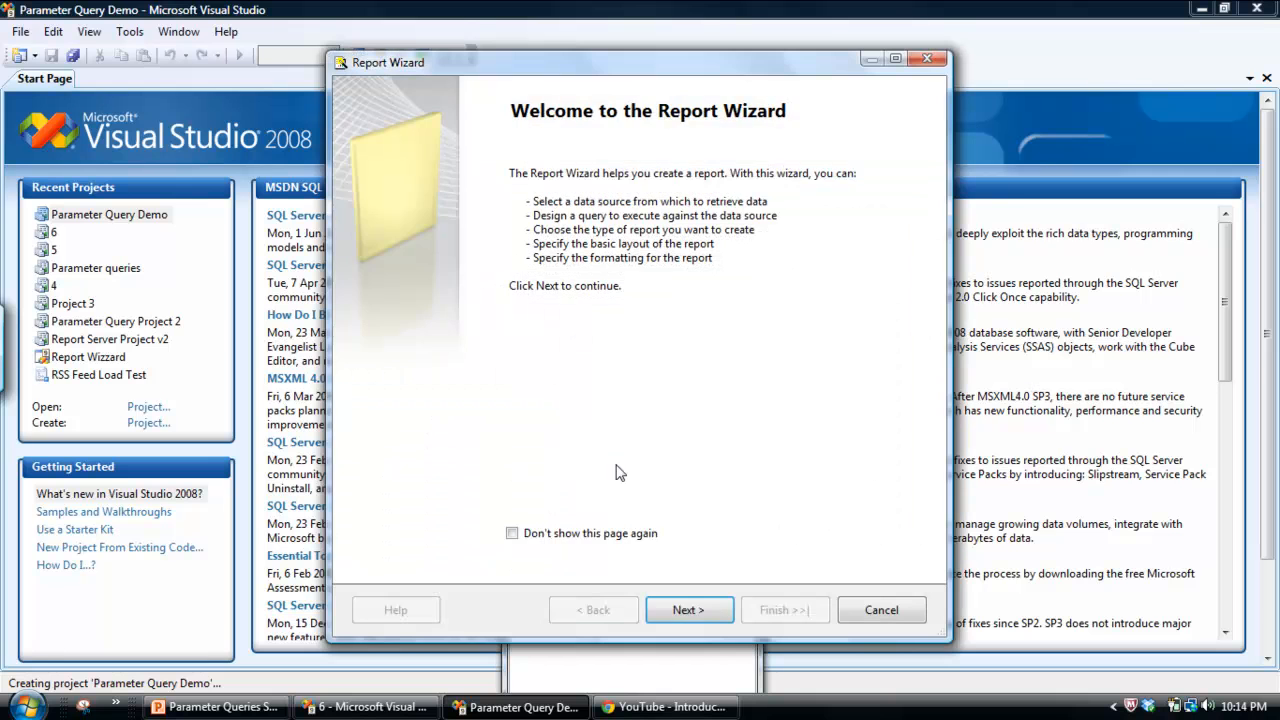
Step: Proceed past the Report Wizard's welcome page and name the new data source "Master Datasource"
click(688, 610)
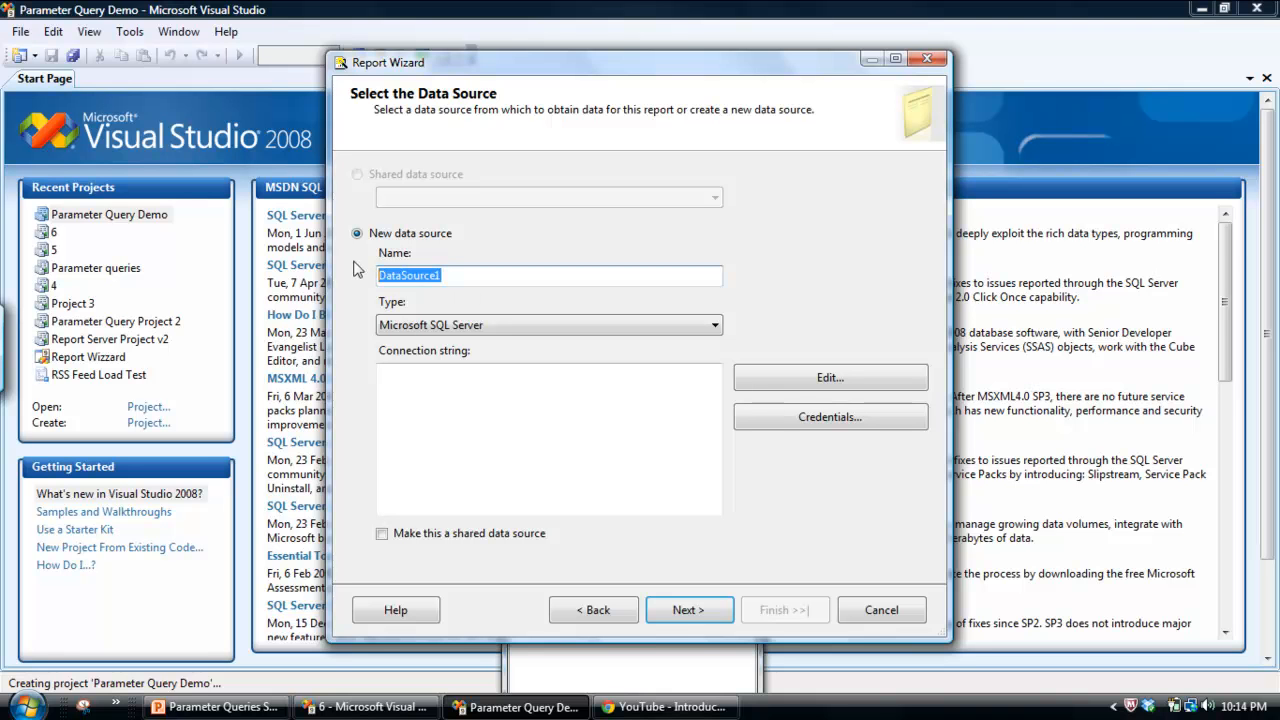
text(Master)
text( Dataspu)
text(urc)
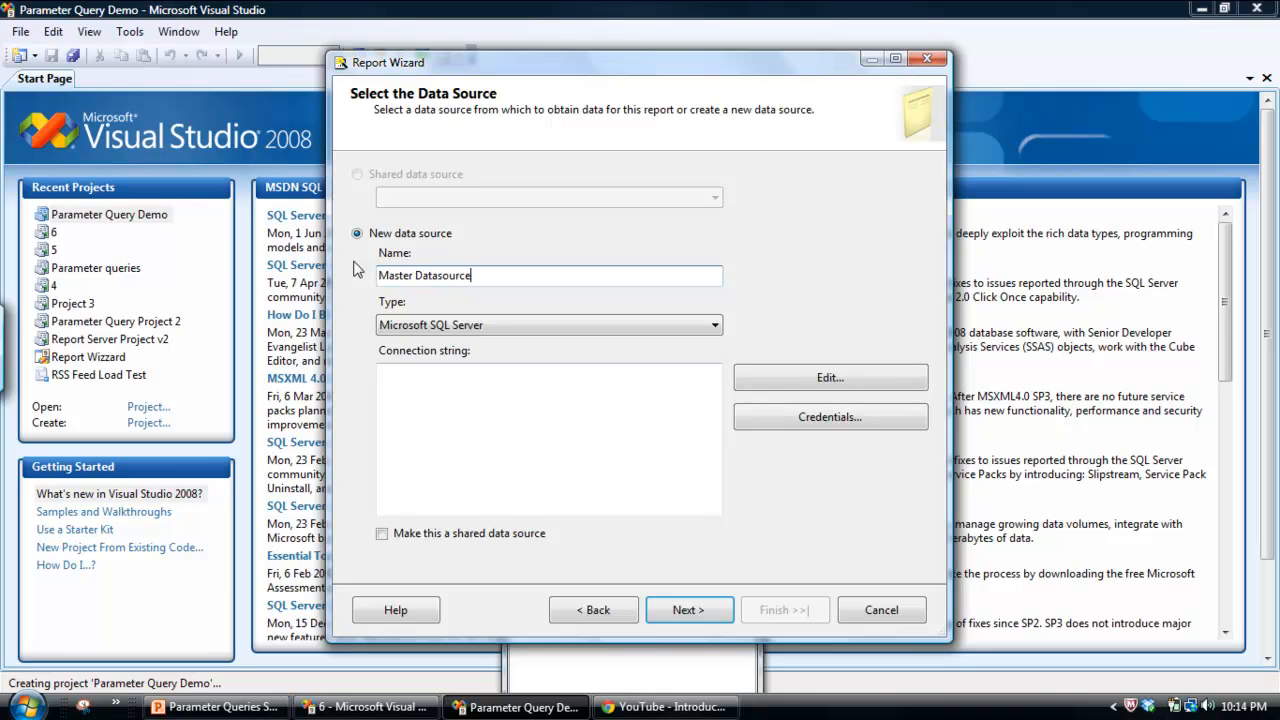
Step: Connect the data source to the Sandbox database on the NAMEDINSTANCE server instance and make it a shared data source
click(820, 386)
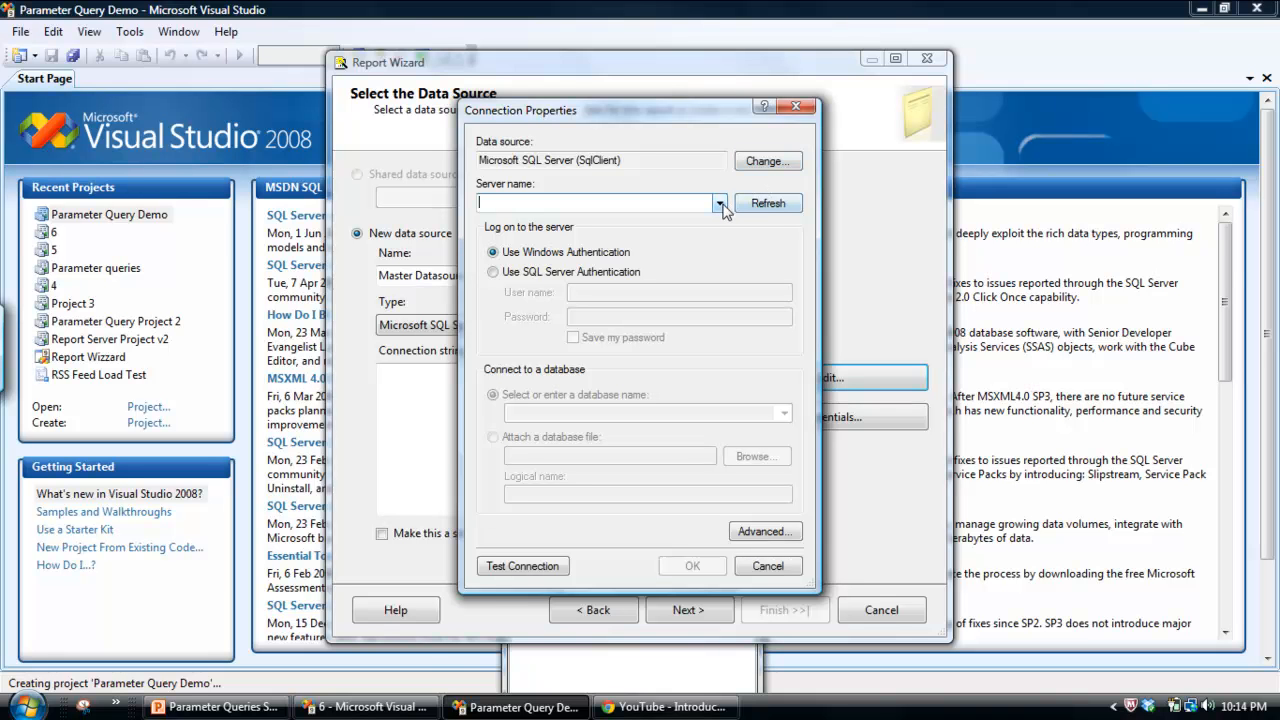
click(719, 204)
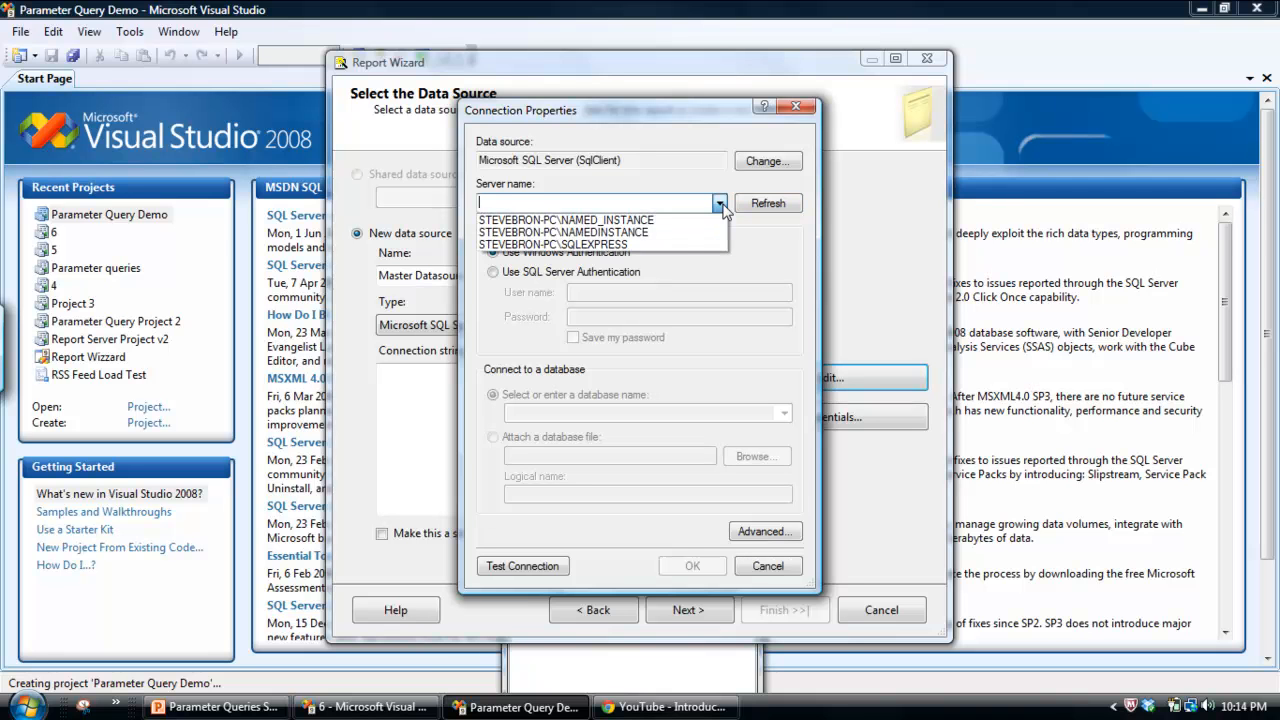
click(686, 234)
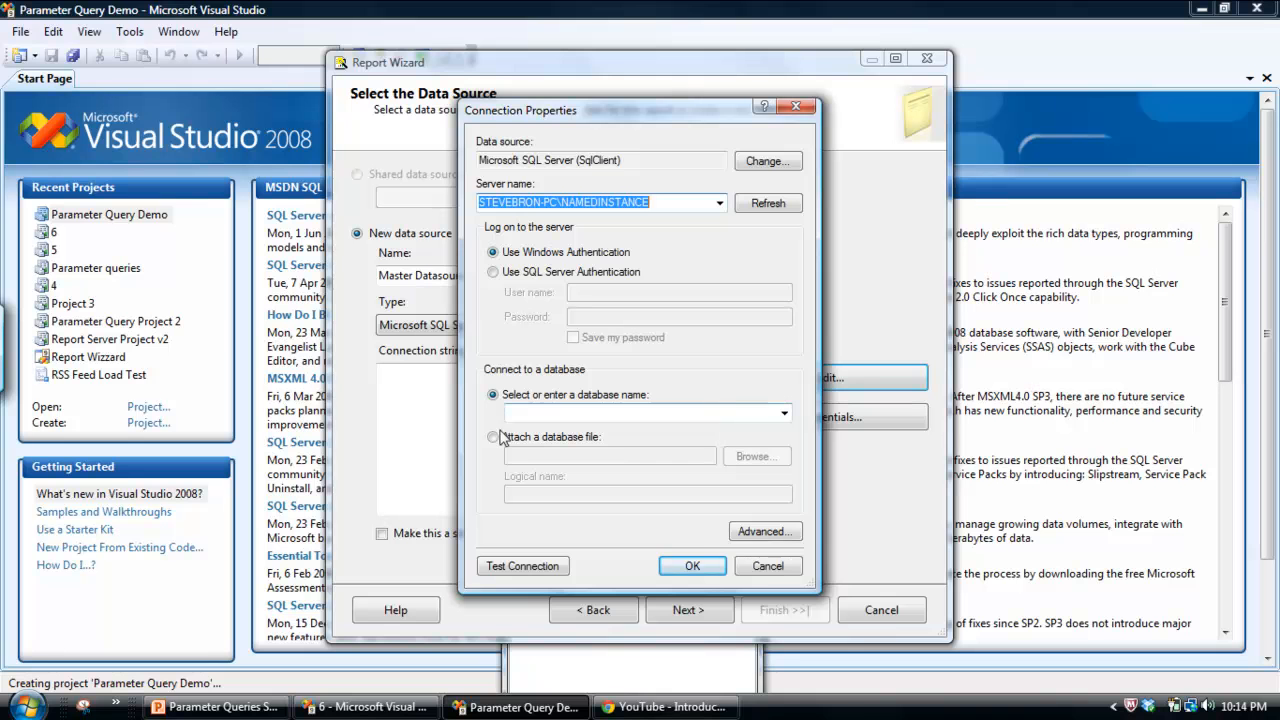
click(783, 415)
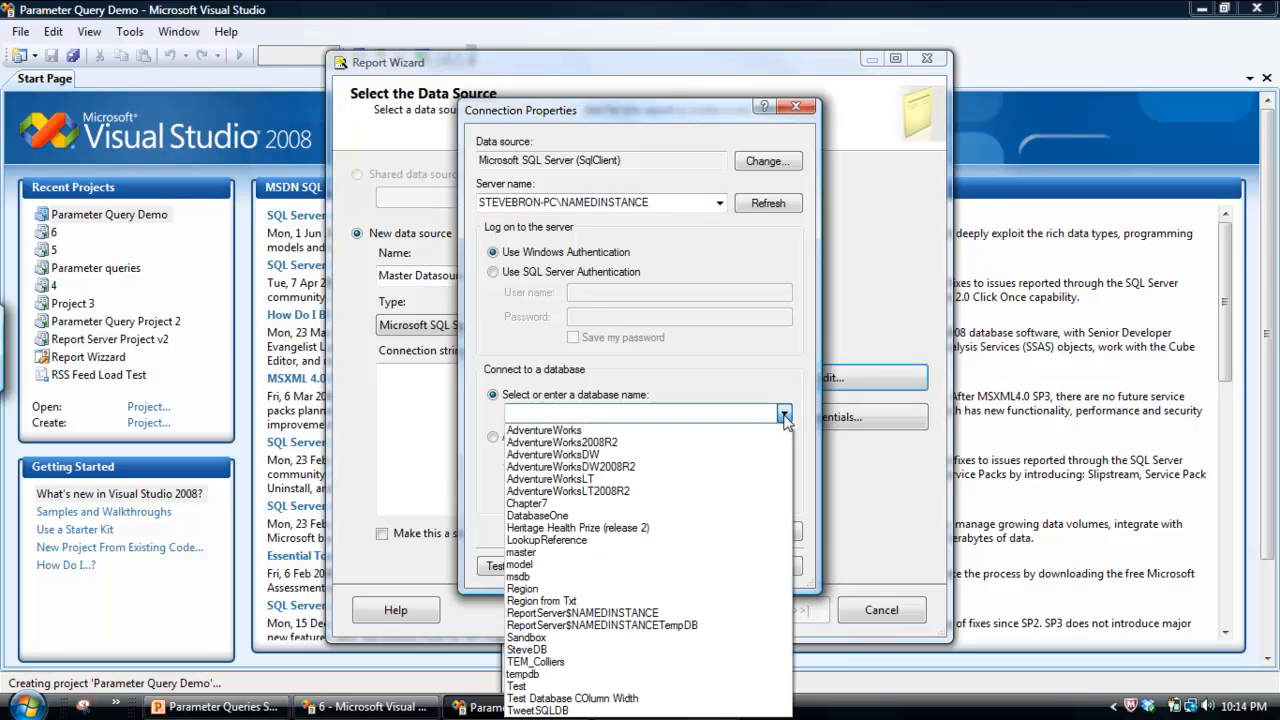
click(543, 637)
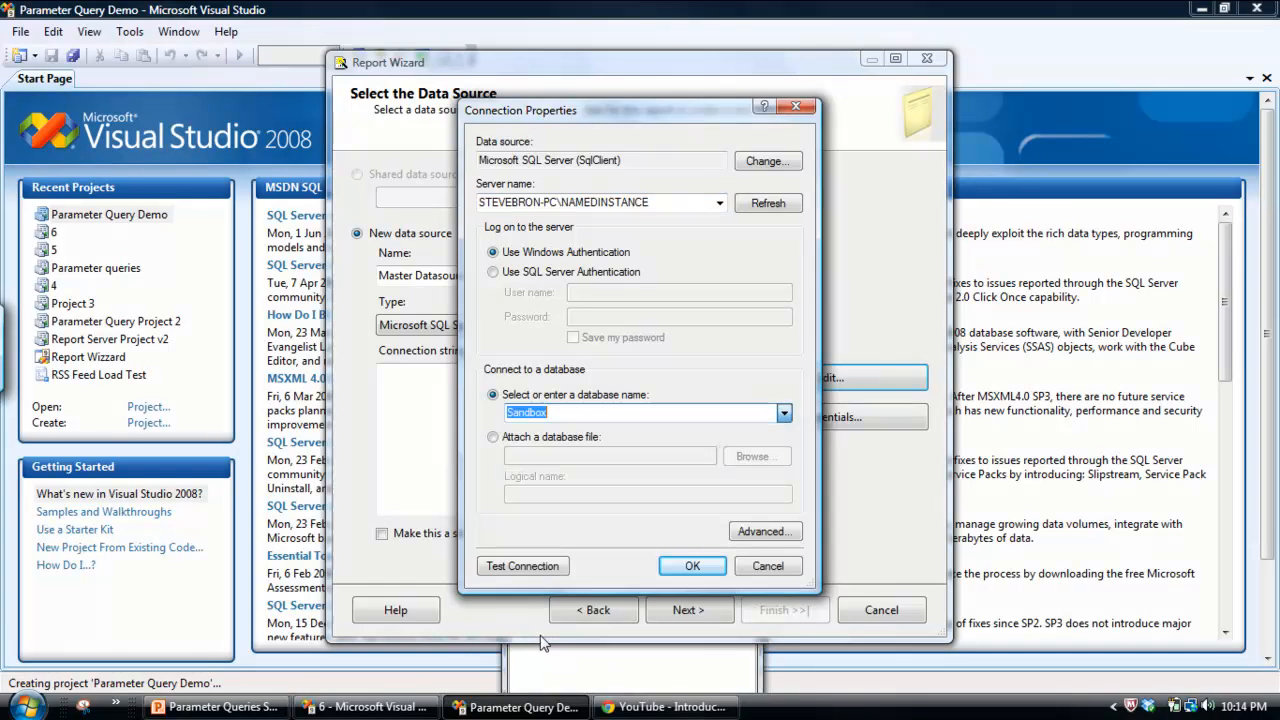
click(694, 566)
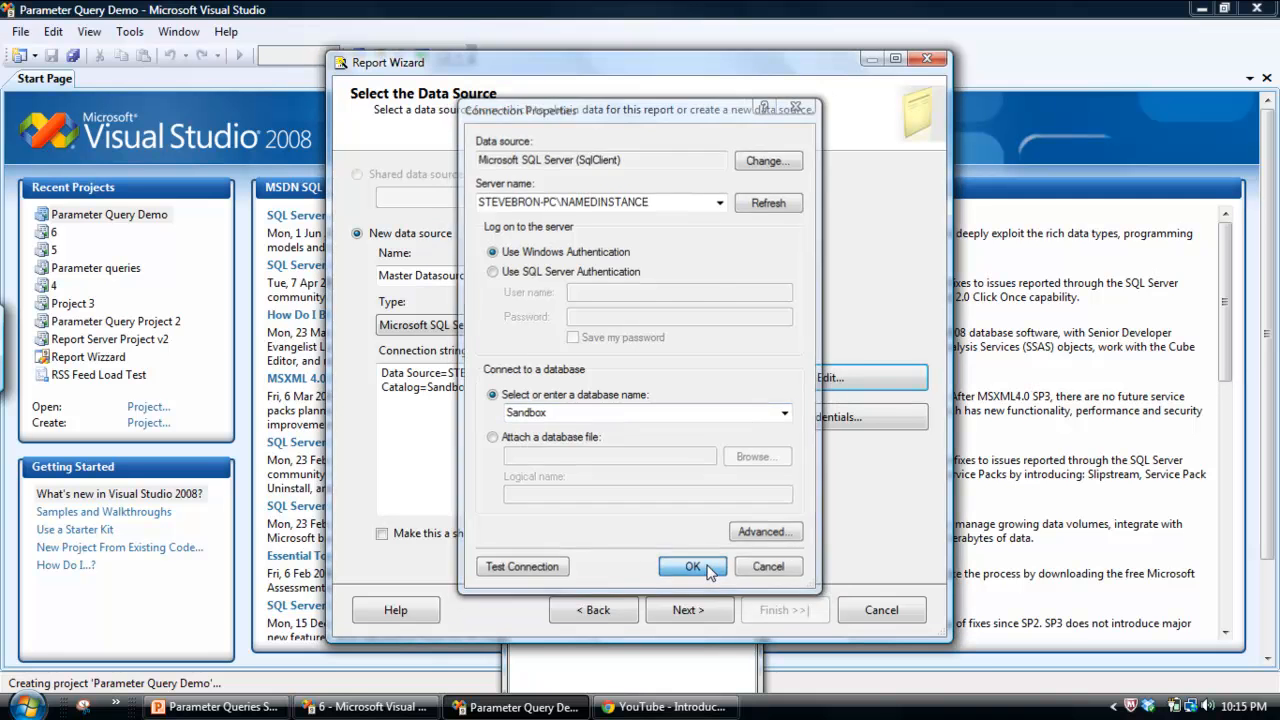
click(382, 535)
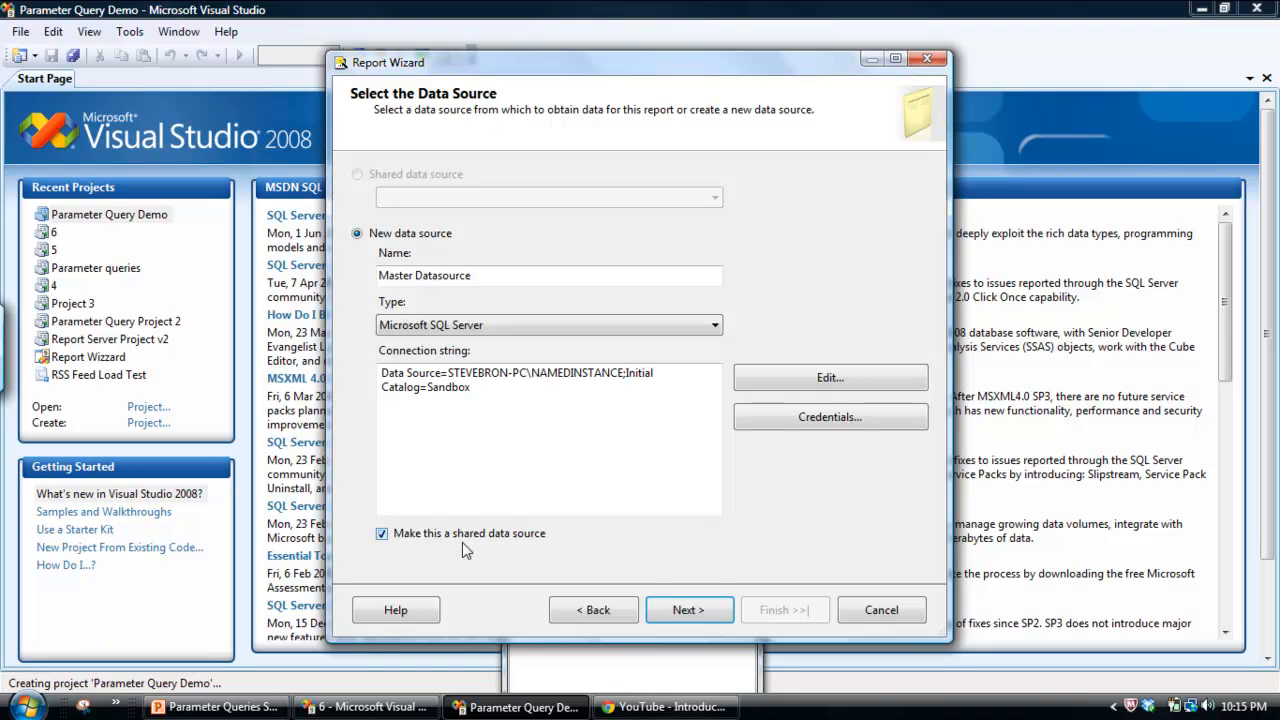
click(703, 615)
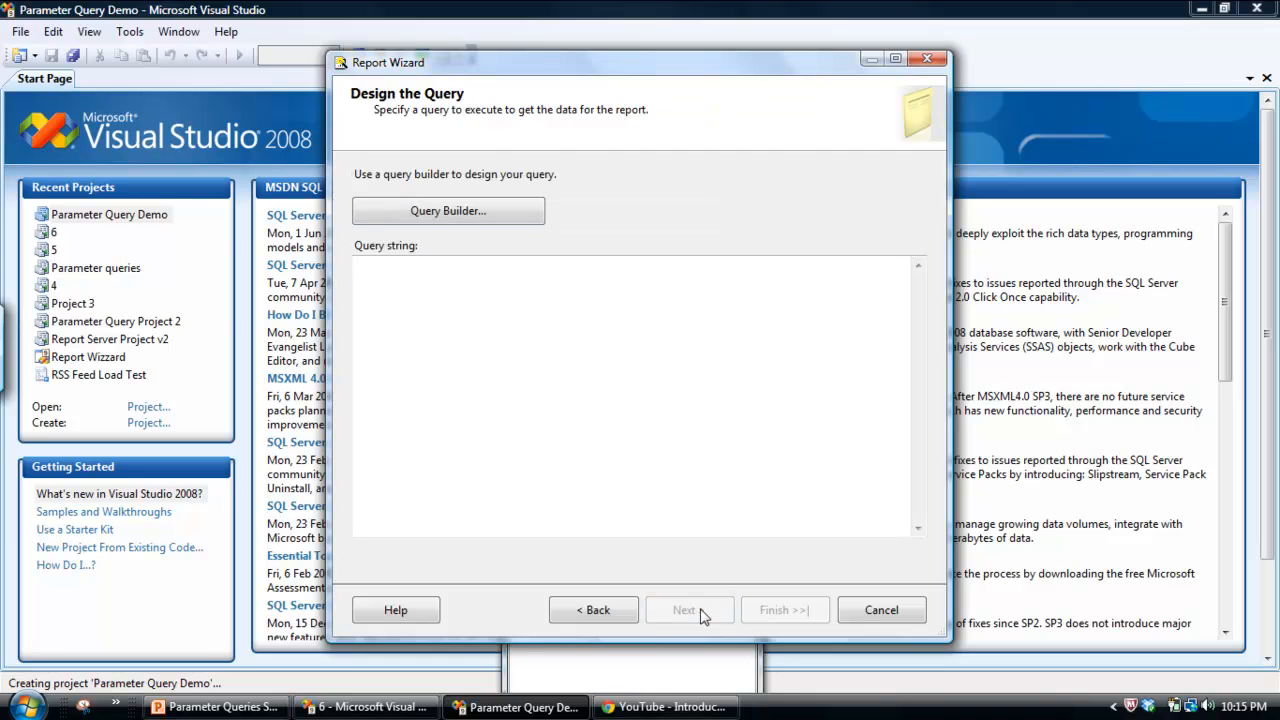
Step: Open the query builder for the report and add the Reporting Services Demo File table to the query
click(476, 215)
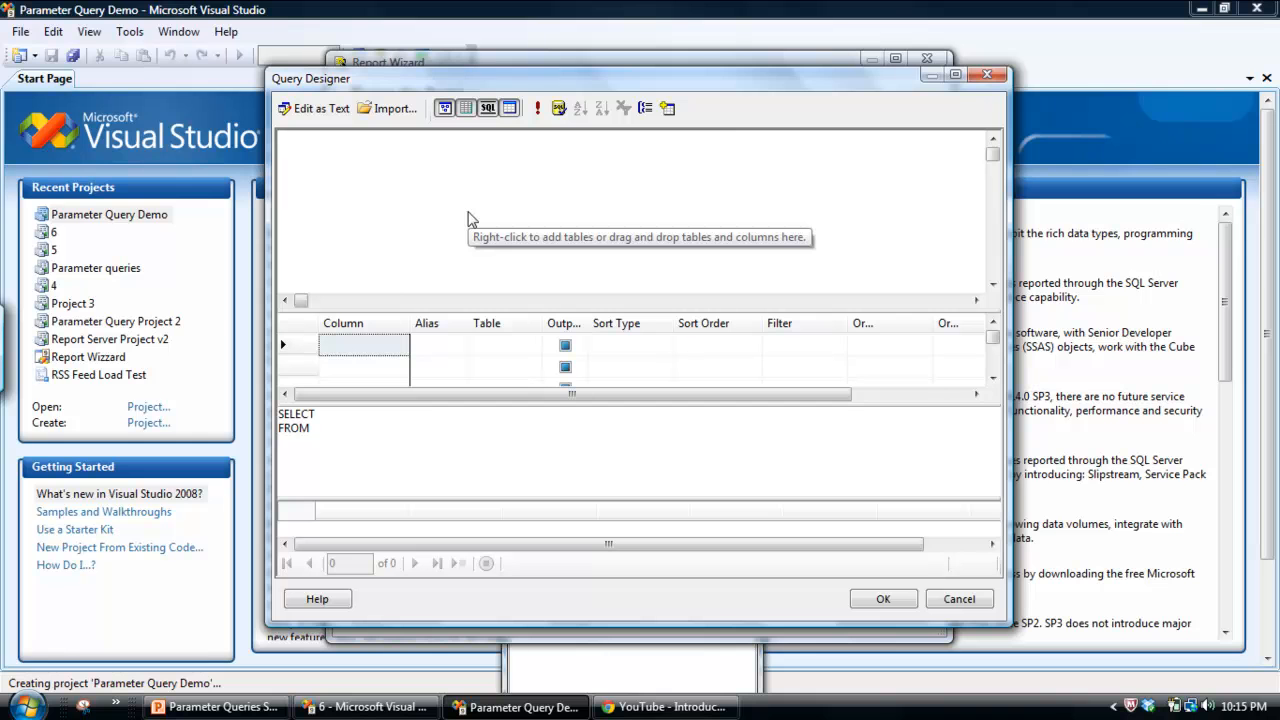
click(668, 107)
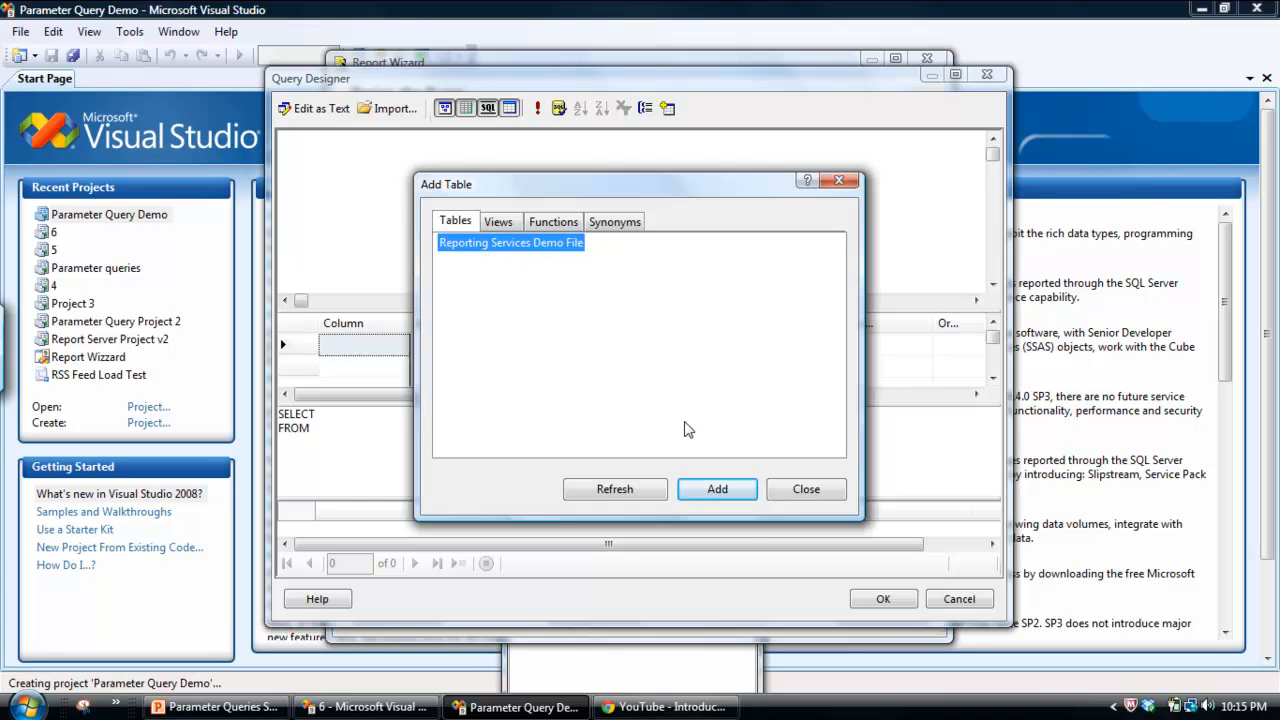
click(726, 493)
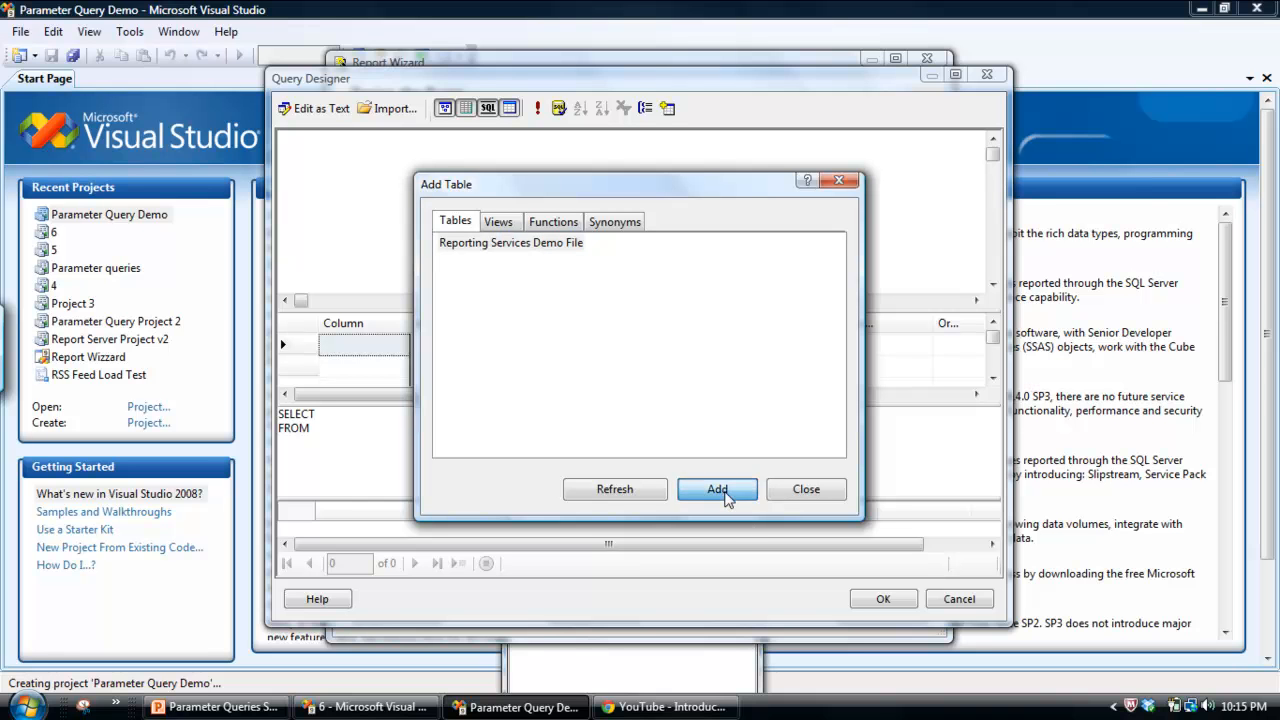
click(806, 490)
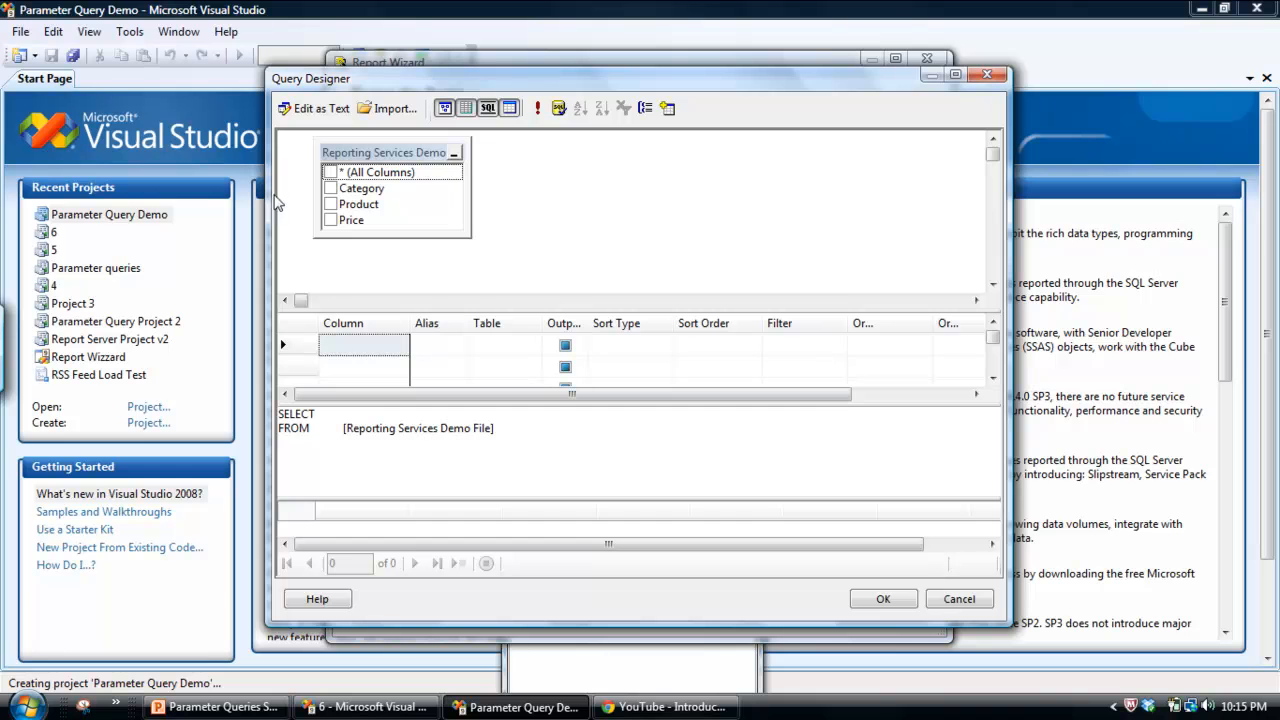
Step: Output the Category and Price columns in the query, grouping by Category and aggregating Price with Sum
click(331, 189)
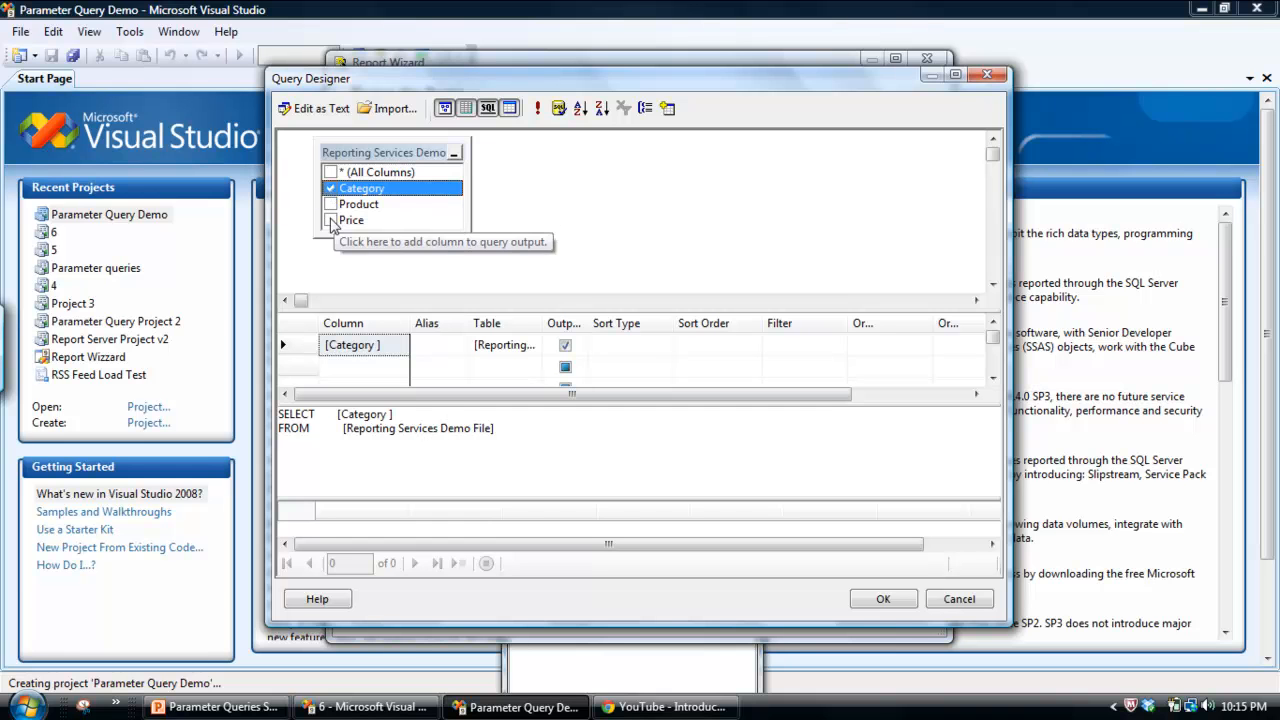
click(331, 221)
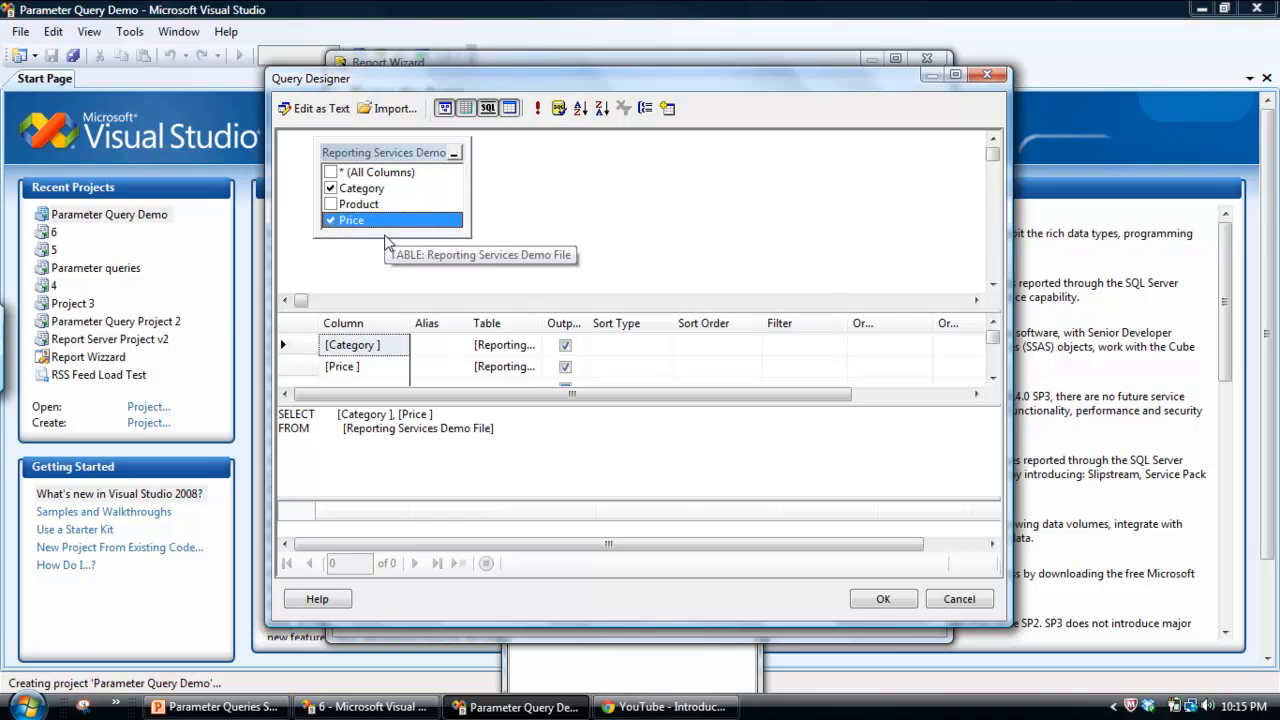
click(645, 109)
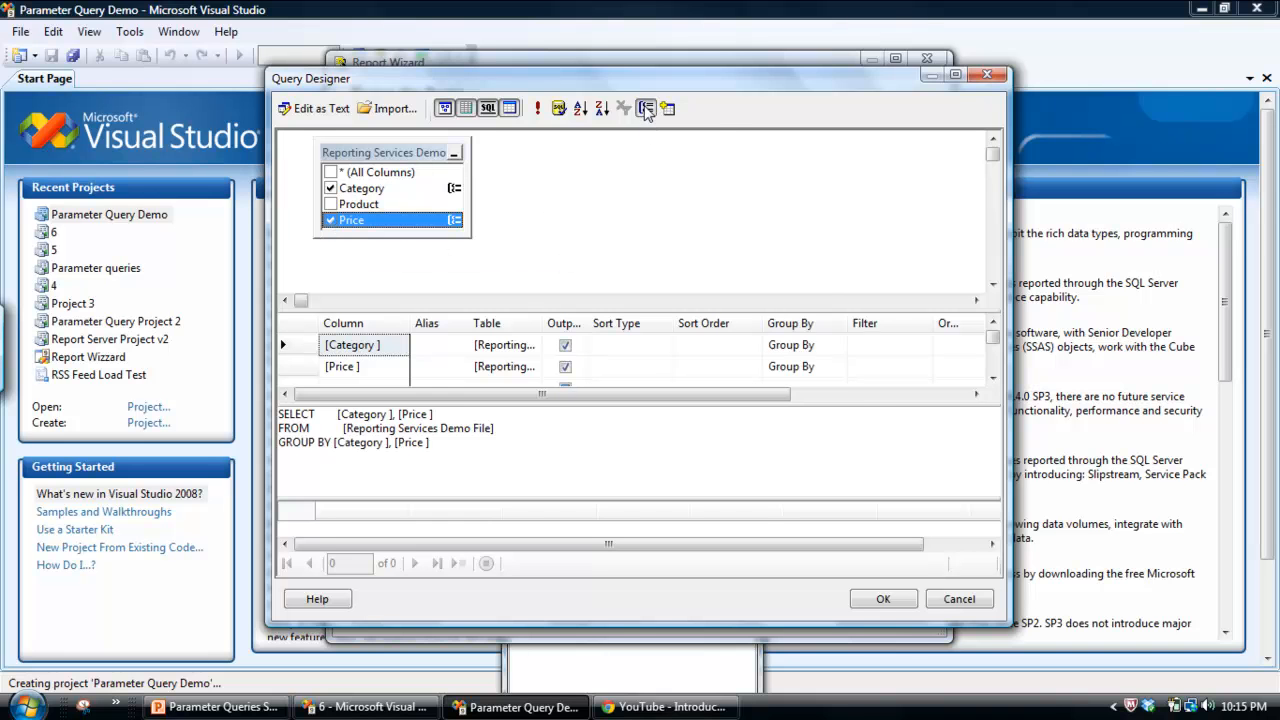
click(820, 367)
click(840, 369)
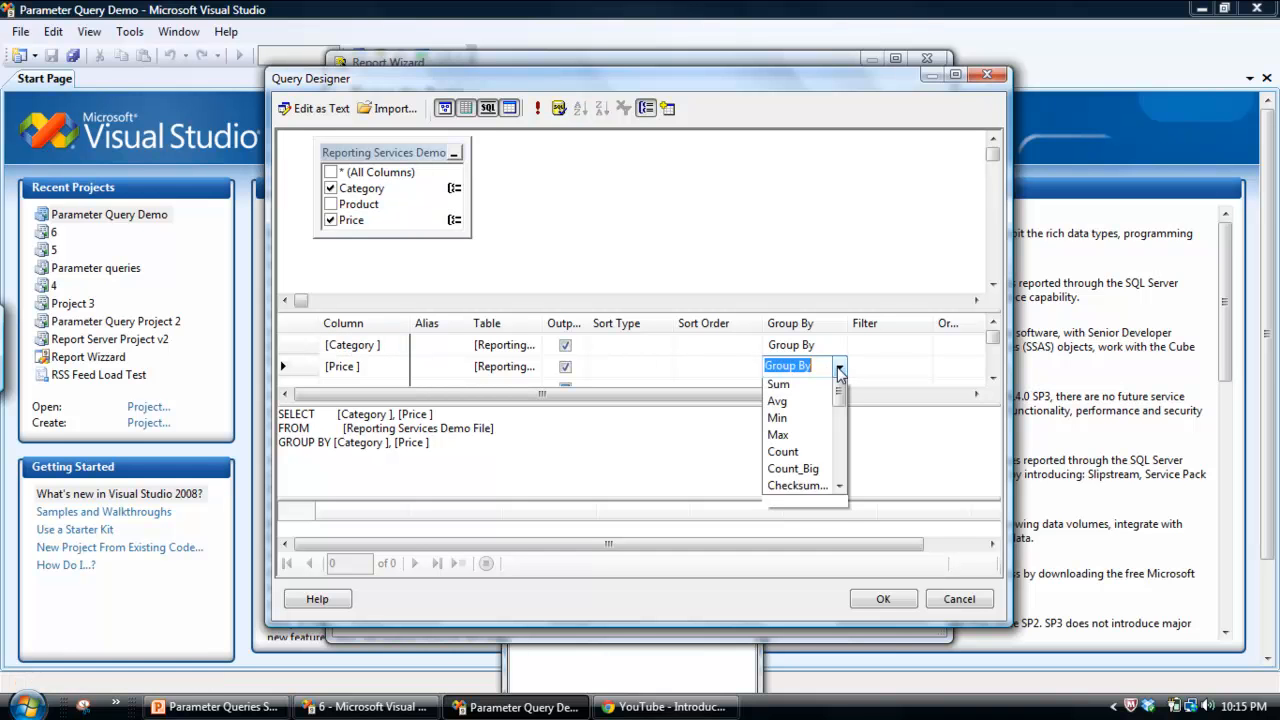
click(790, 402)
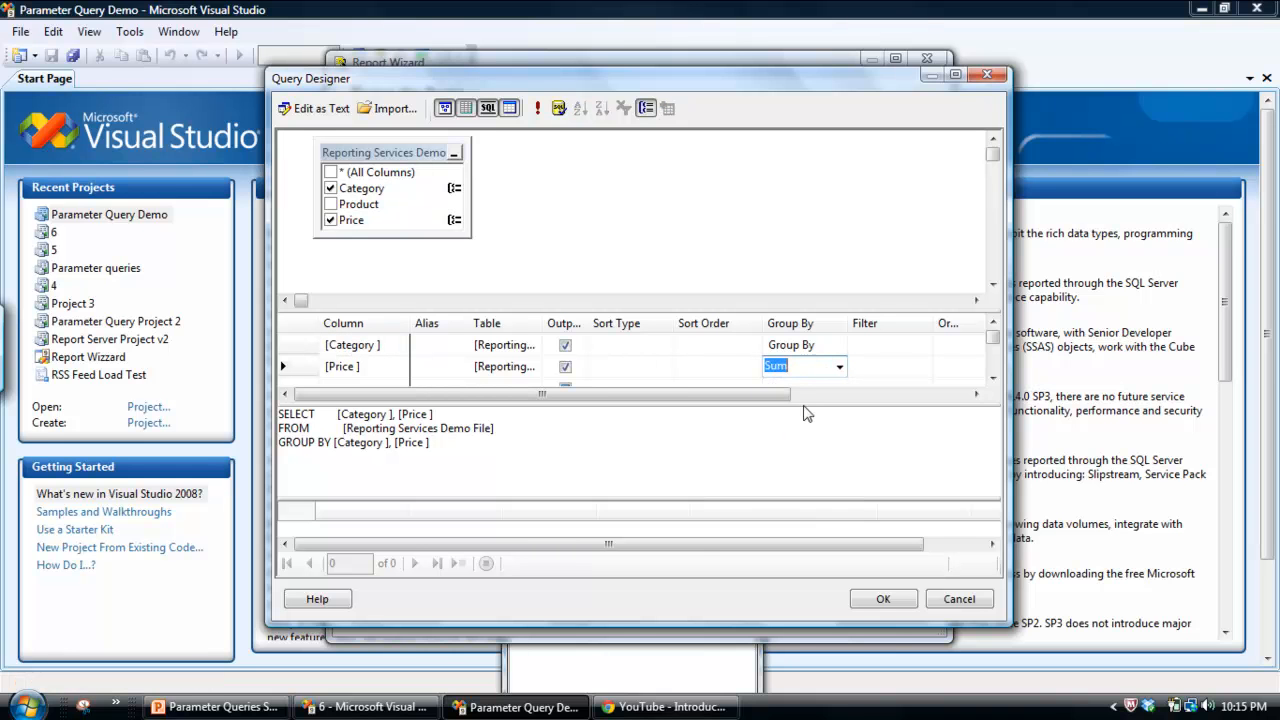
click(620, 258)
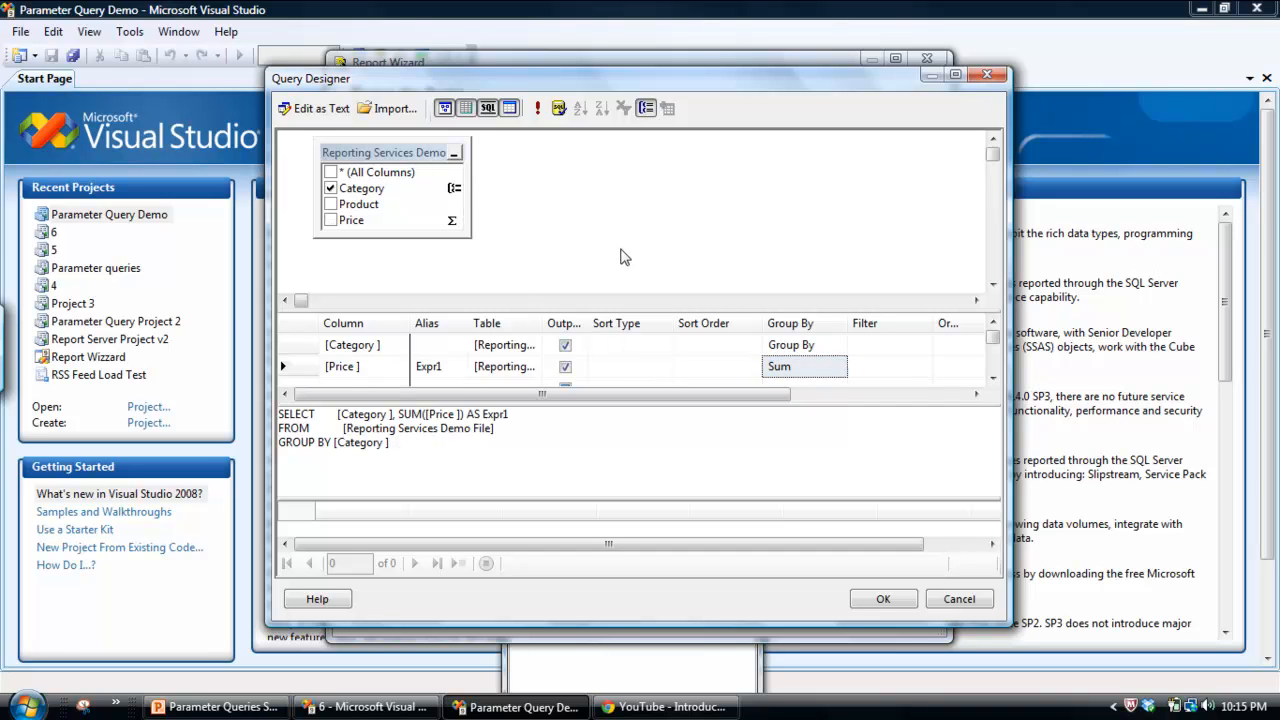
Step: Set the summed Price column's alias to "Sum Sales", and maximize the Query Designer with a wider table box
click(450, 367)
drag(452, 372, 420, 372)
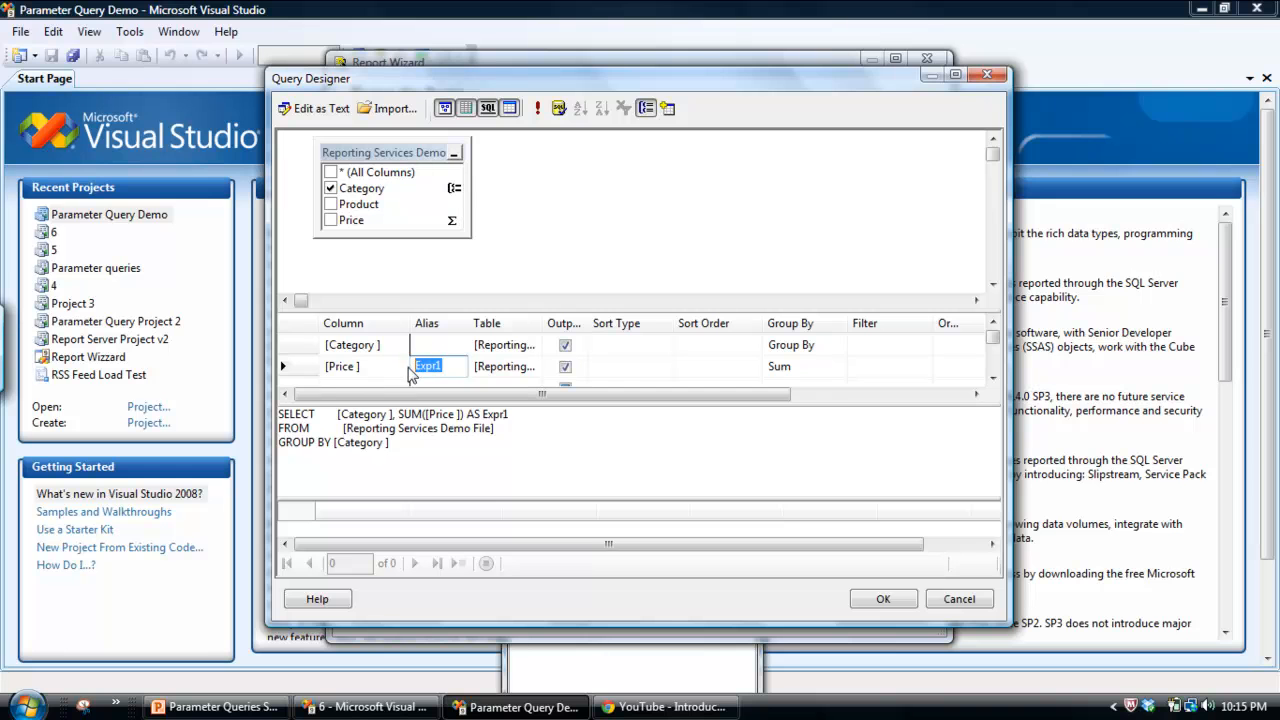
text(Sum Sales)
click(956, 76)
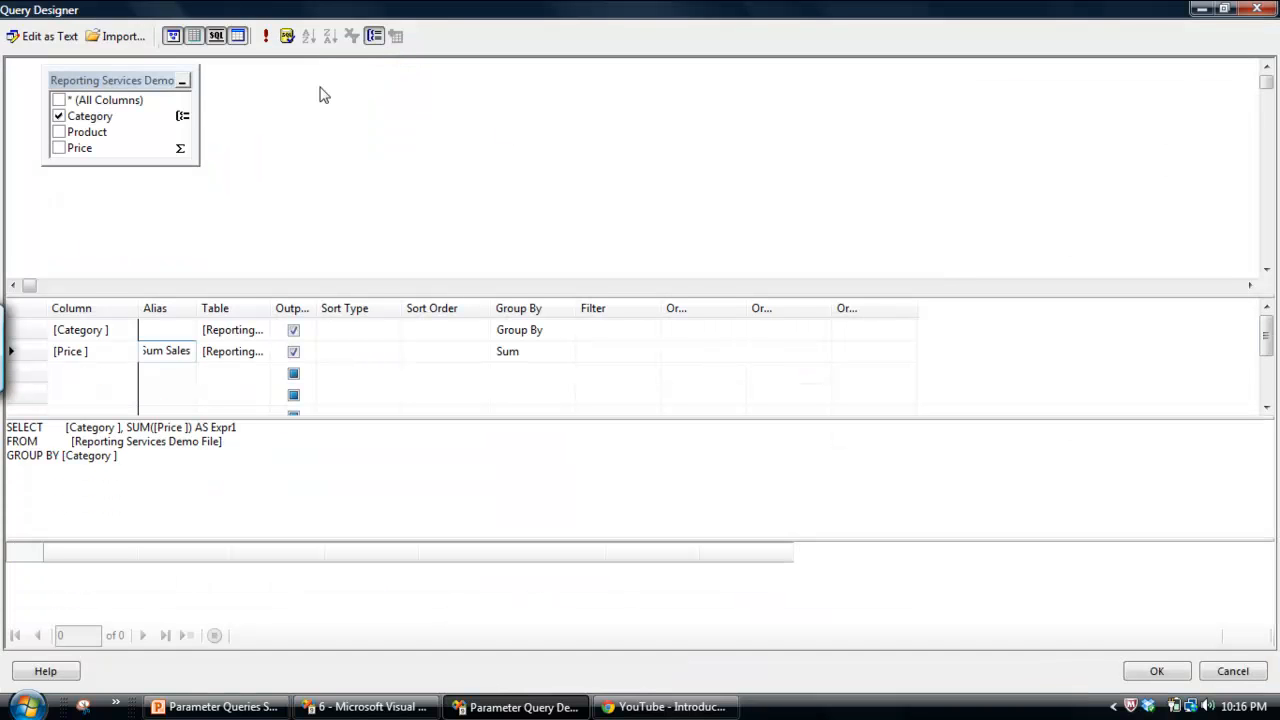
drag(200, 120, 324, 134)
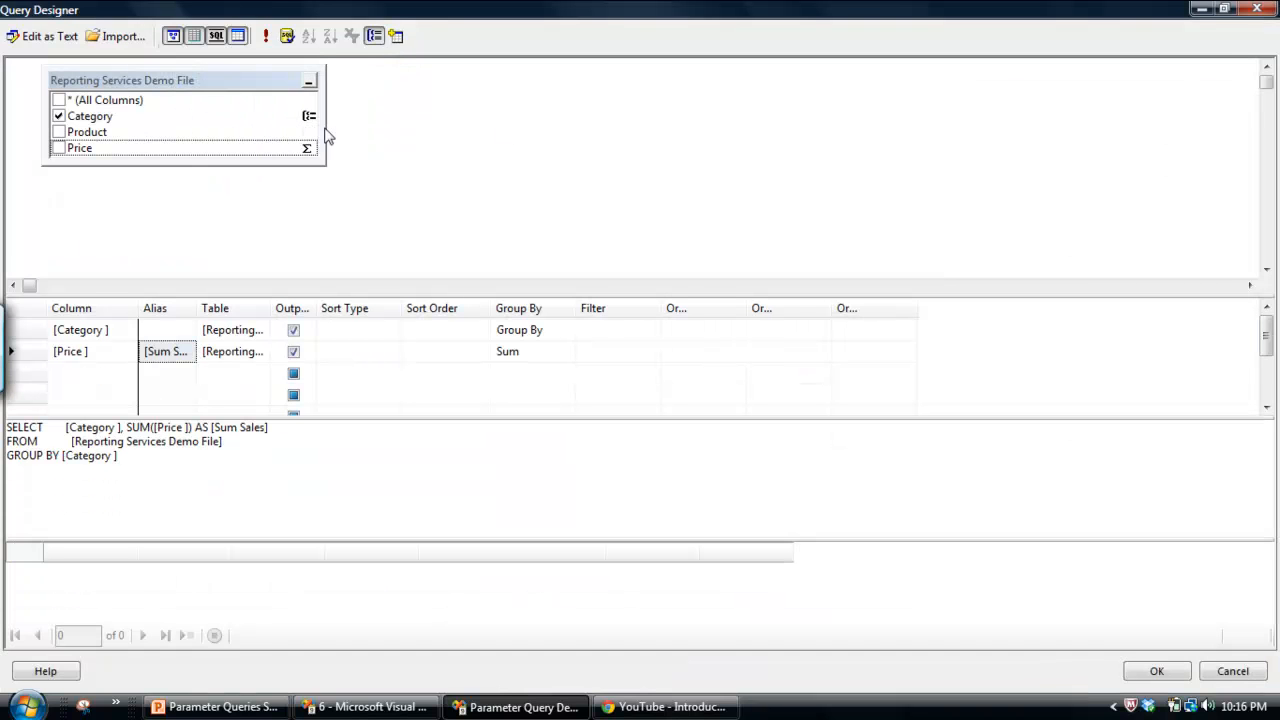
click(605, 336)
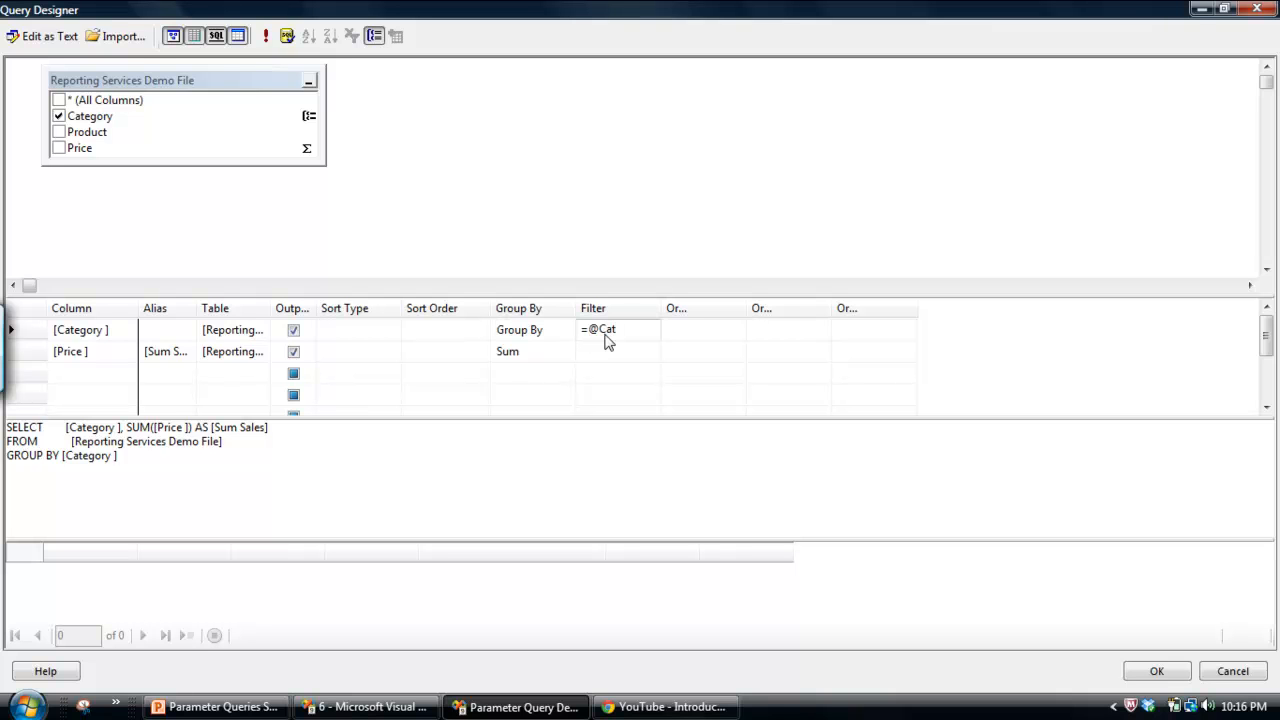
text(egory)
drag(200, 312, 233, 322)
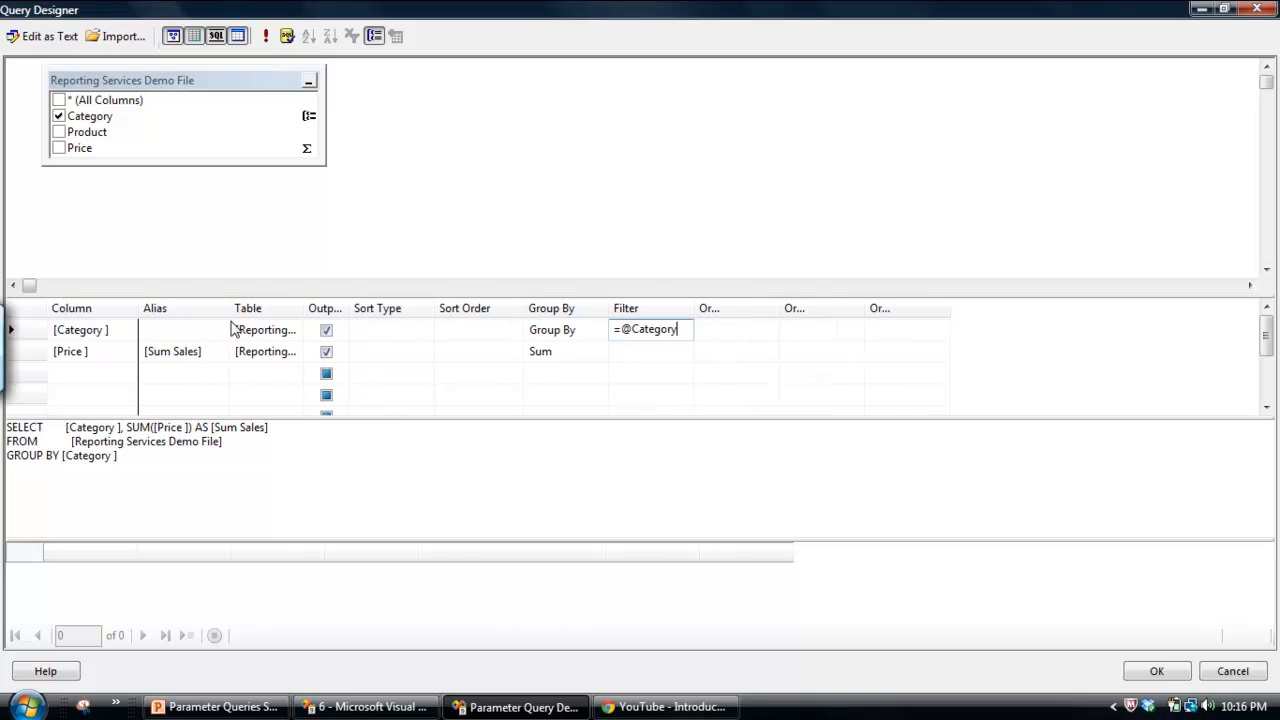
click(1156, 672)
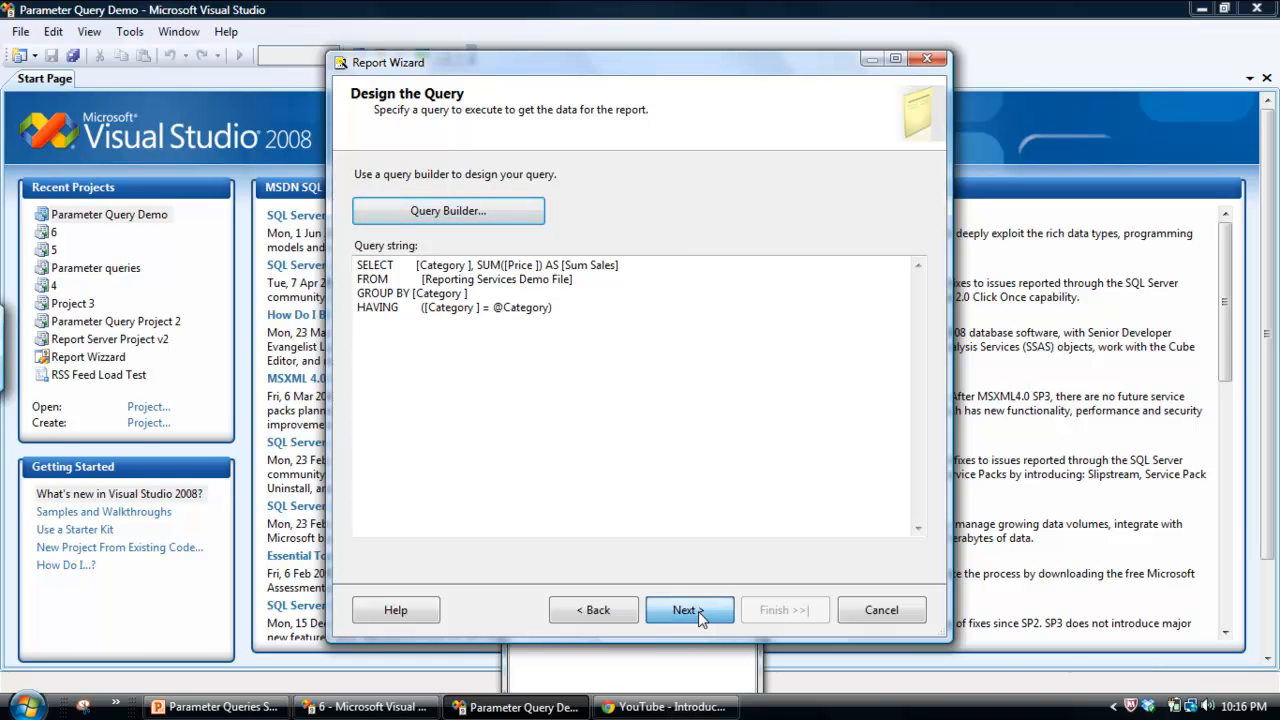
Step: Keep the Tabular report type and place the Category_ and Sum_Sales fields in the table's details
click(690, 610)
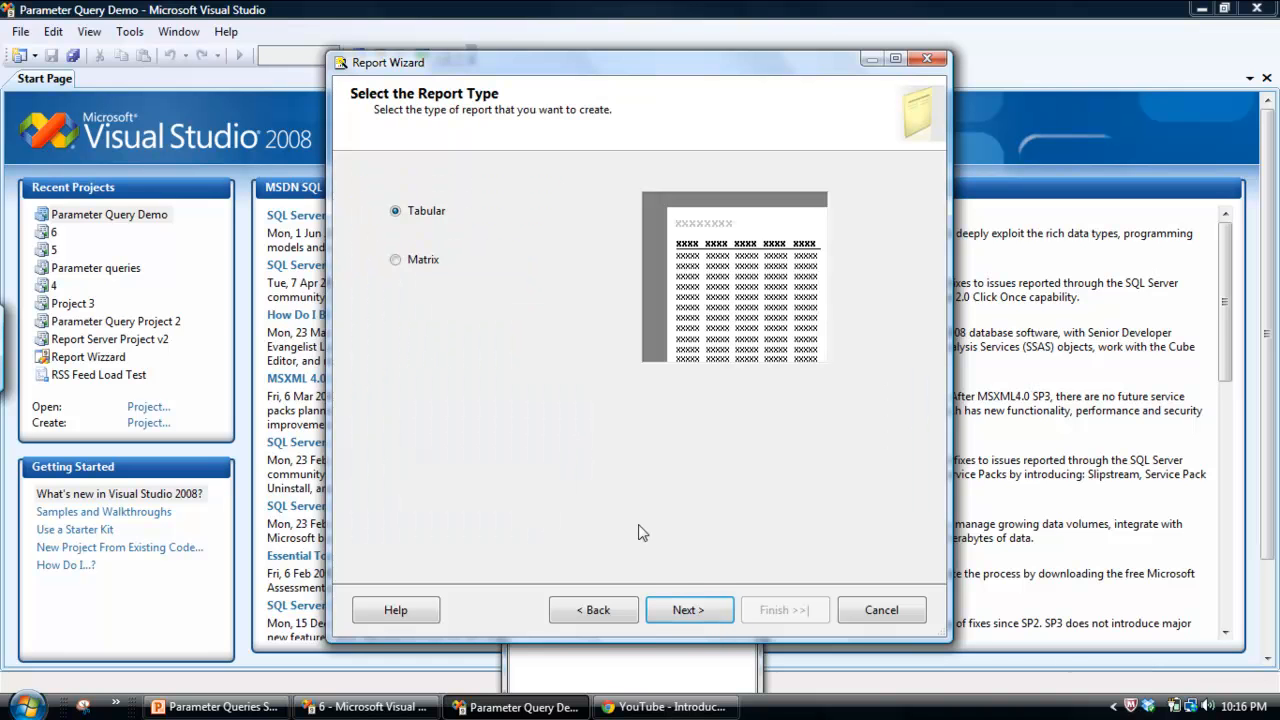
click(702, 611)
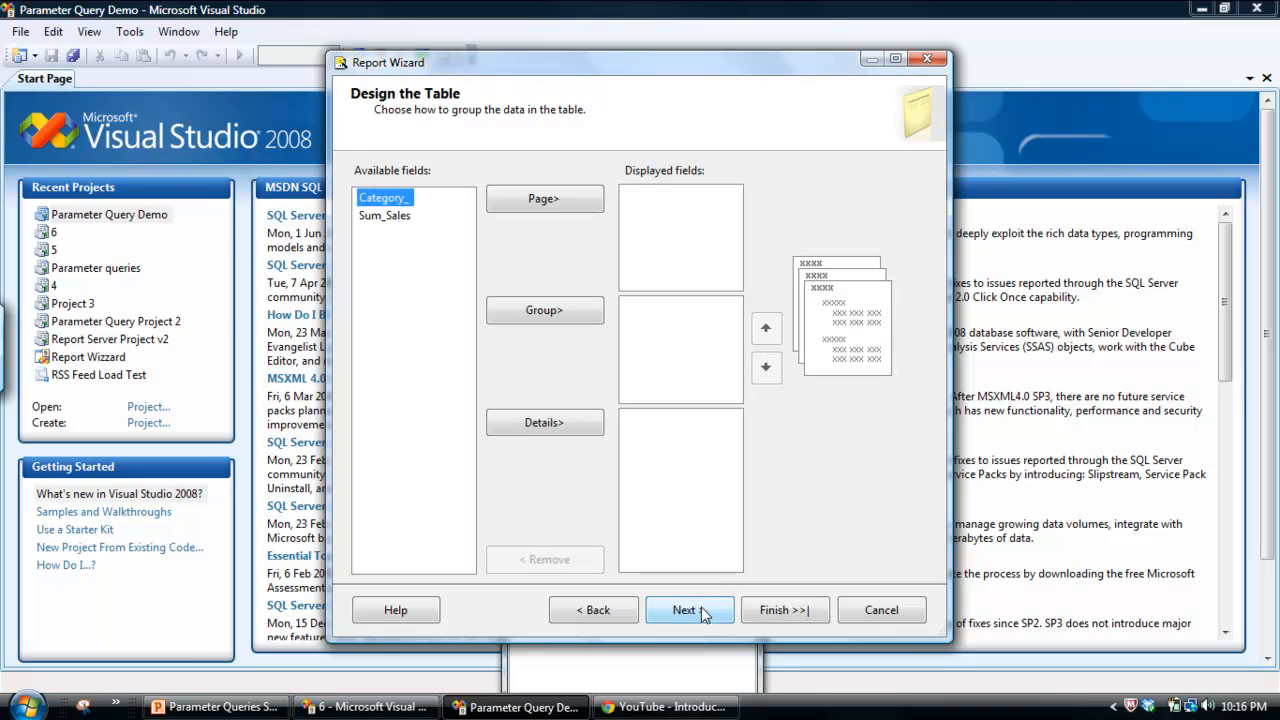
click(545, 422)
click(557, 424)
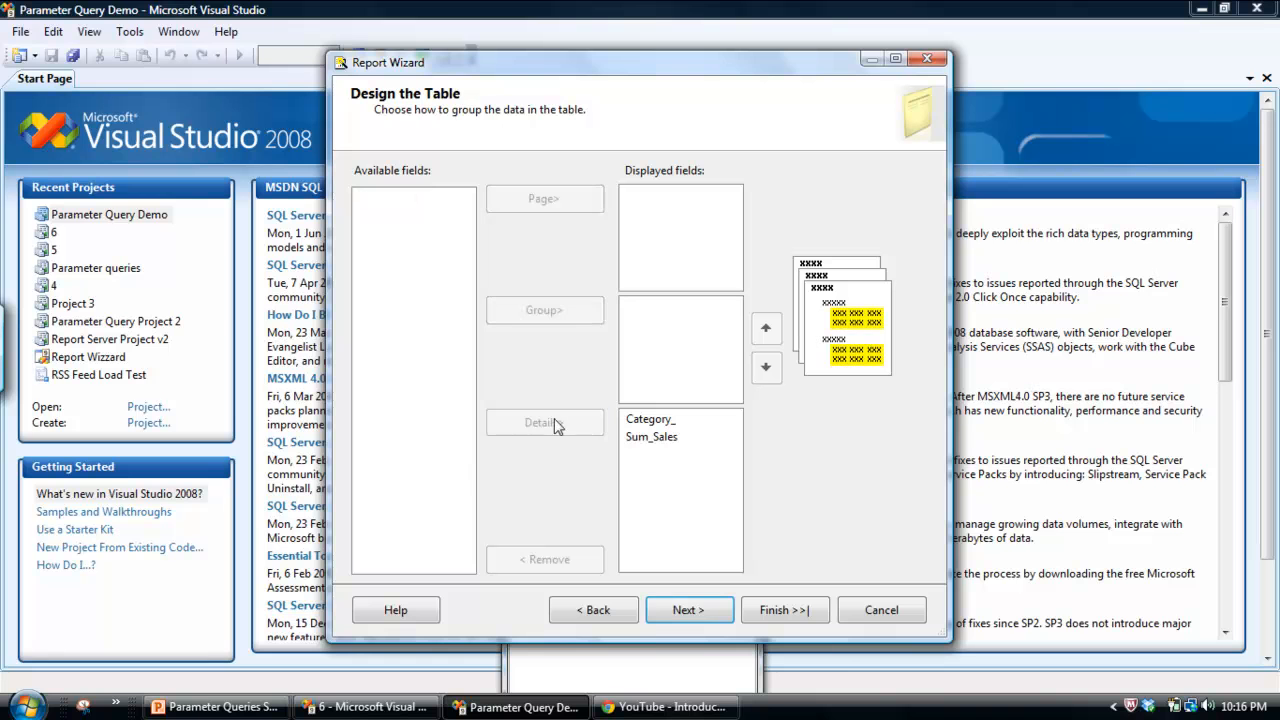
Step: Name the report "Master Parameter Report" and finish the wizard with the remaining default settings
click(767, 611)
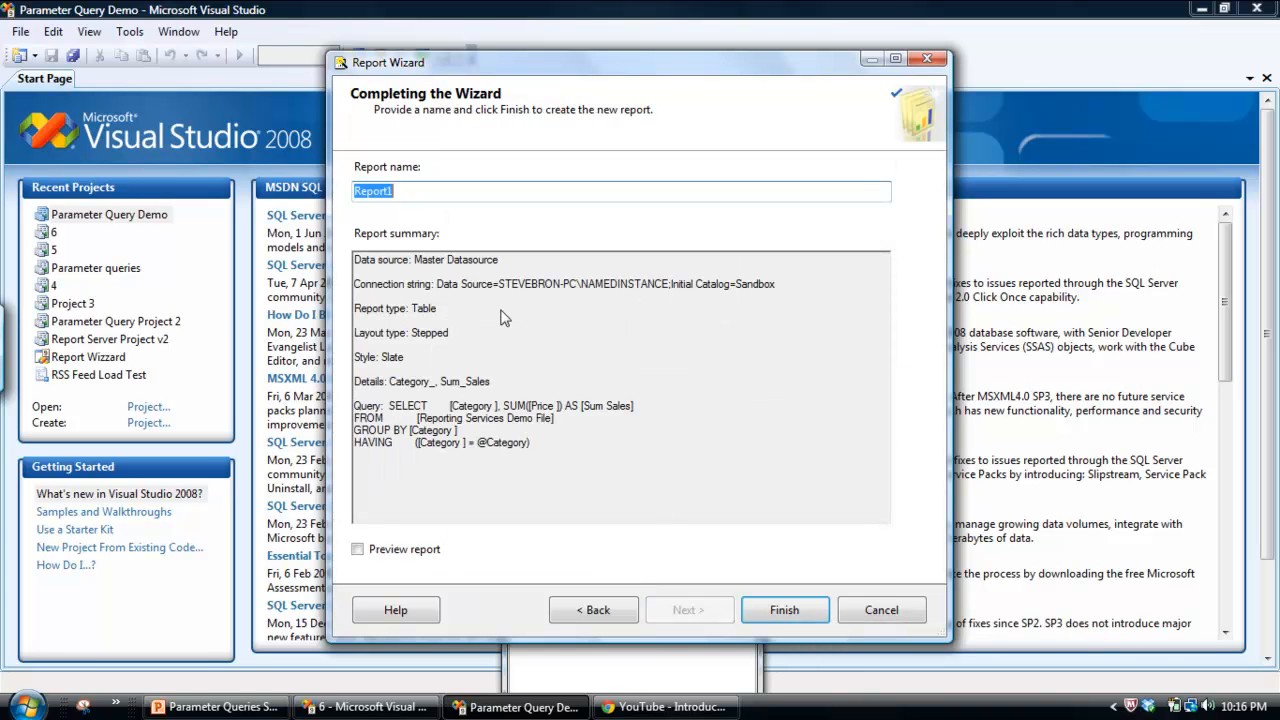
text(Master Paramet)
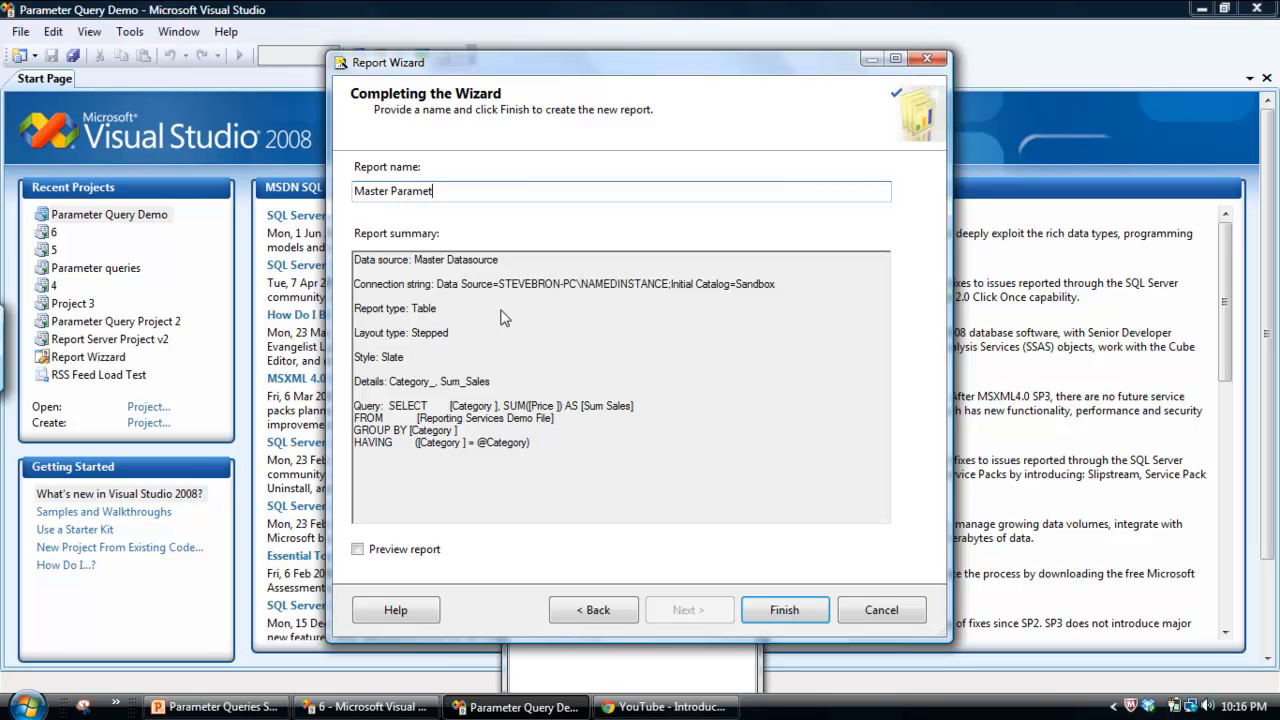
text(Report)
click(785, 612)
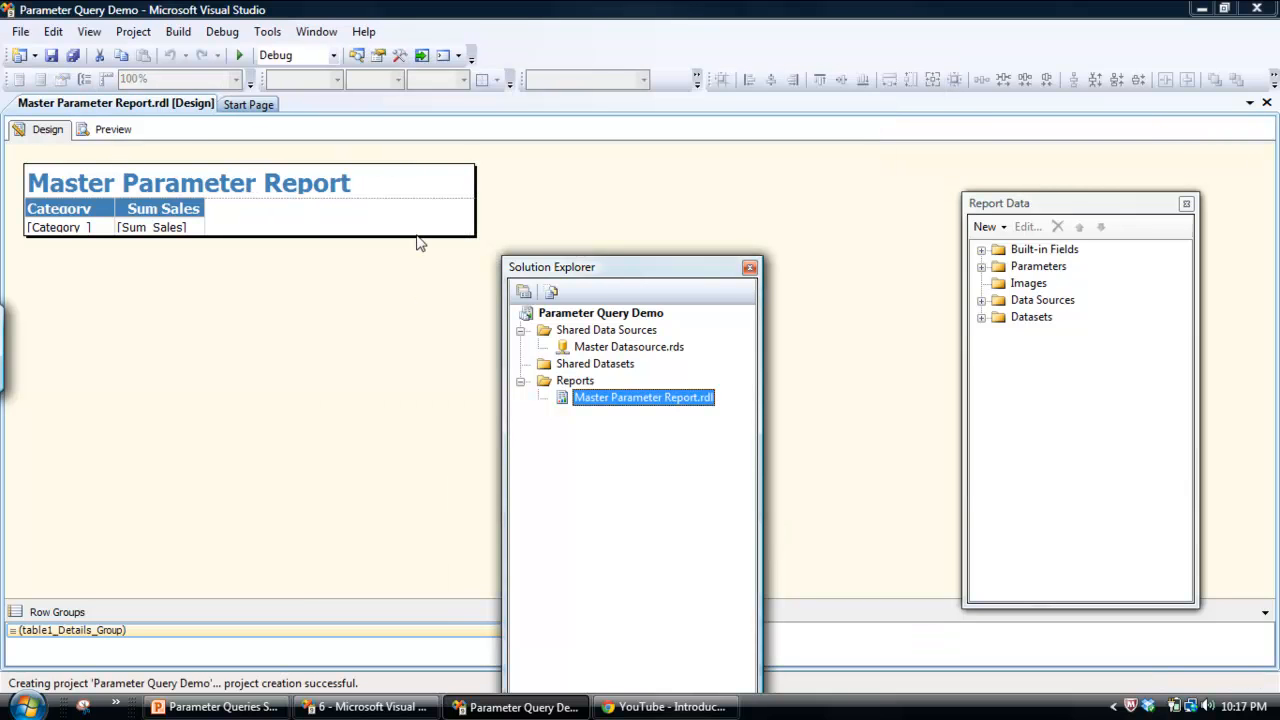
Step: Preview the report with the Category parameter set to Car, and again with Motorbike
click(113, 130)
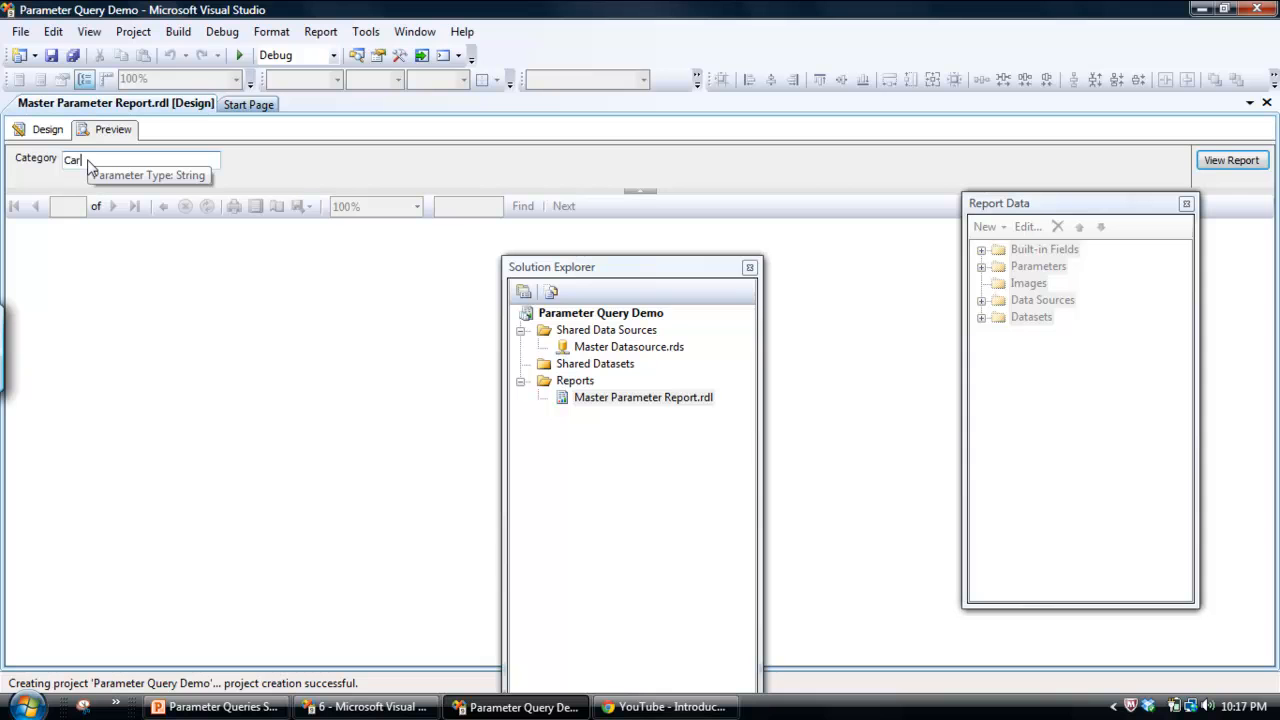
click(1238, 165)
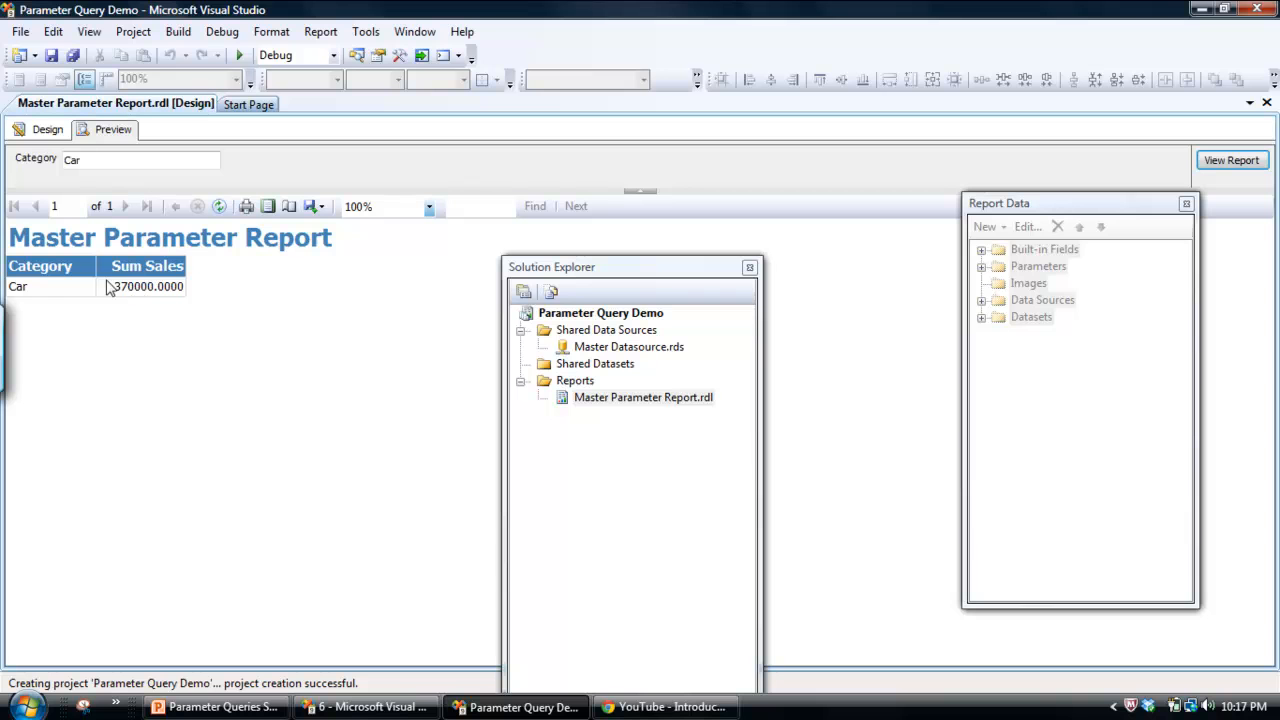
click(85, 163)
drag(85, 165, 52, 161)
text(Motorbike)
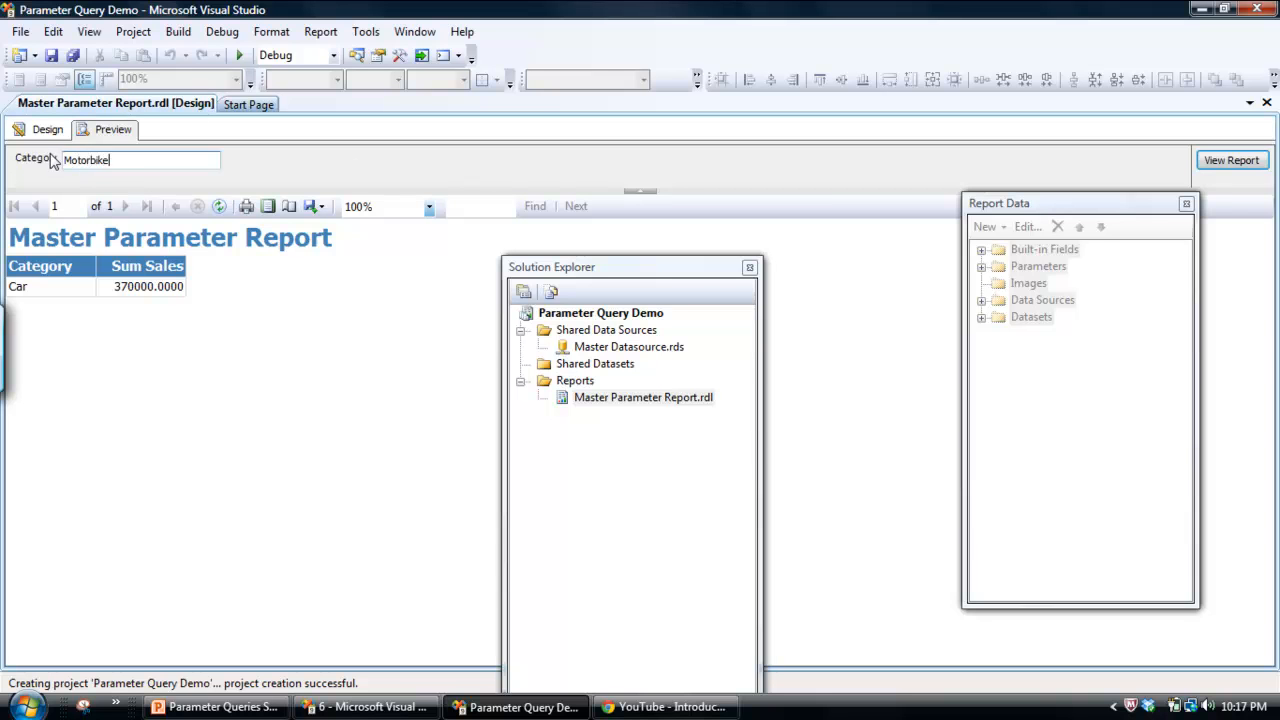
click(1231, 162)
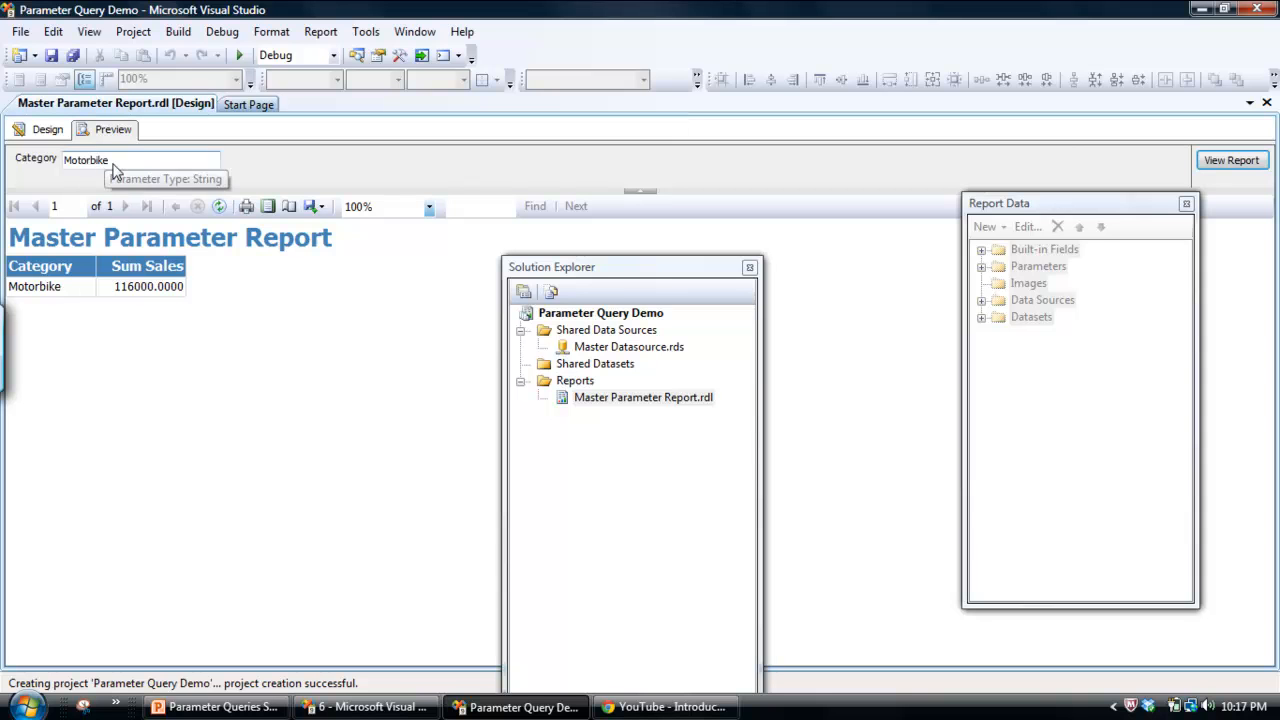
double_click(71, 165)
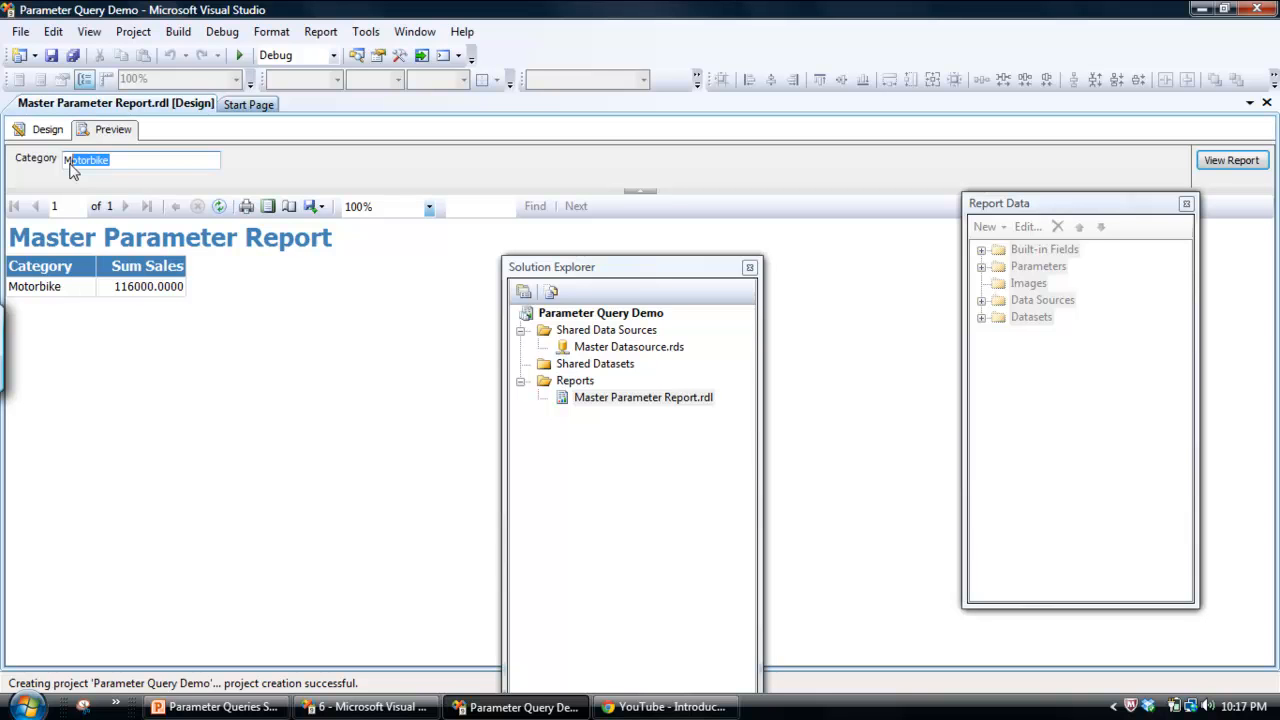
mouse_move(71, 169)
mouse_down()
mouse_move(122, 168)
mouse_move(78, 166)
mouse_up()
Step: Return to the report design, move the Report Data window closer to Solution Explorer, and expand Datasets with DataSet1 collapsed
click(47, 132)
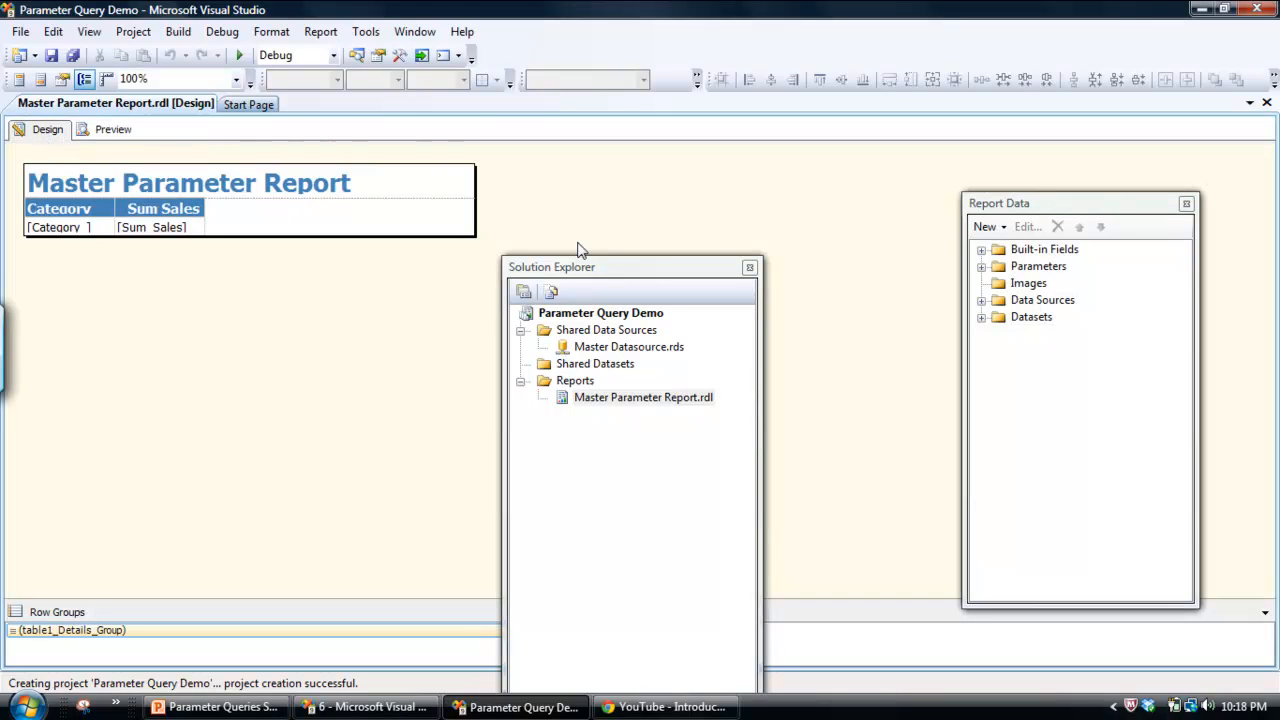
drag(1028, 207, 888, 178)
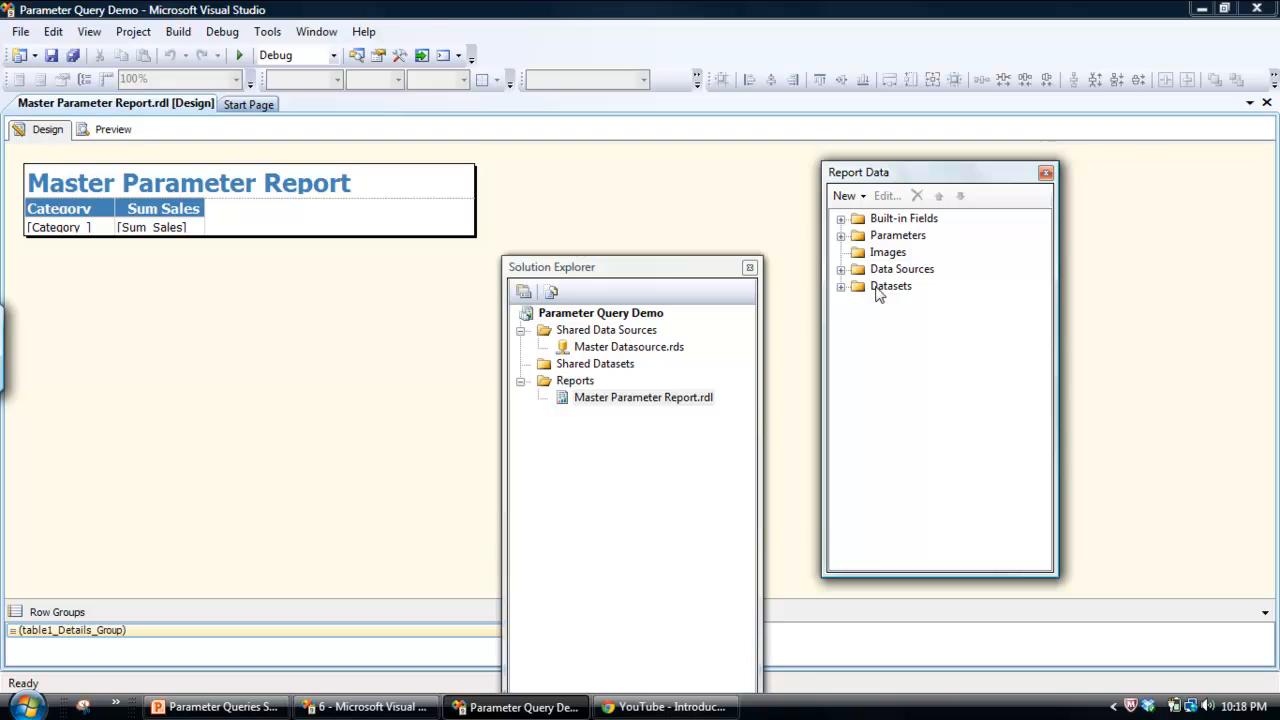
click(841, 287)
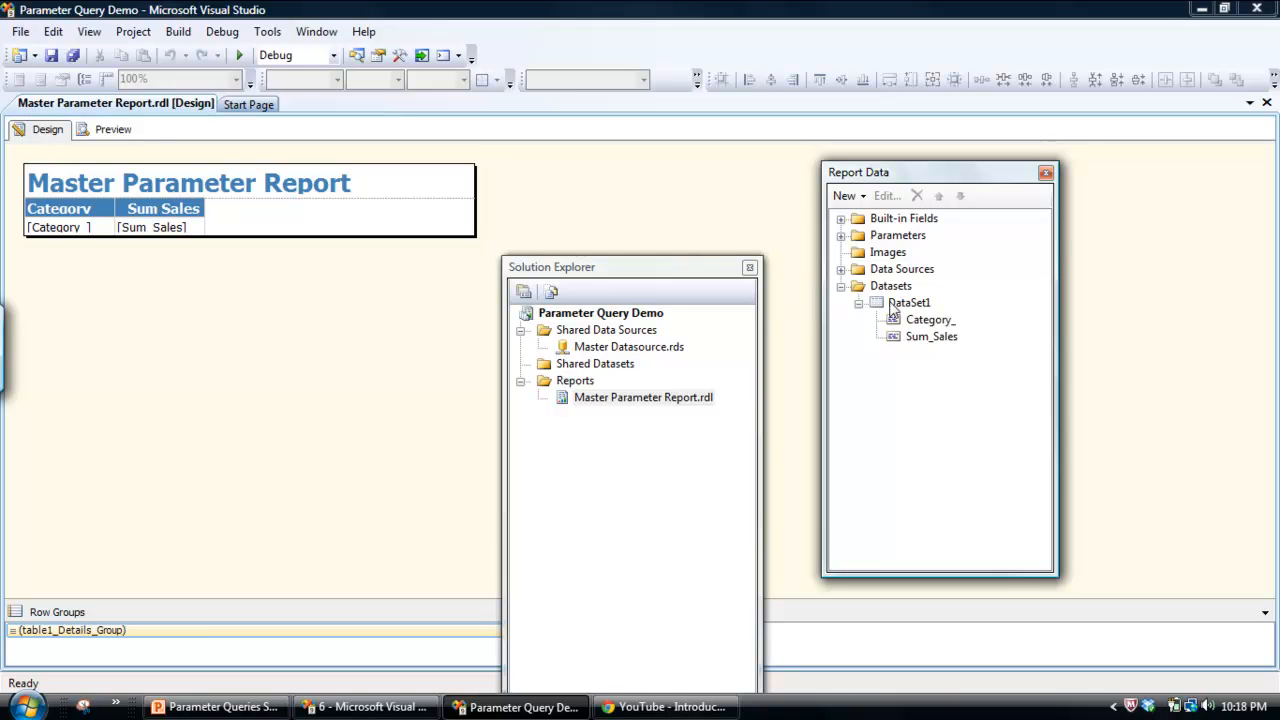
click(858, 302)
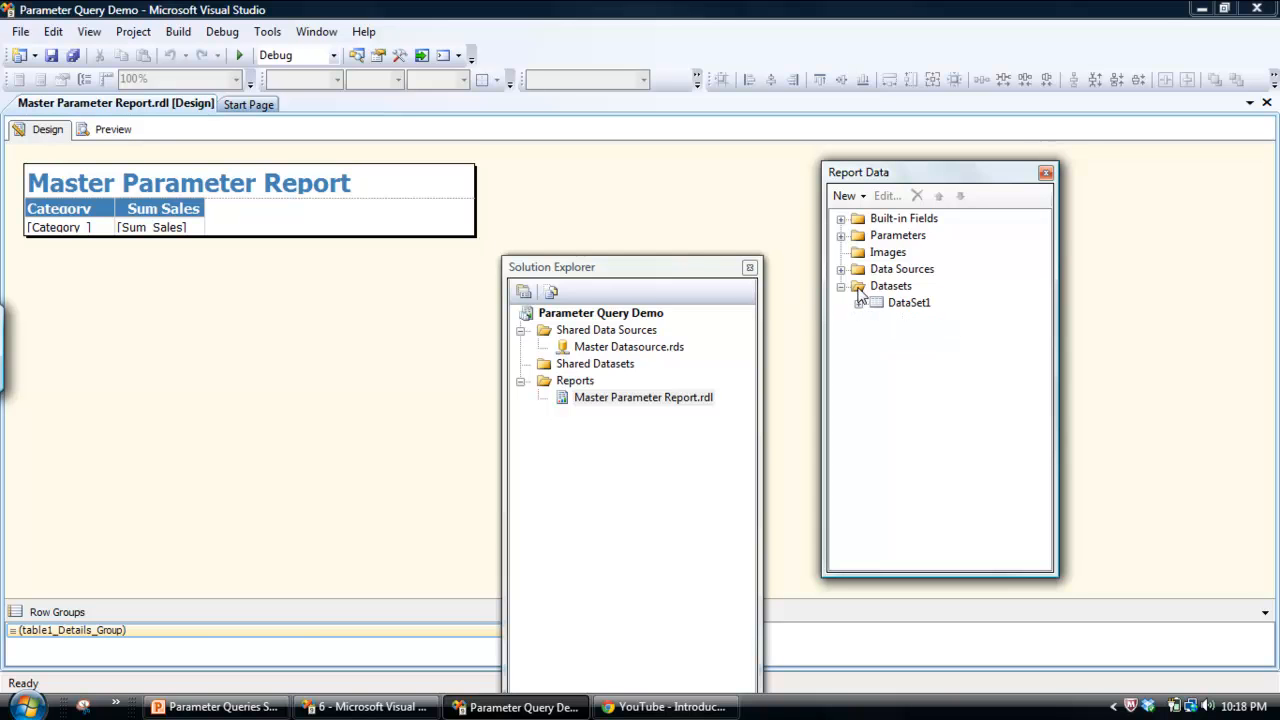
click(858, 288)
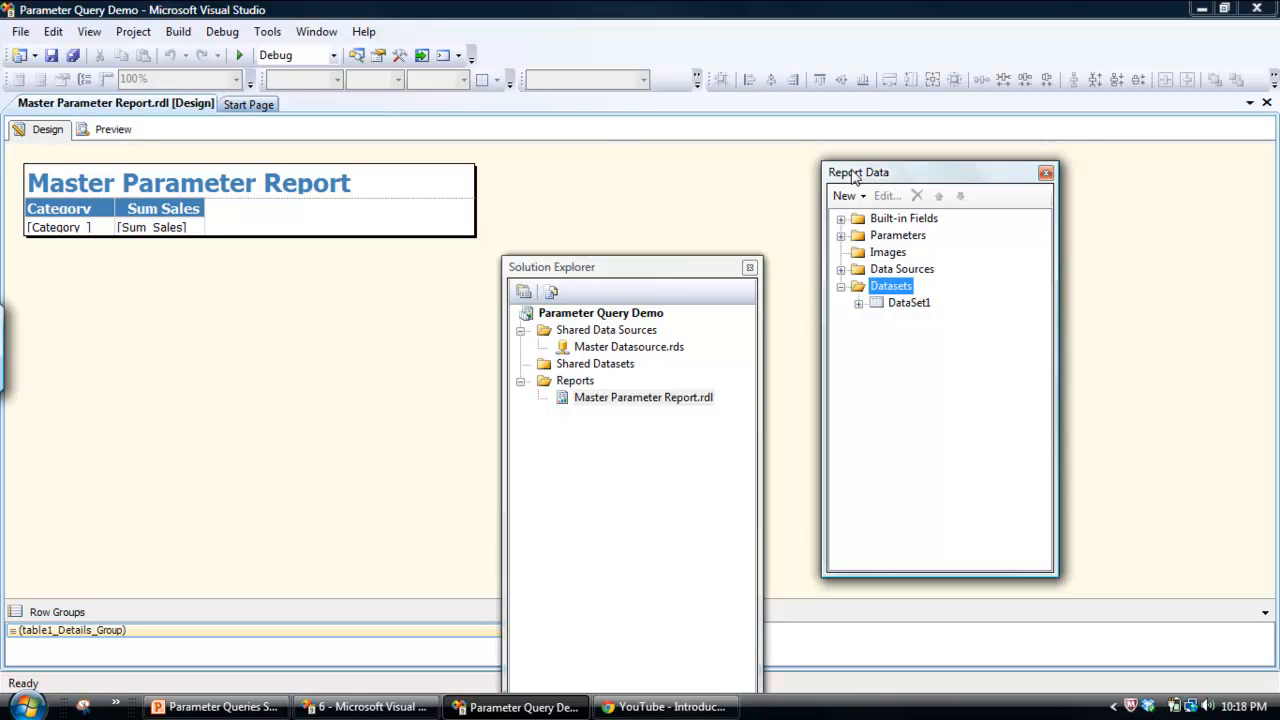
Step: Close the Report Data window and bring it back on screen
click(90, 32)
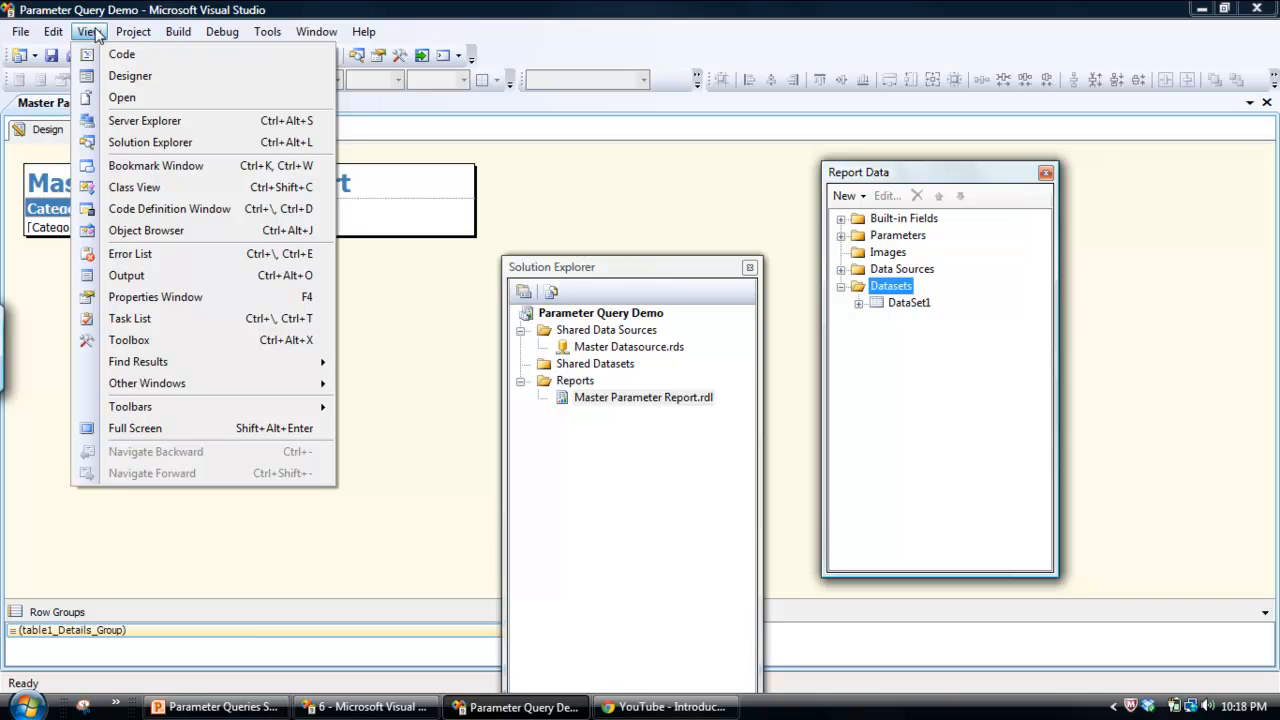
click(97, 36)
click(133, 32)
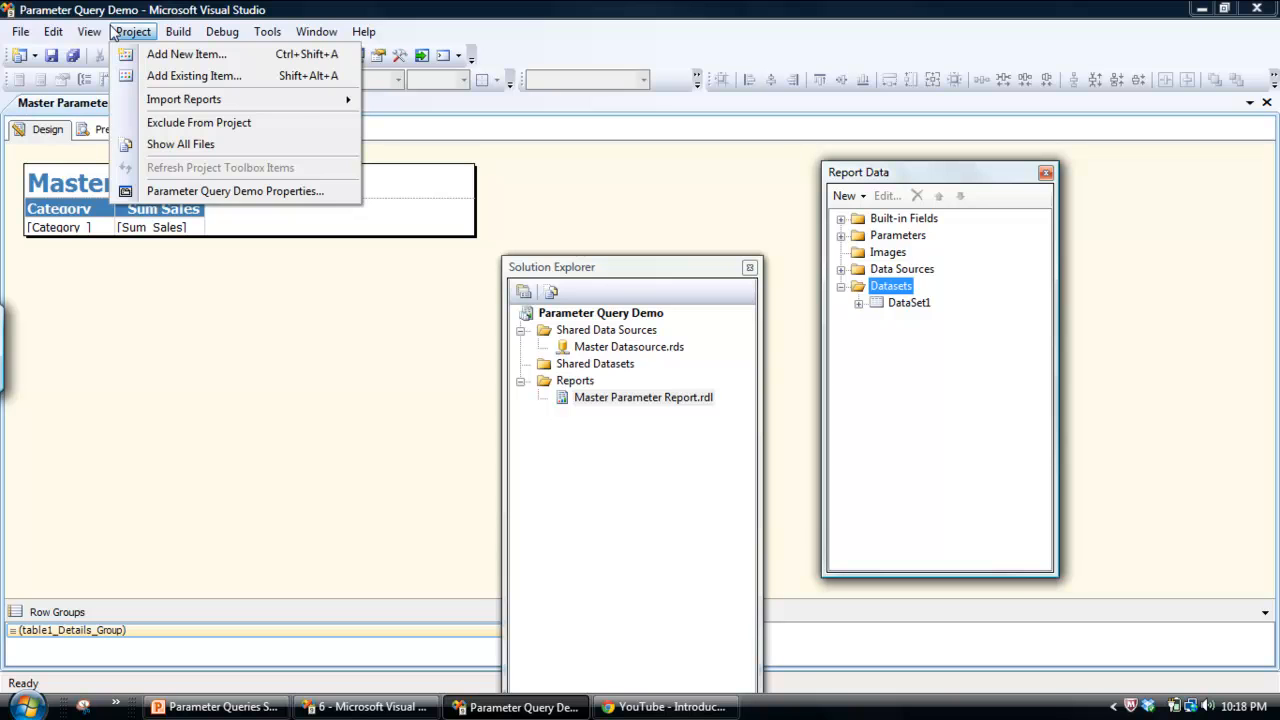
mouse_move(72, 30)
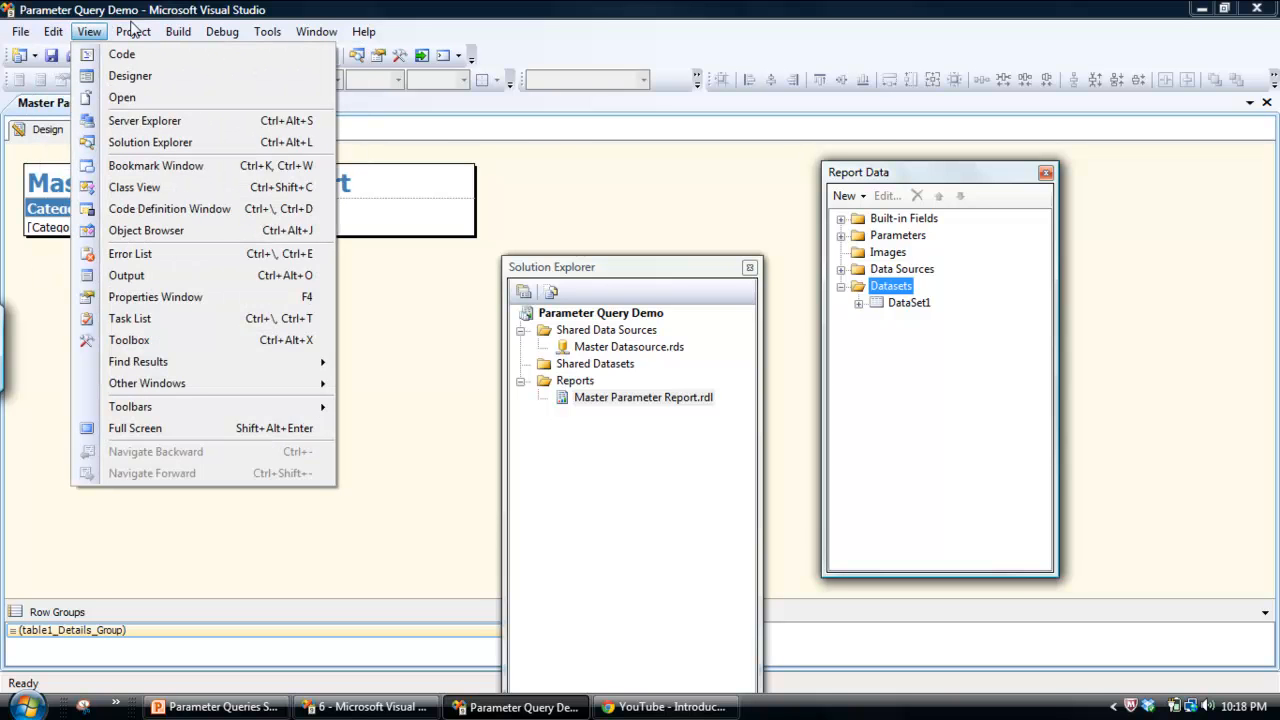
click(1045, 175)
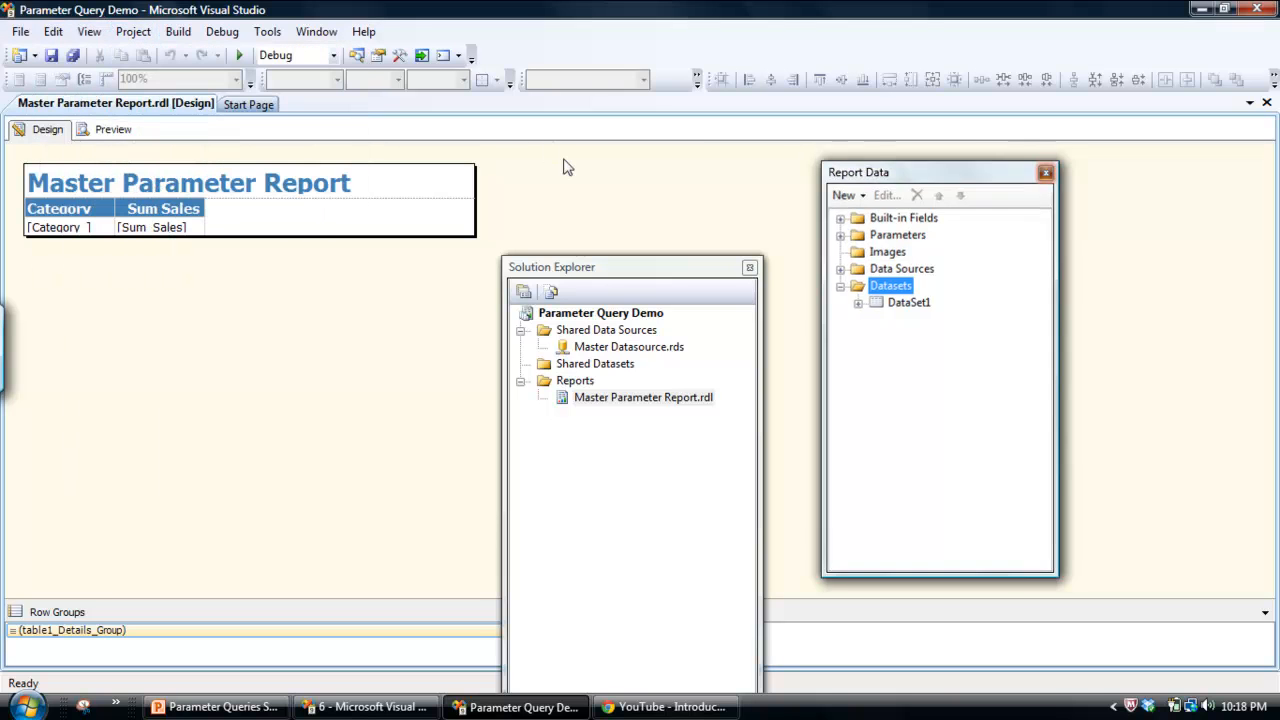
click(1045, 175)
click(78, 32)
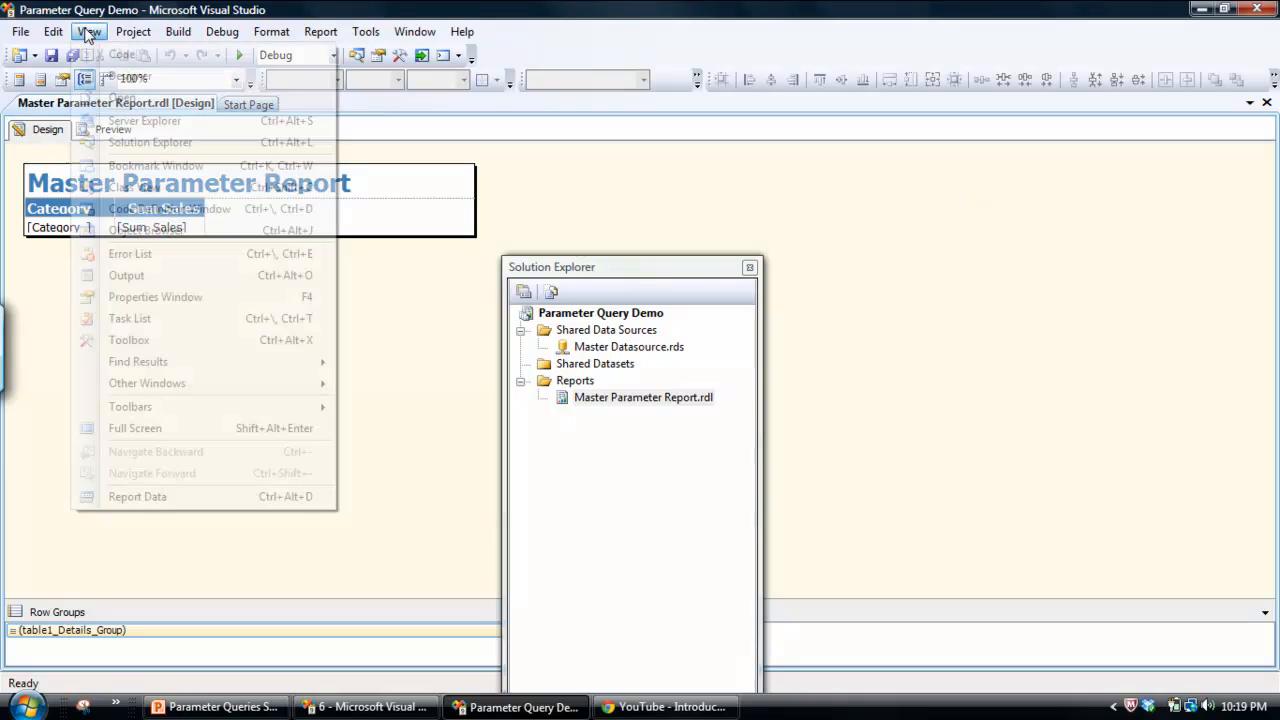
click(168, 494)
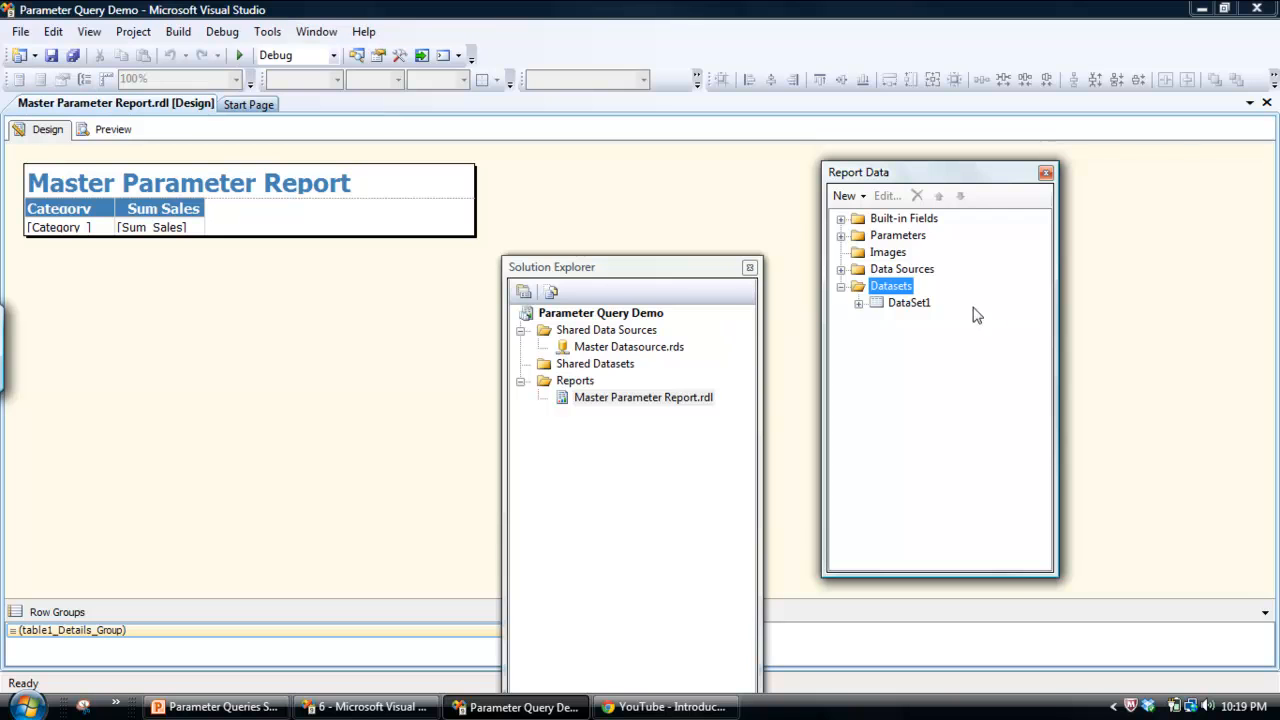
Step: Add a new dataset named "List" that is embedded in the report
right_click(883, 290)
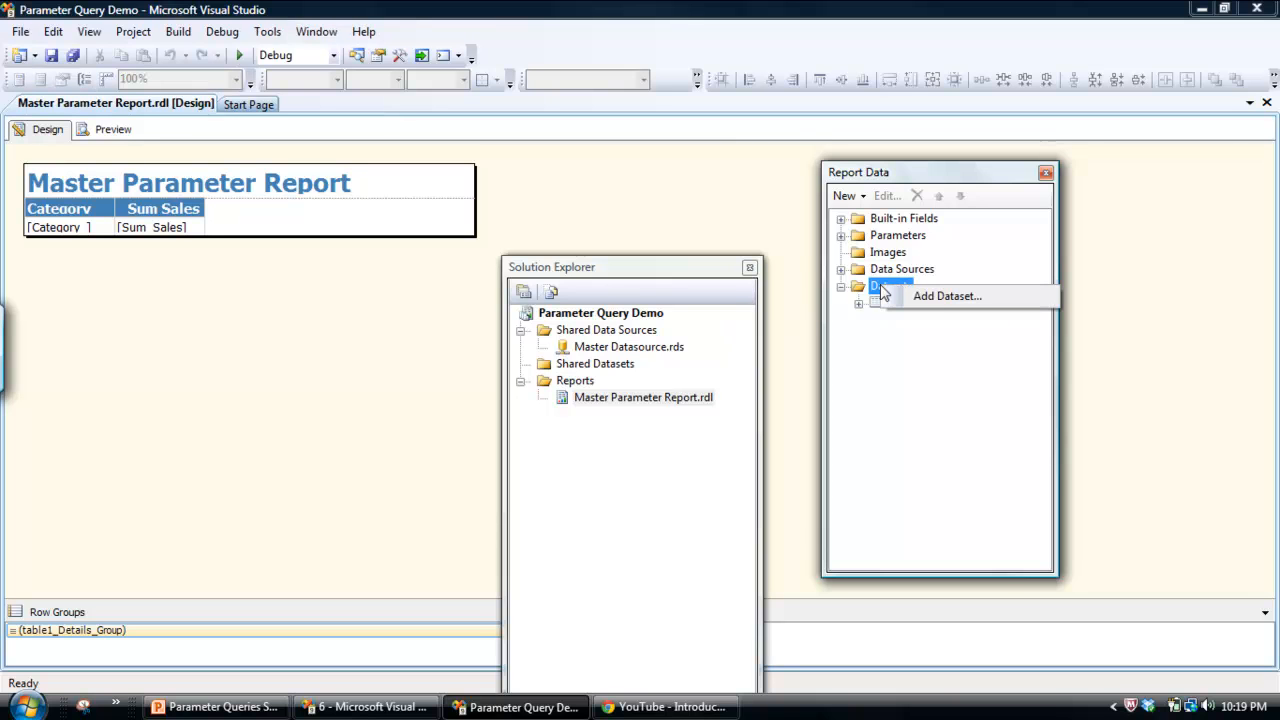
click(944, 300)
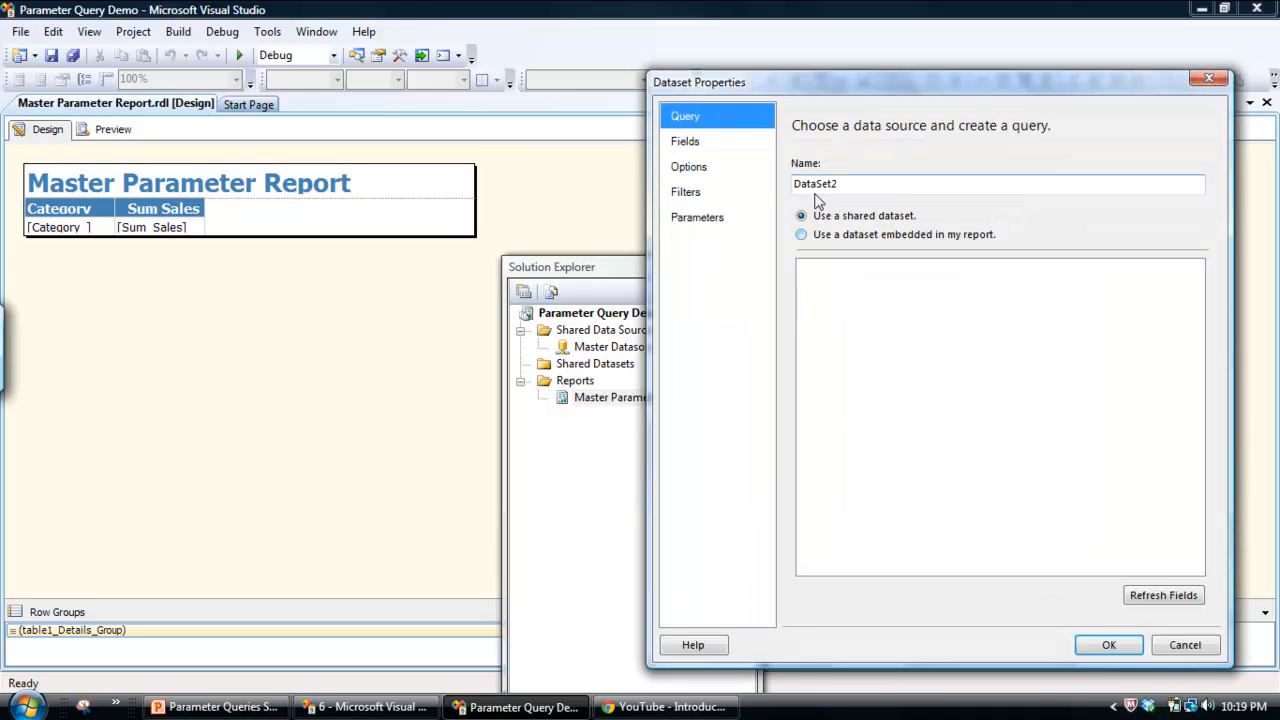
drag(845, 190, 766, 190)
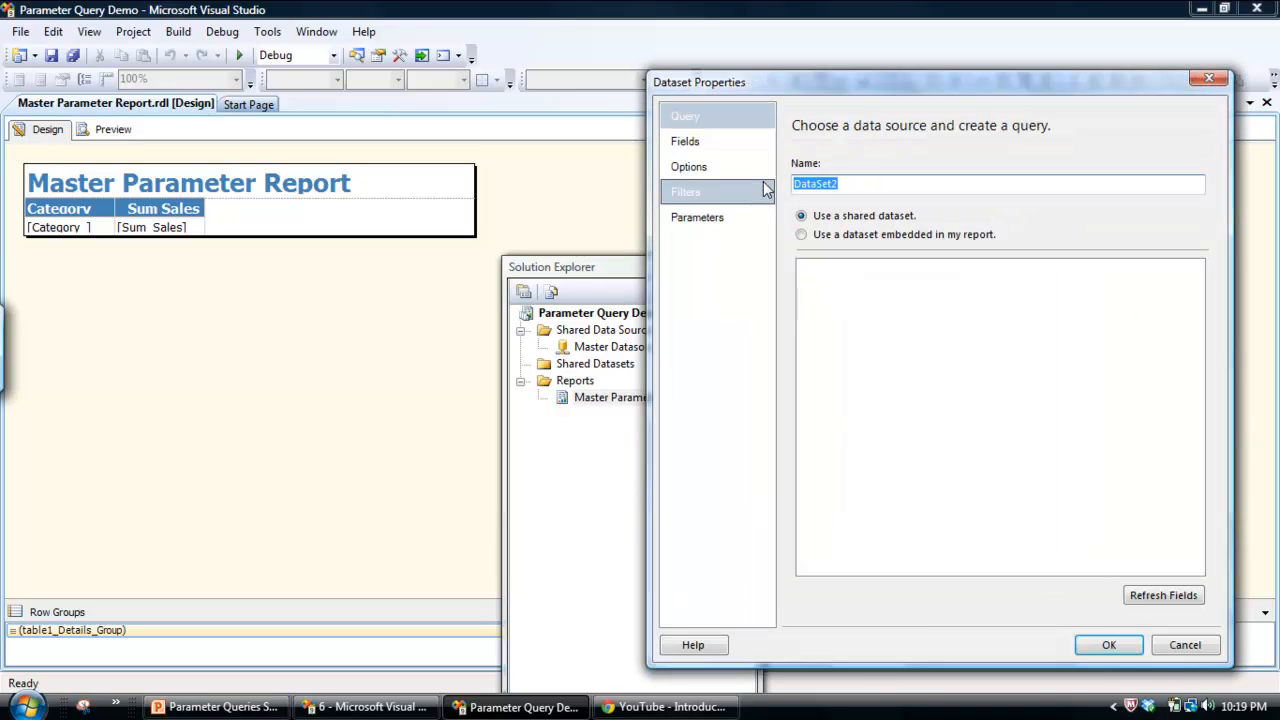
text(List)
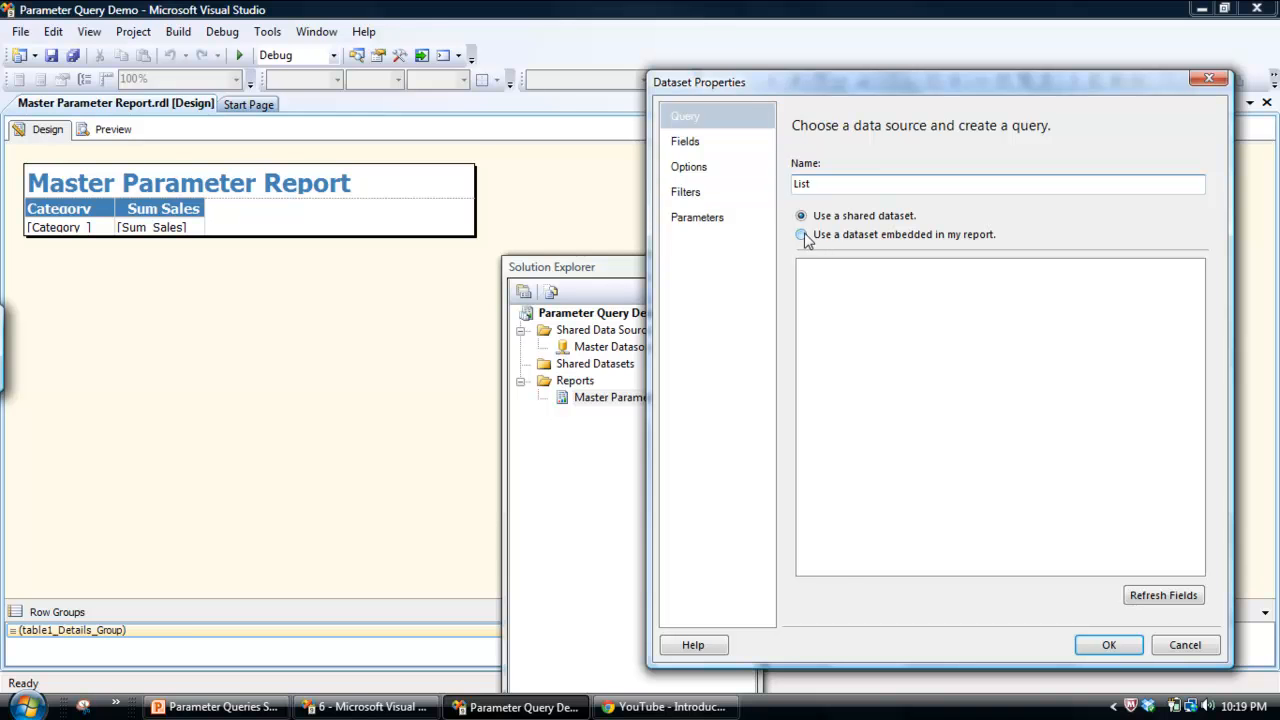
click(801, 235)
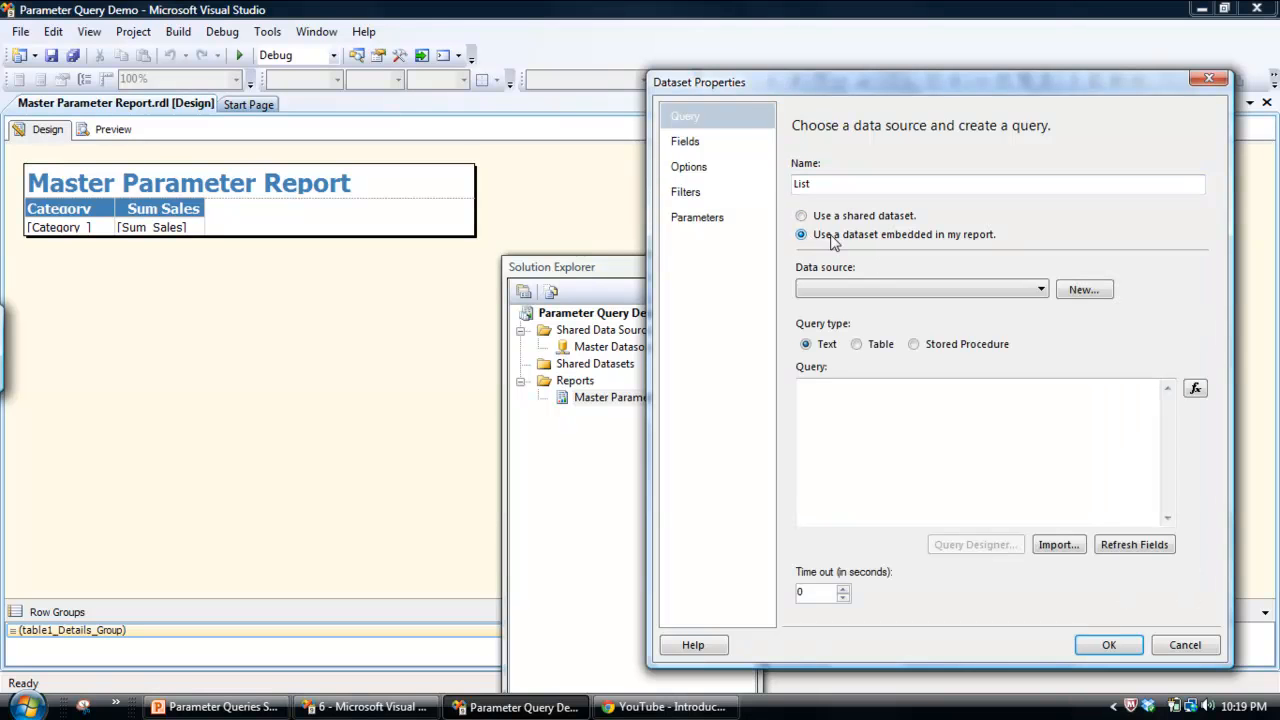
Step: Set the List dataset's data source to Master_Datasource and open the Query Designer for its query
click(1043, 290)
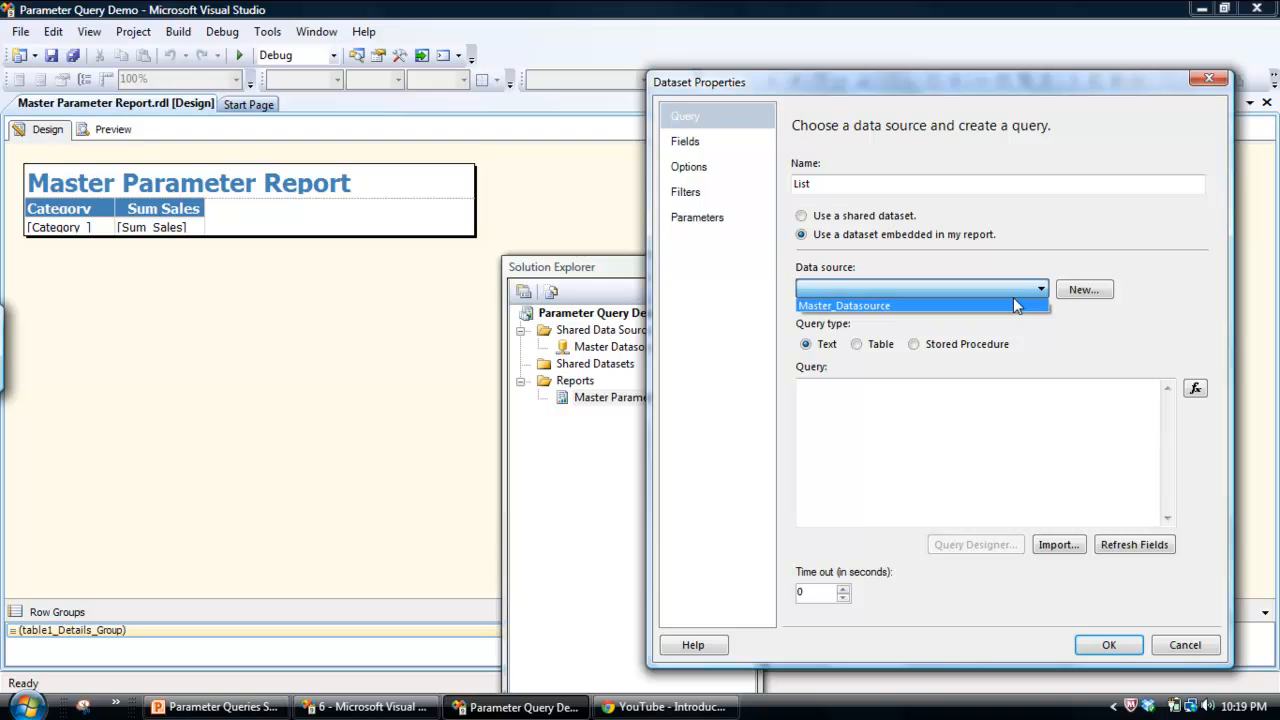
click(1016, 305)
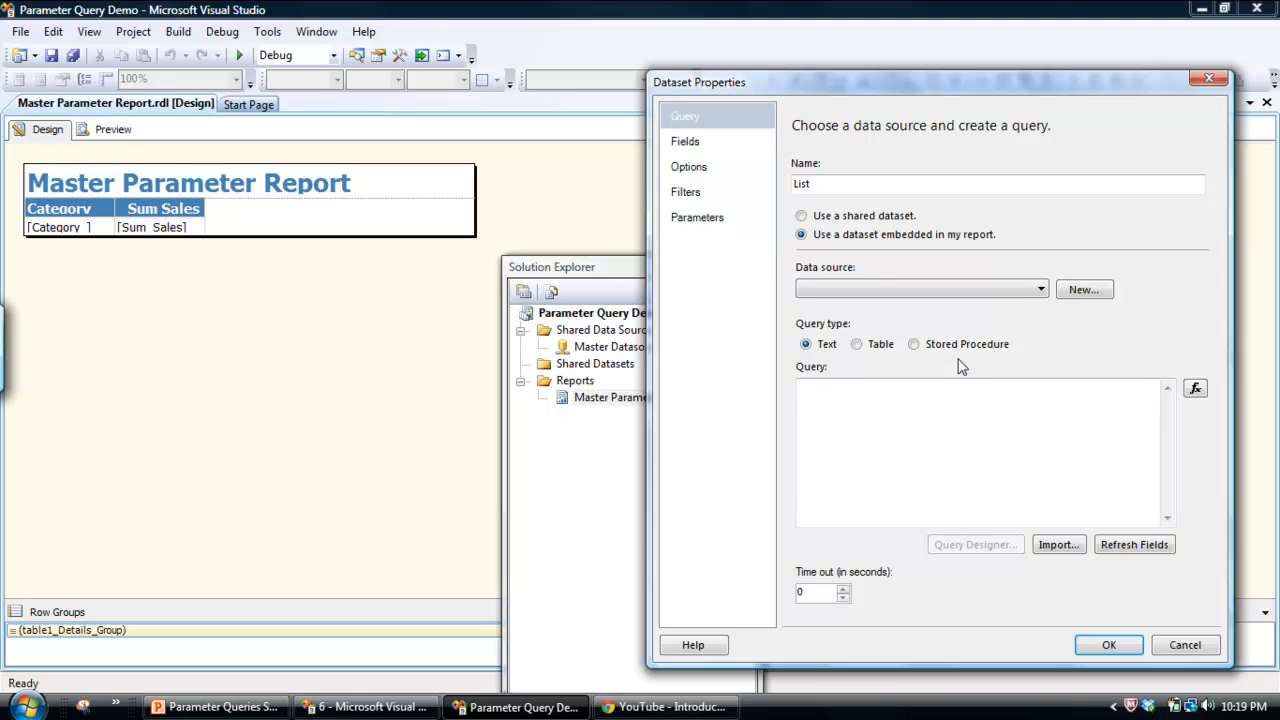
click(1043, 290)
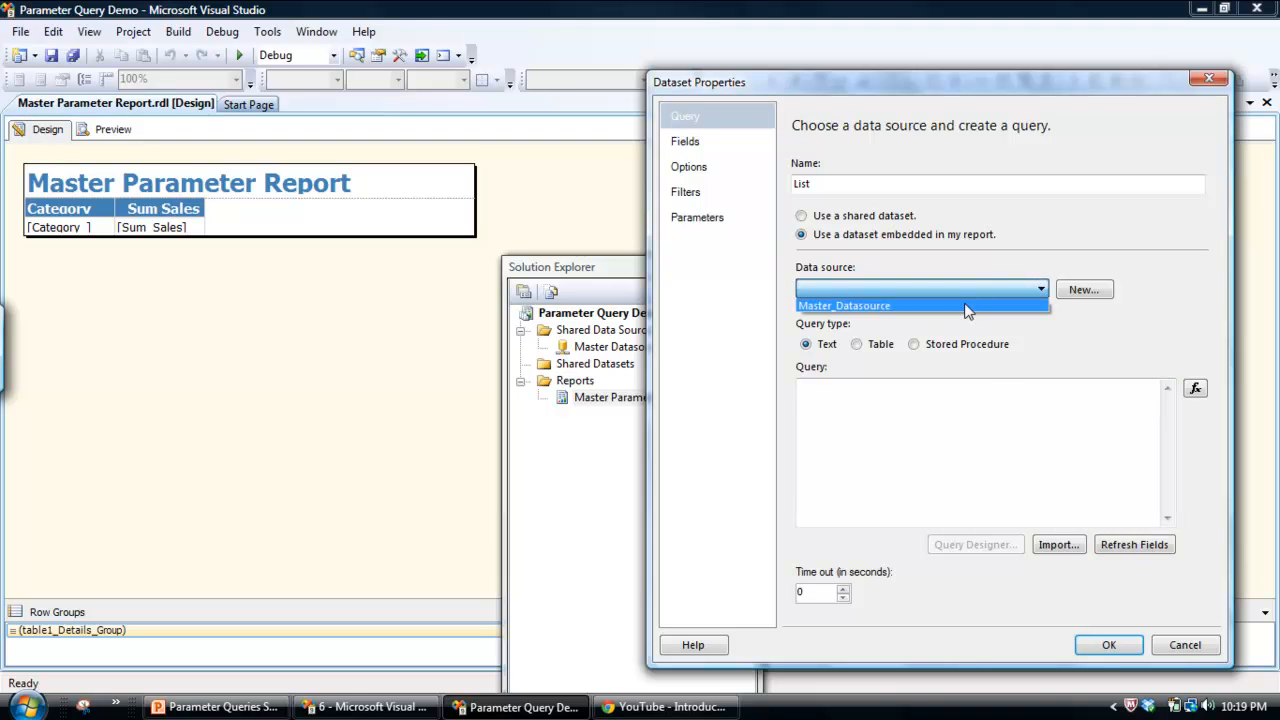
click(966, 308)
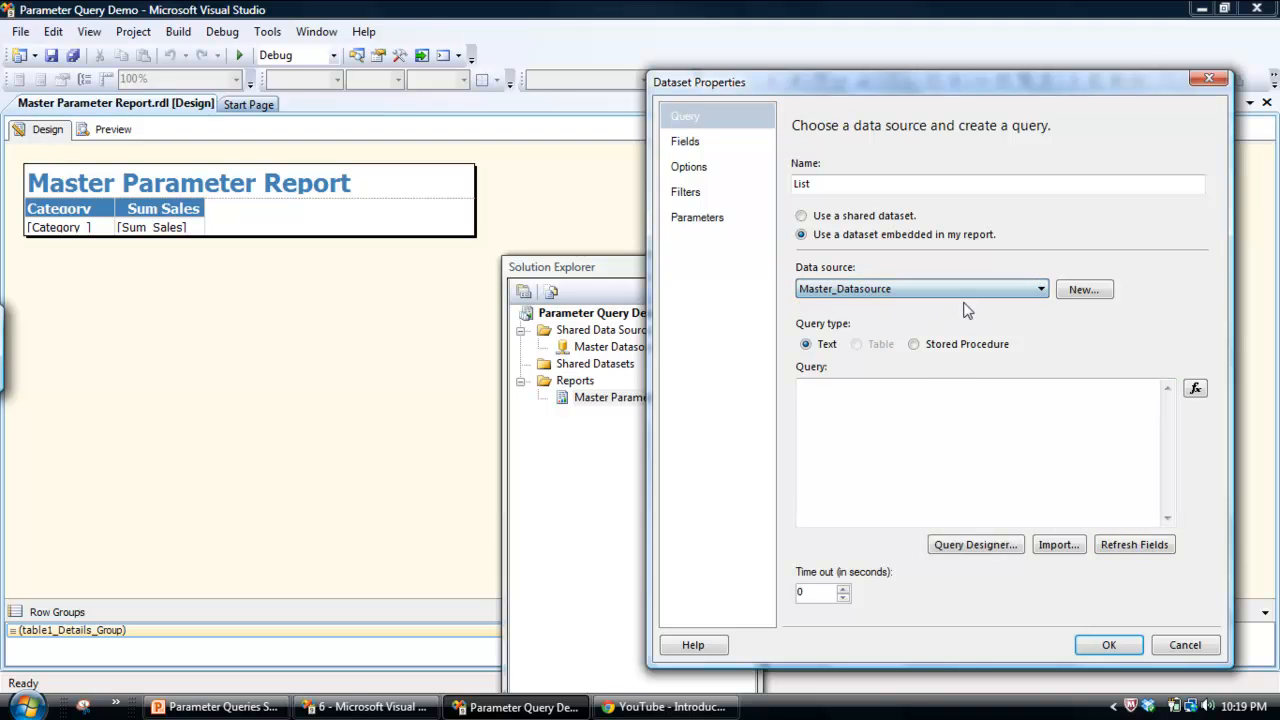
click(976, 545)
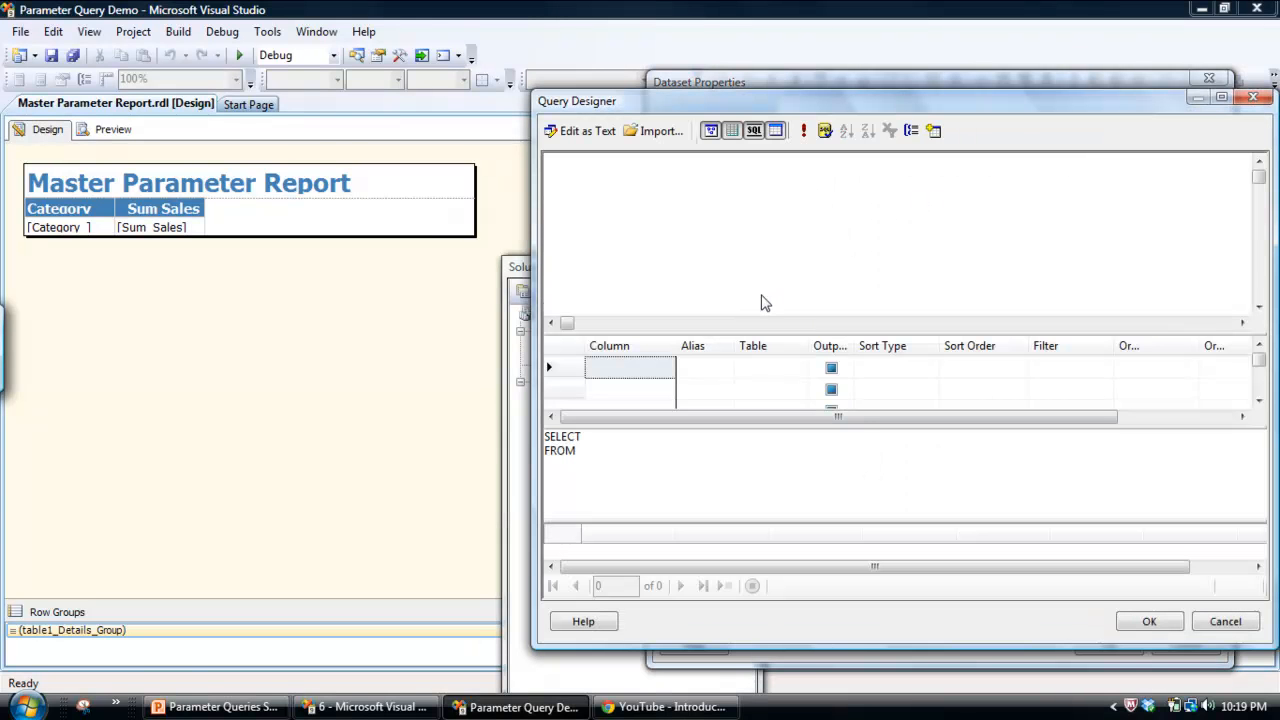
Step: Add the Reporting Services Demo File table to the query and include its Category and Price columns
click(933, 131)
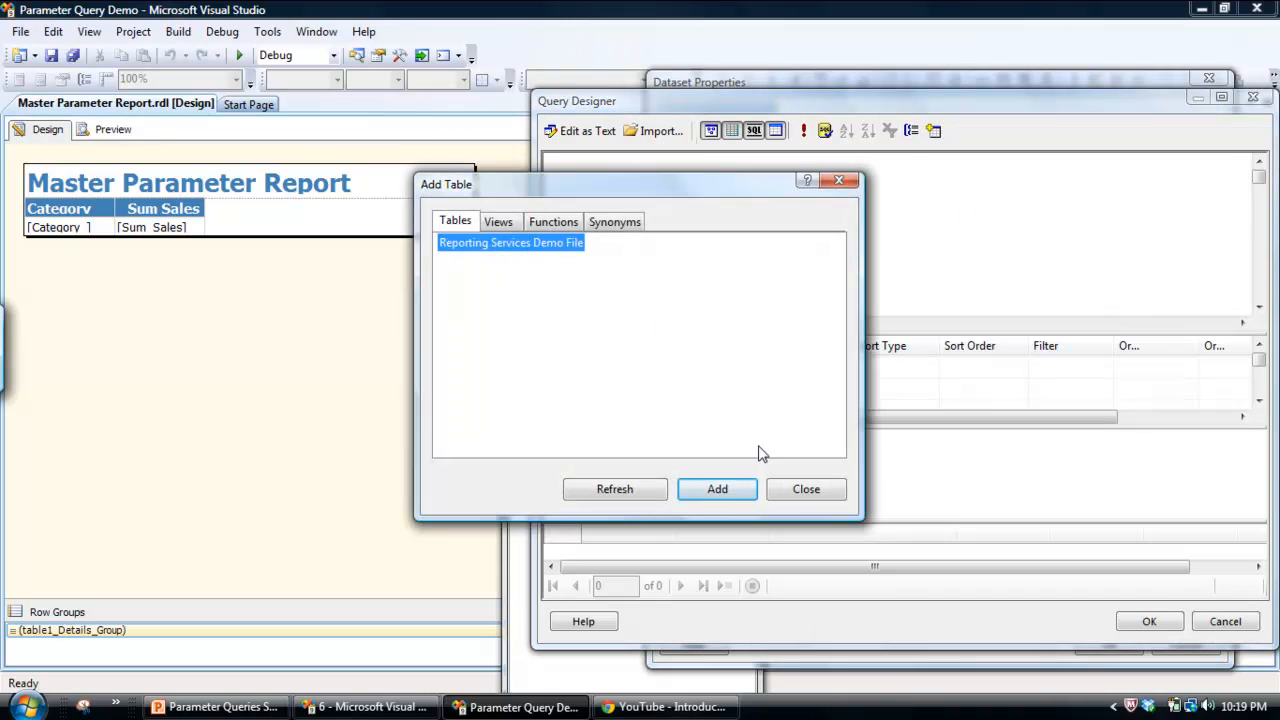
click(725, 490)
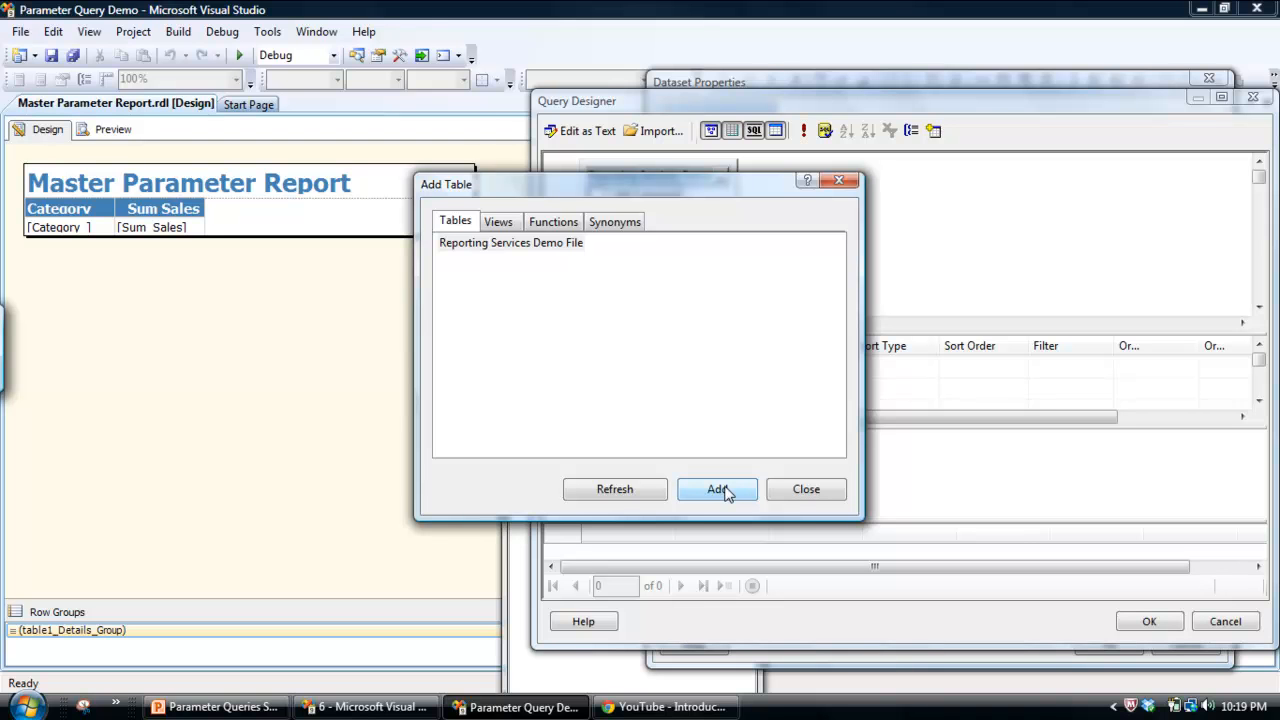
click(806, 489)
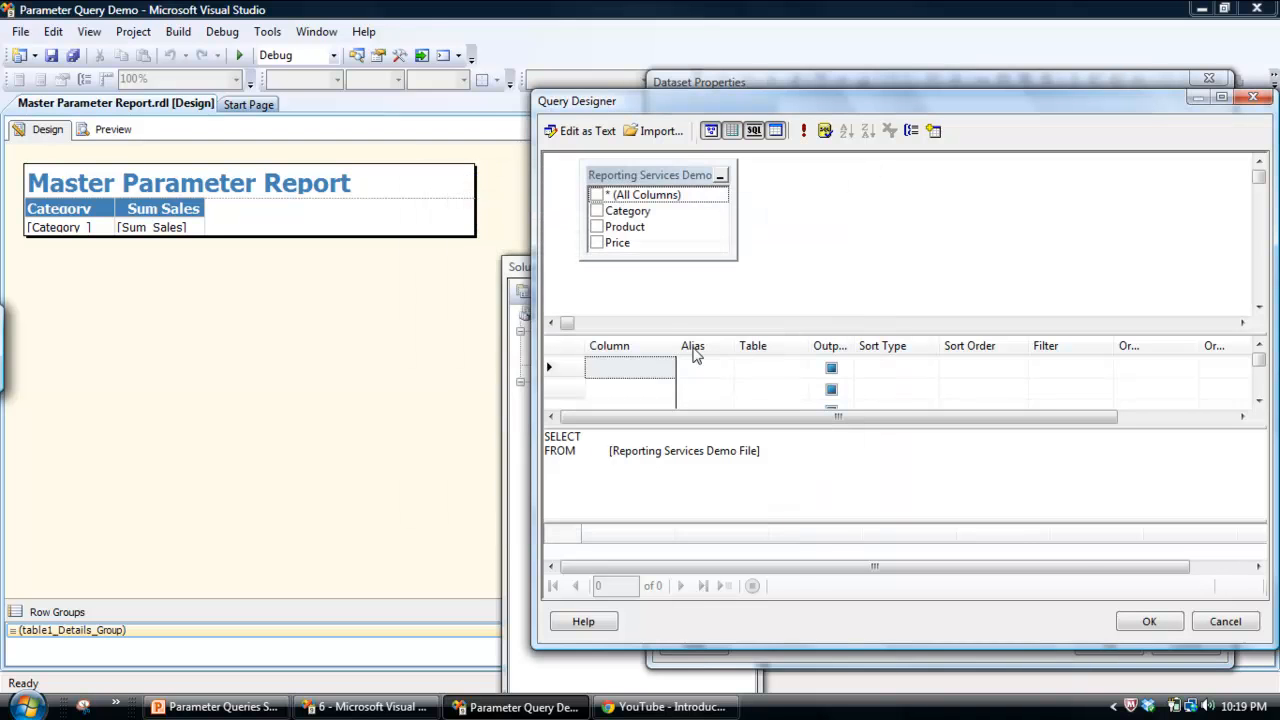
click(596, 211)
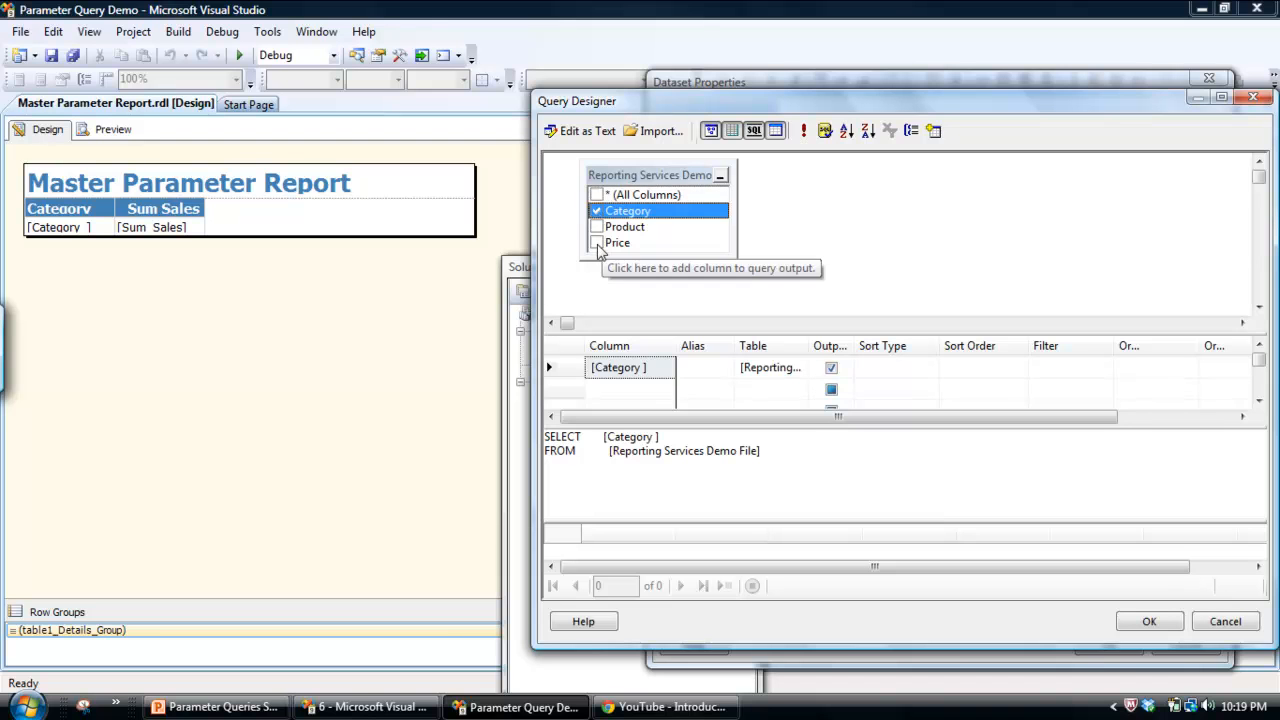
click(596, 243)
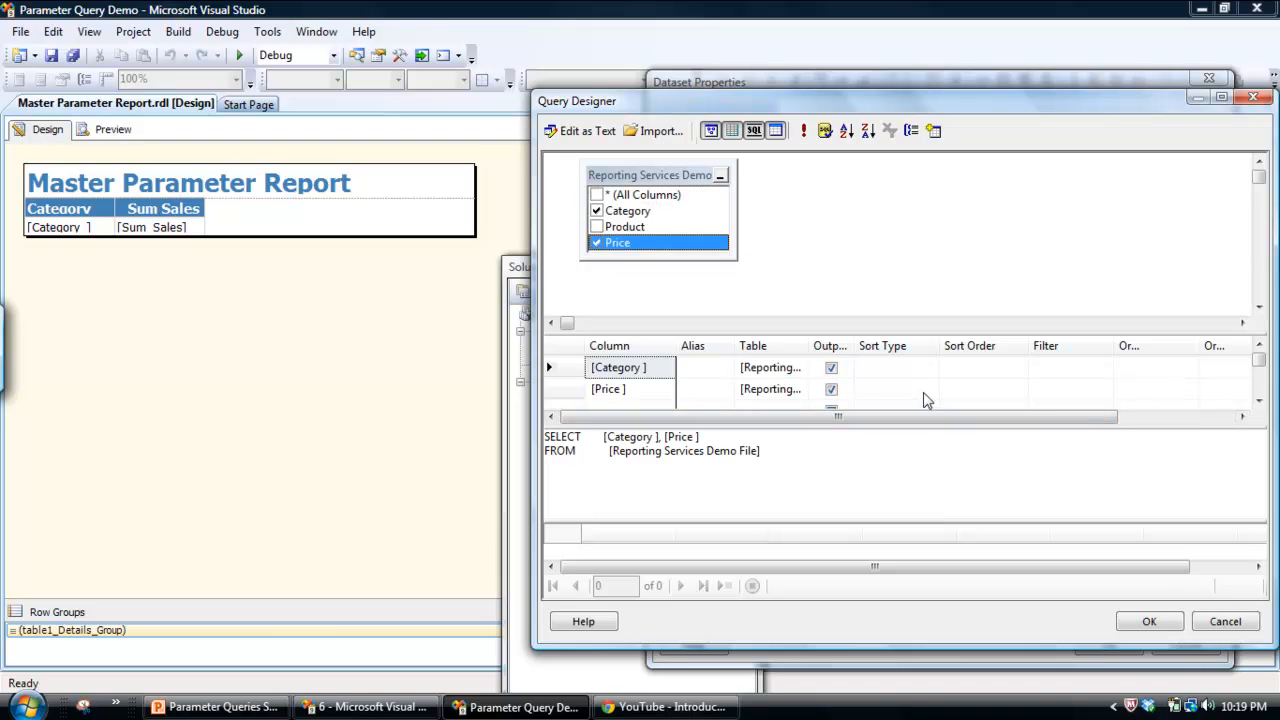
Step: Group the query by Category, set the Price column's aggregate to Sum, and exclude Price from the output
click(911, 130)
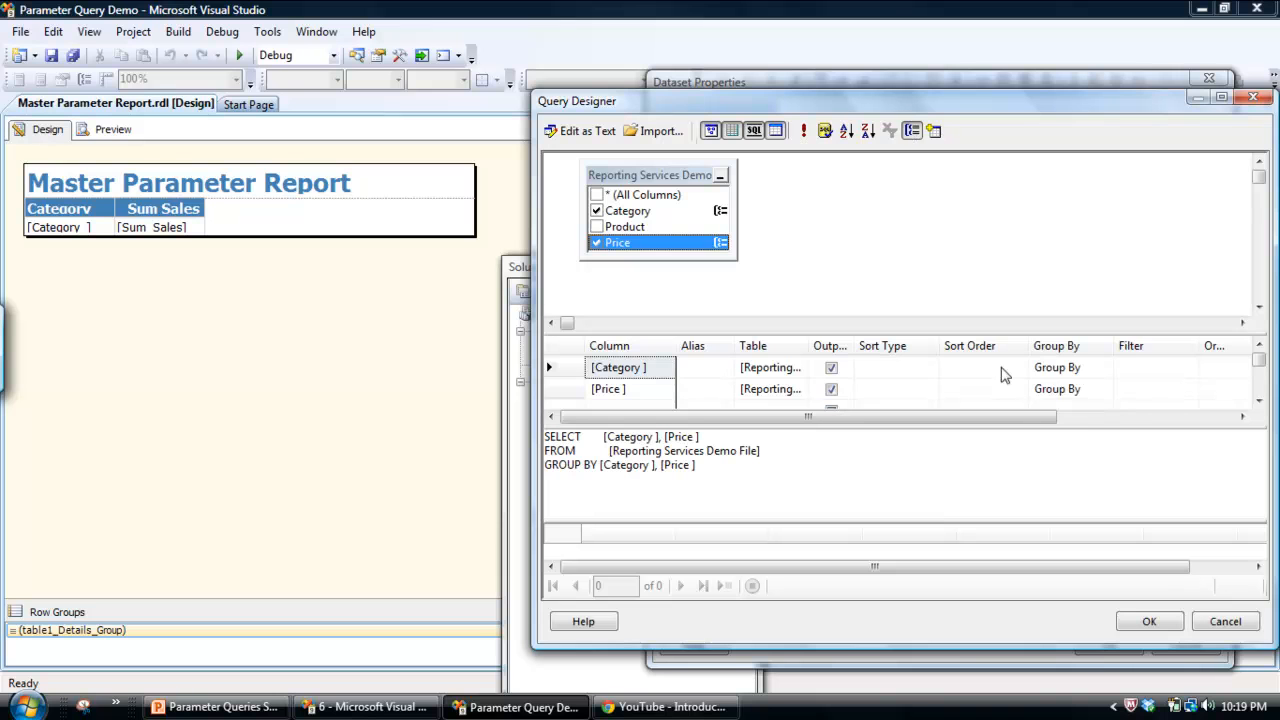
click(1100, 392)
click(1105, 389)
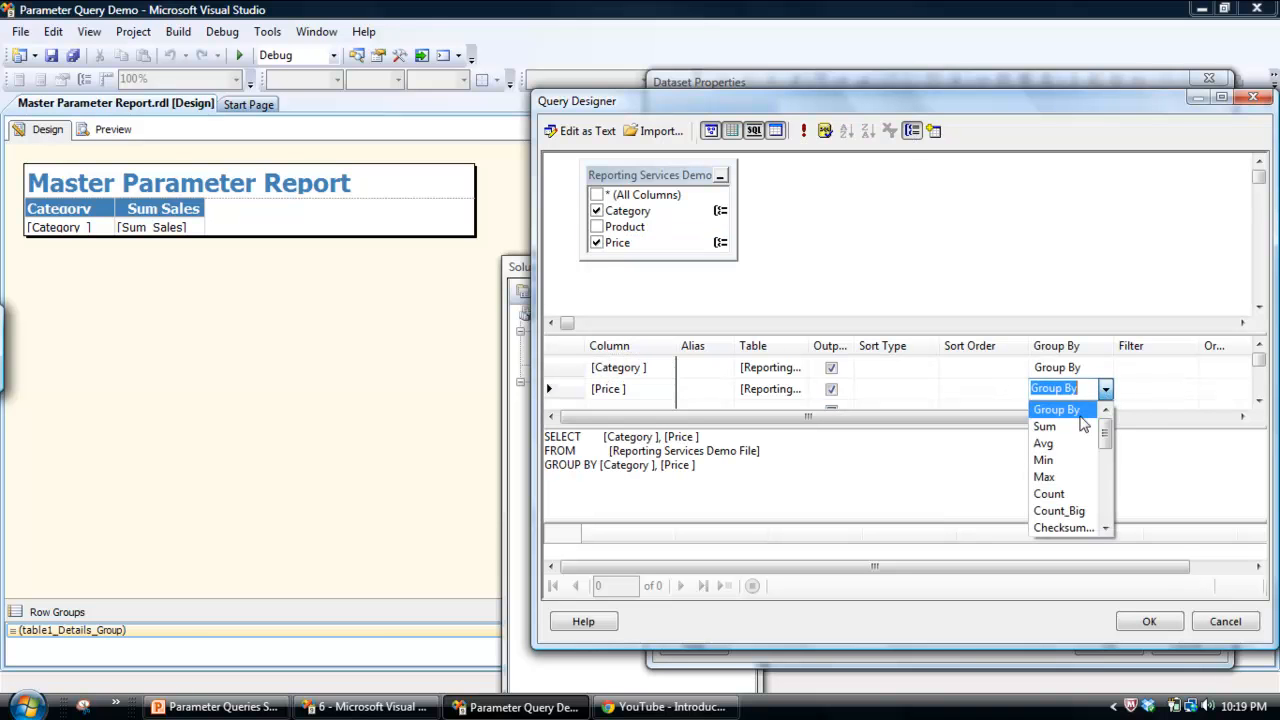
click(1066, 428)
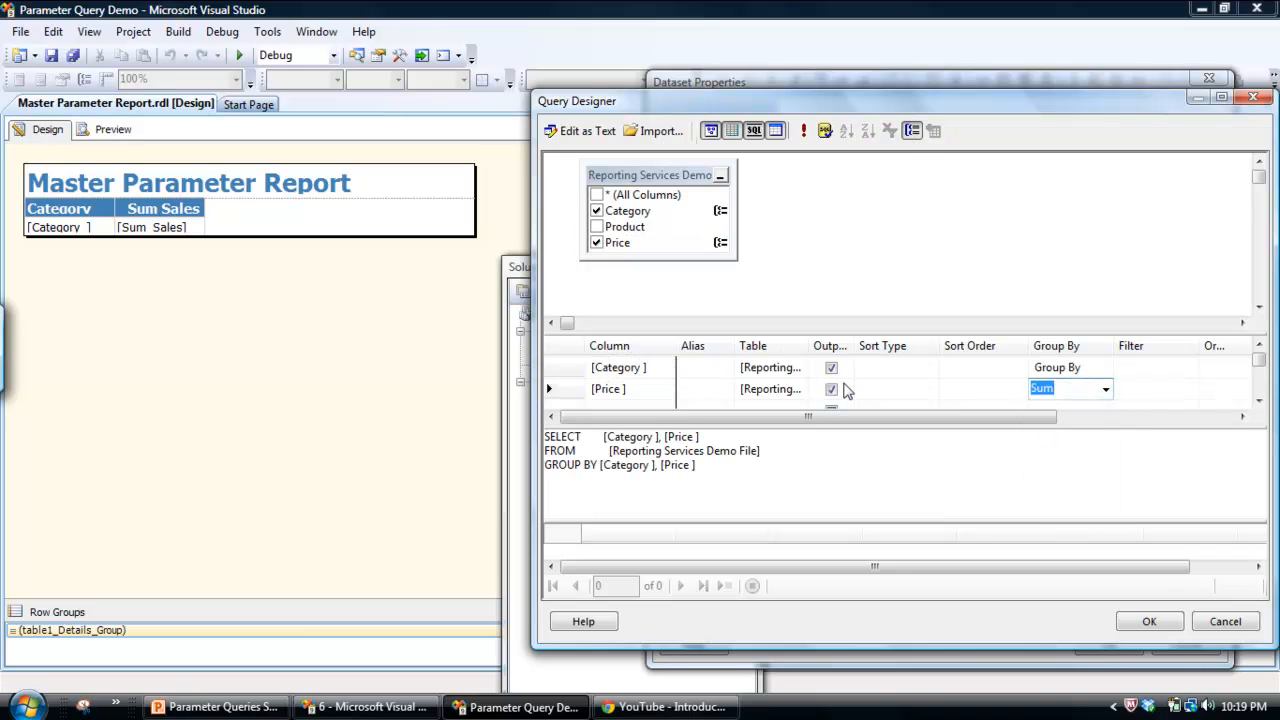
double_click(856, 347)
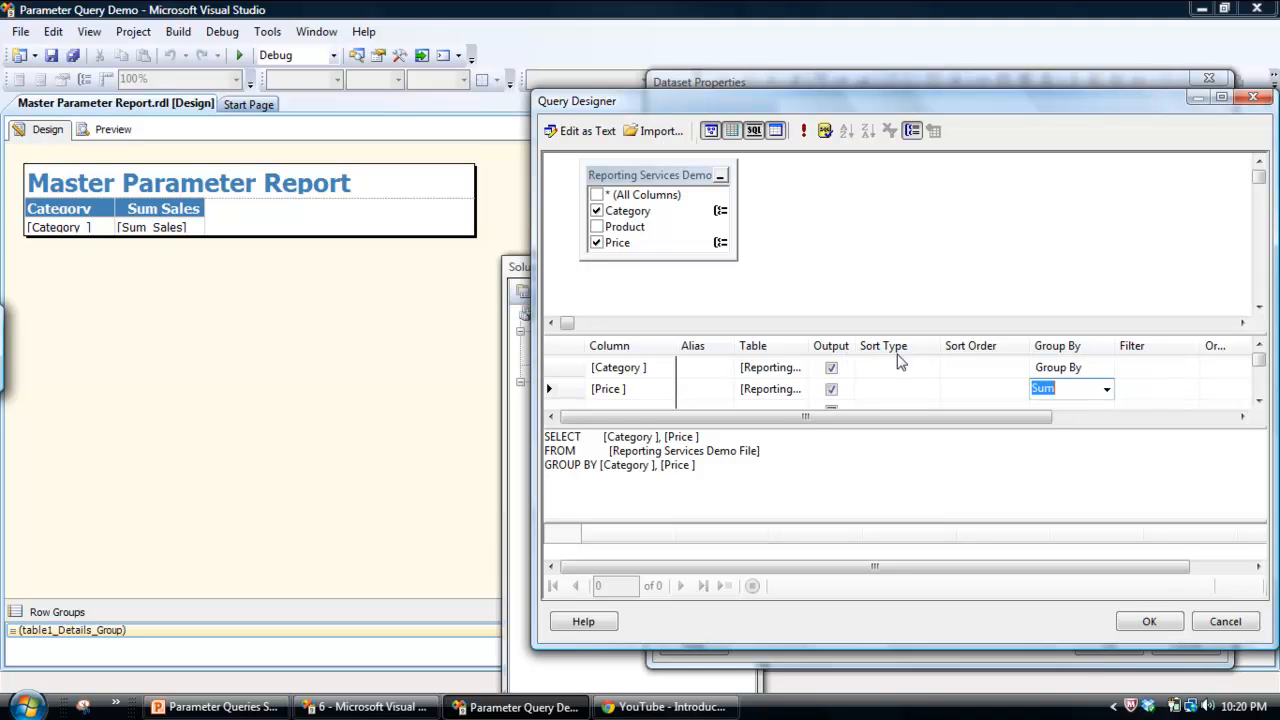
click(855, 392)
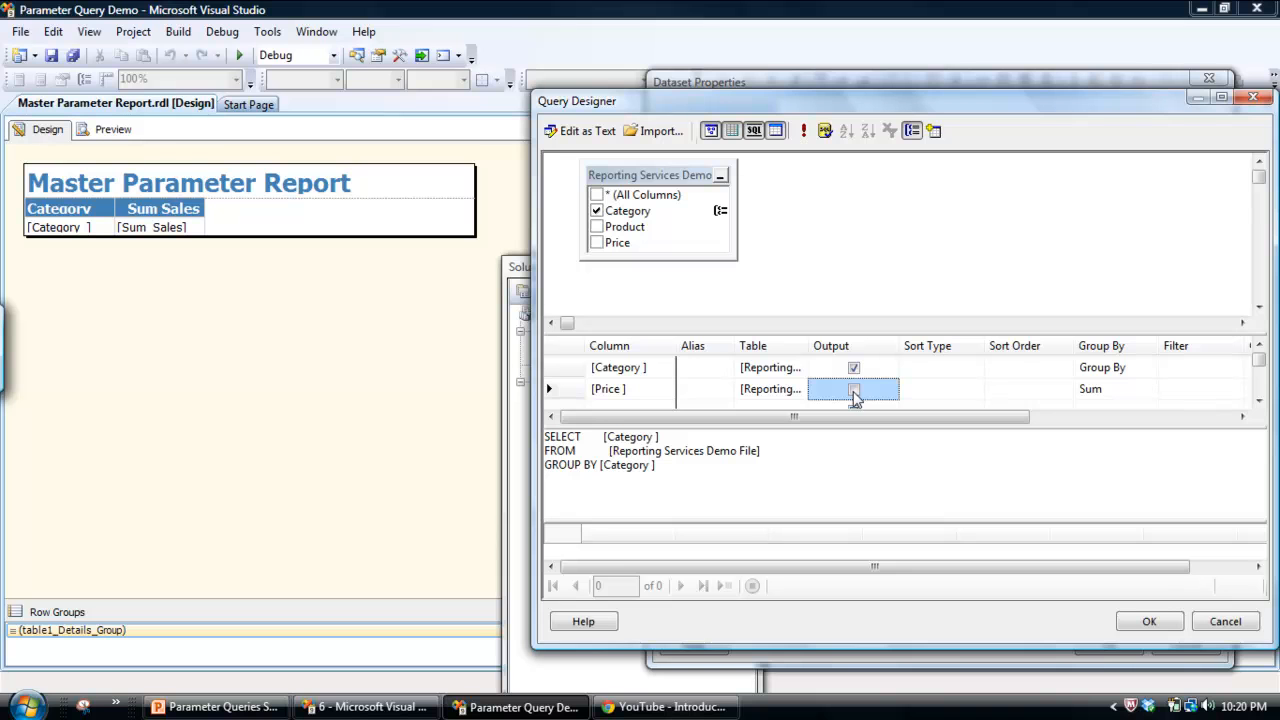
Step: Run the query, enlarge the results area to check the categories, and accept both the query and the List dataset
drag(695, 105, 508, 32)
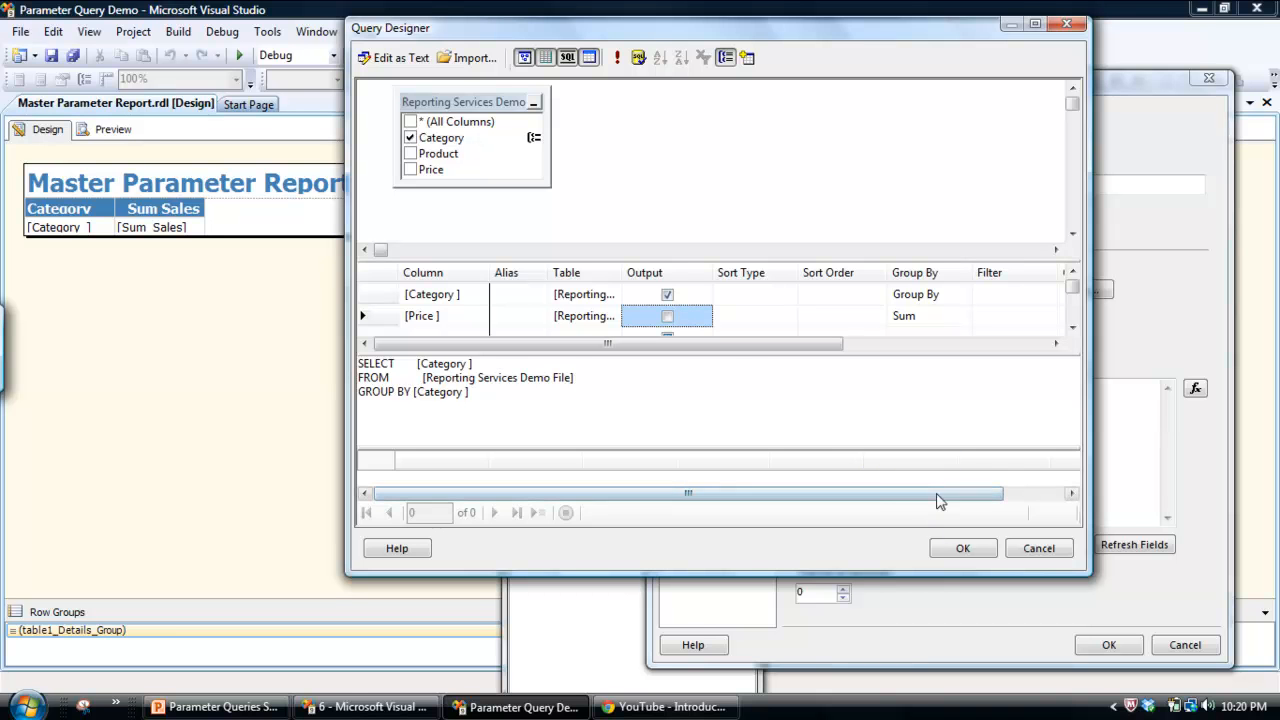
click(618, 58)
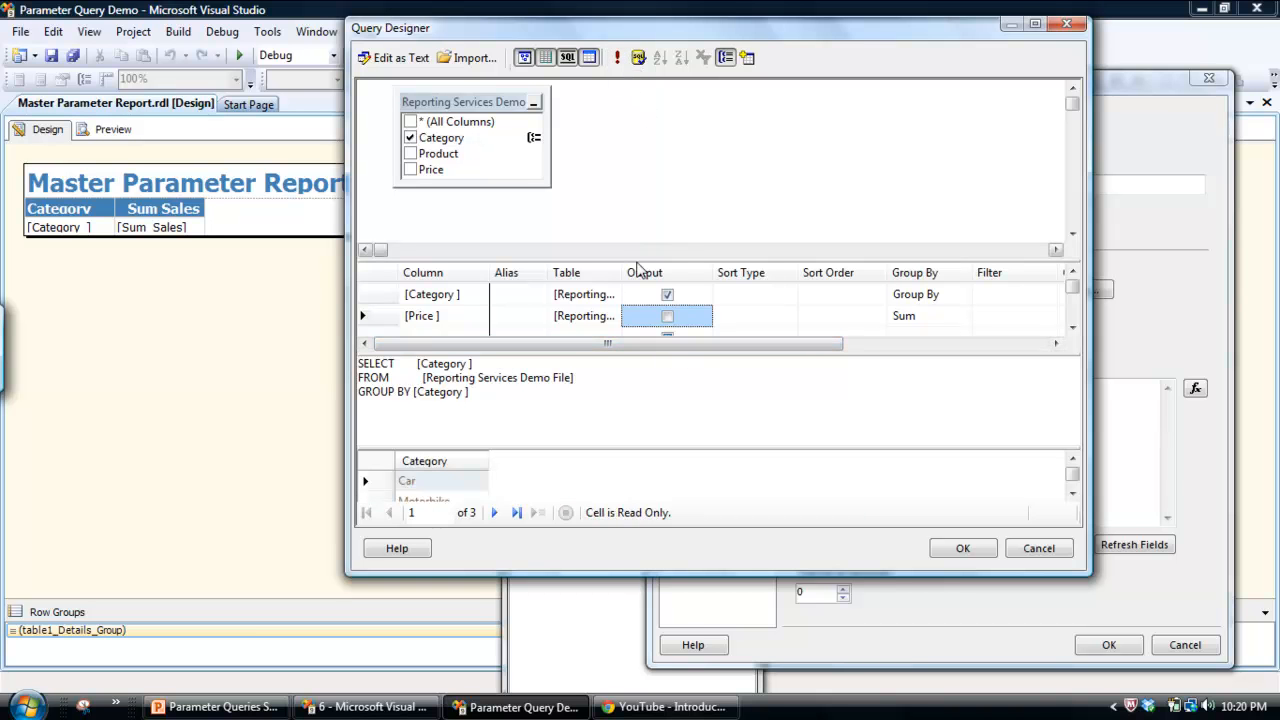
drag(637, 262, 637, 182)
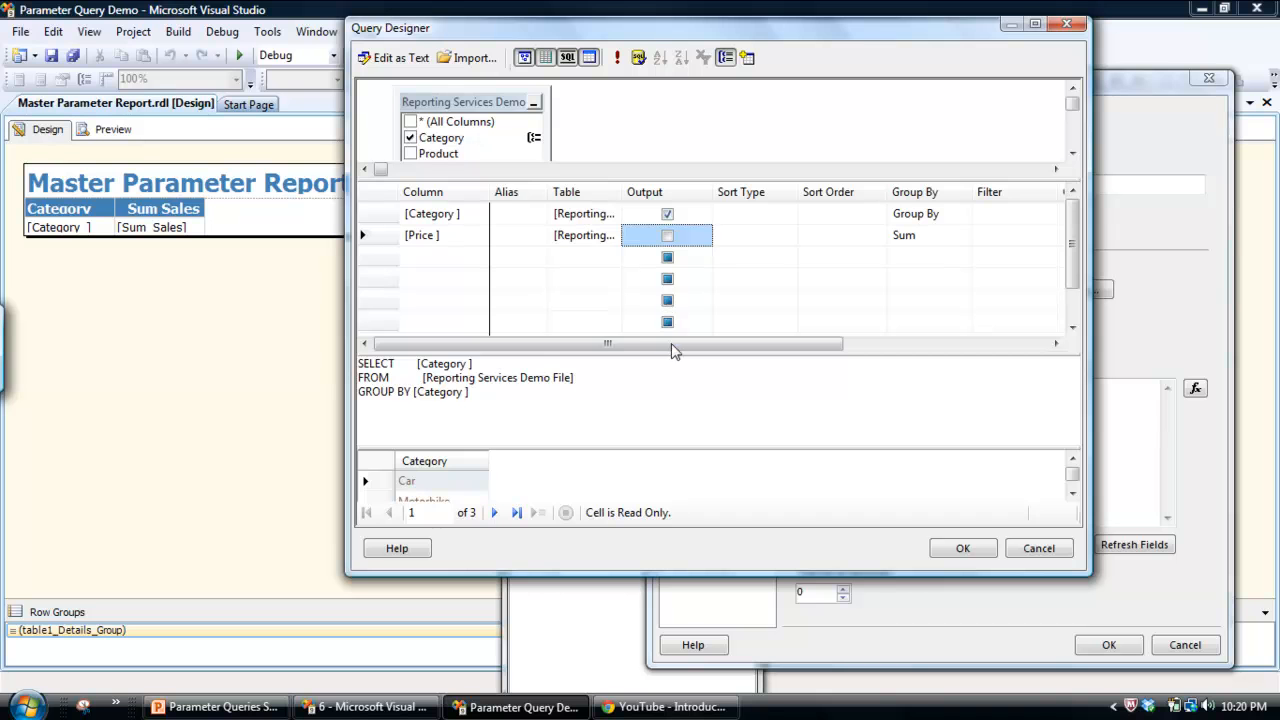
drag(657, 451, 651, 374)
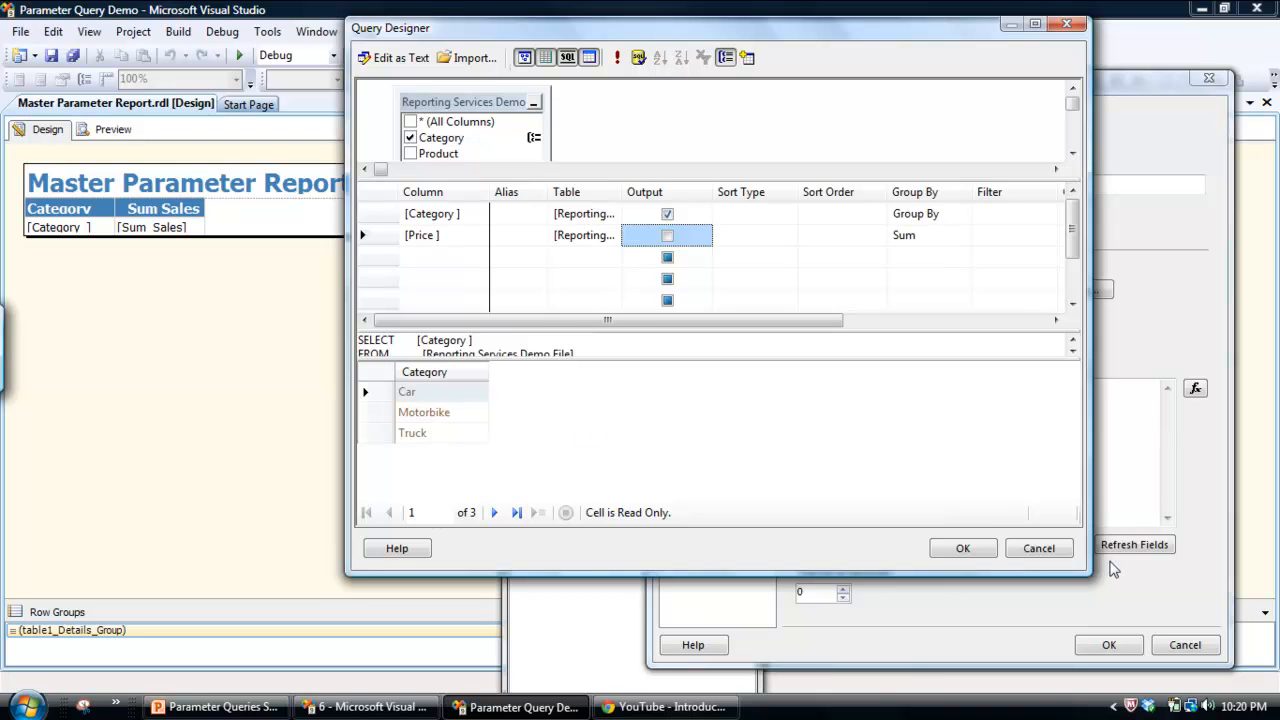
click(978, 551)
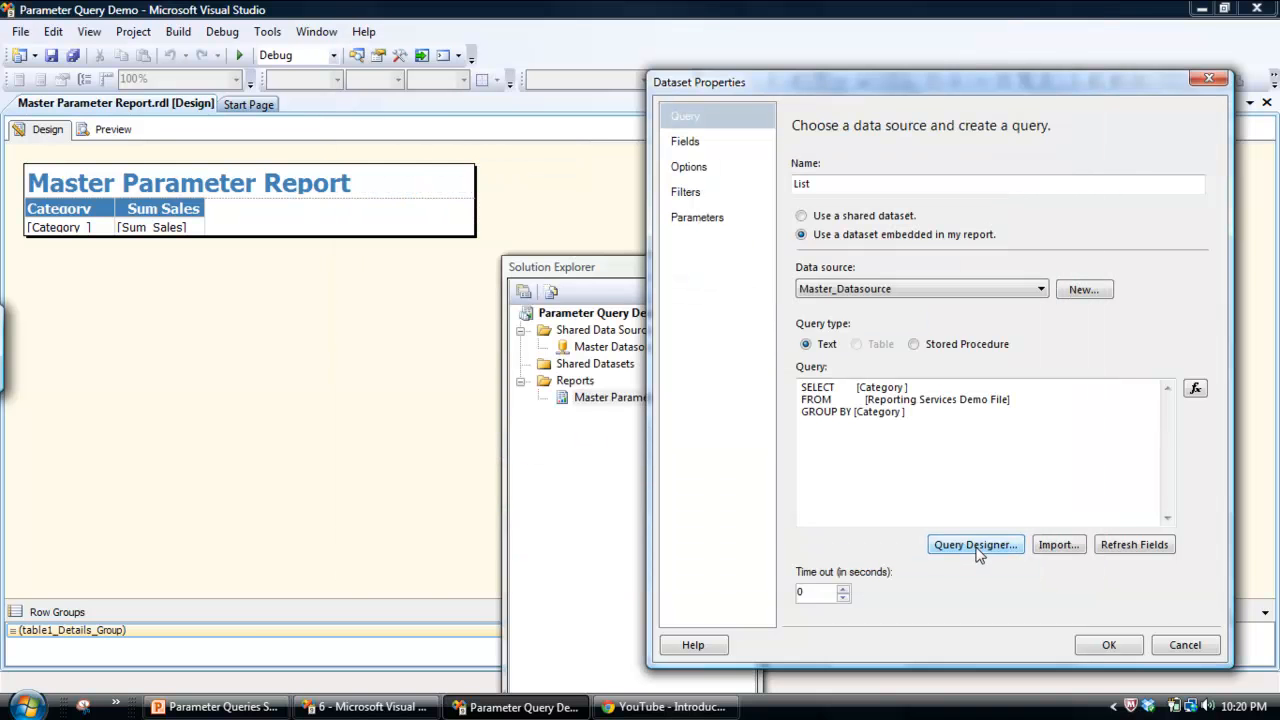
click(1105, 645)
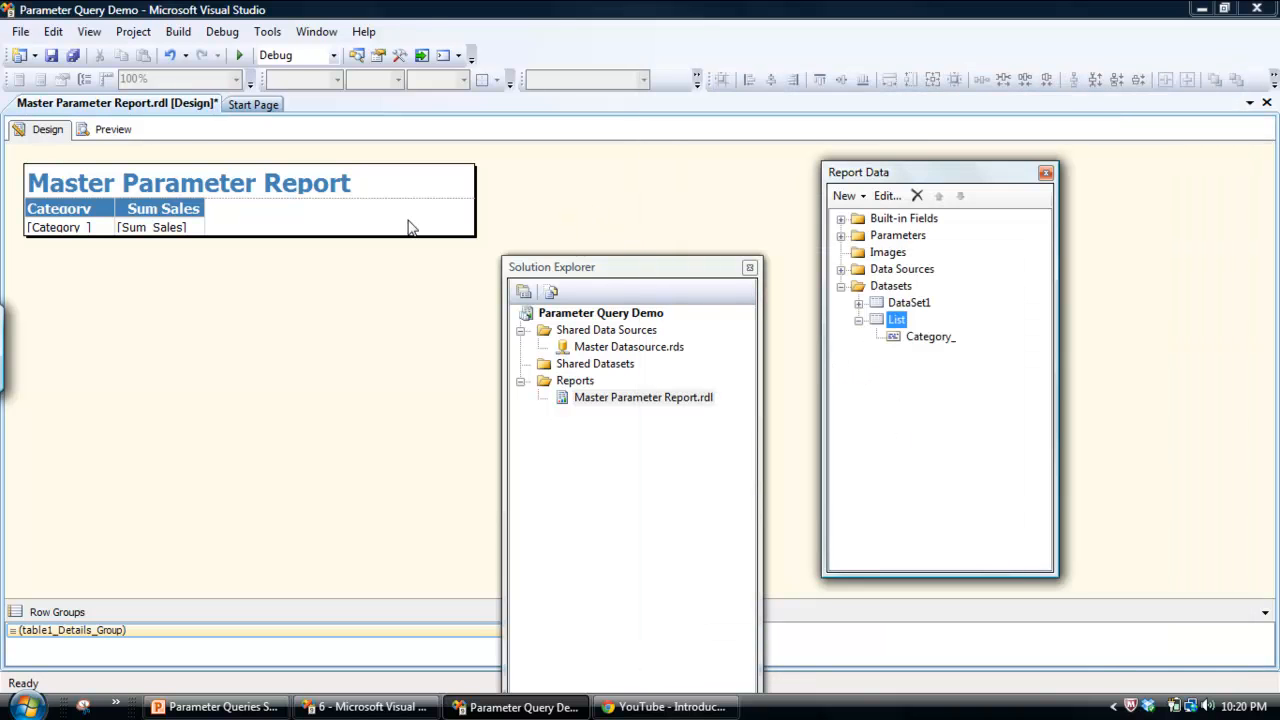
Step: Open the Category parameter's properties and make its available values come from a query
click(858, 320)
click(841, 236)
click(884, 238)
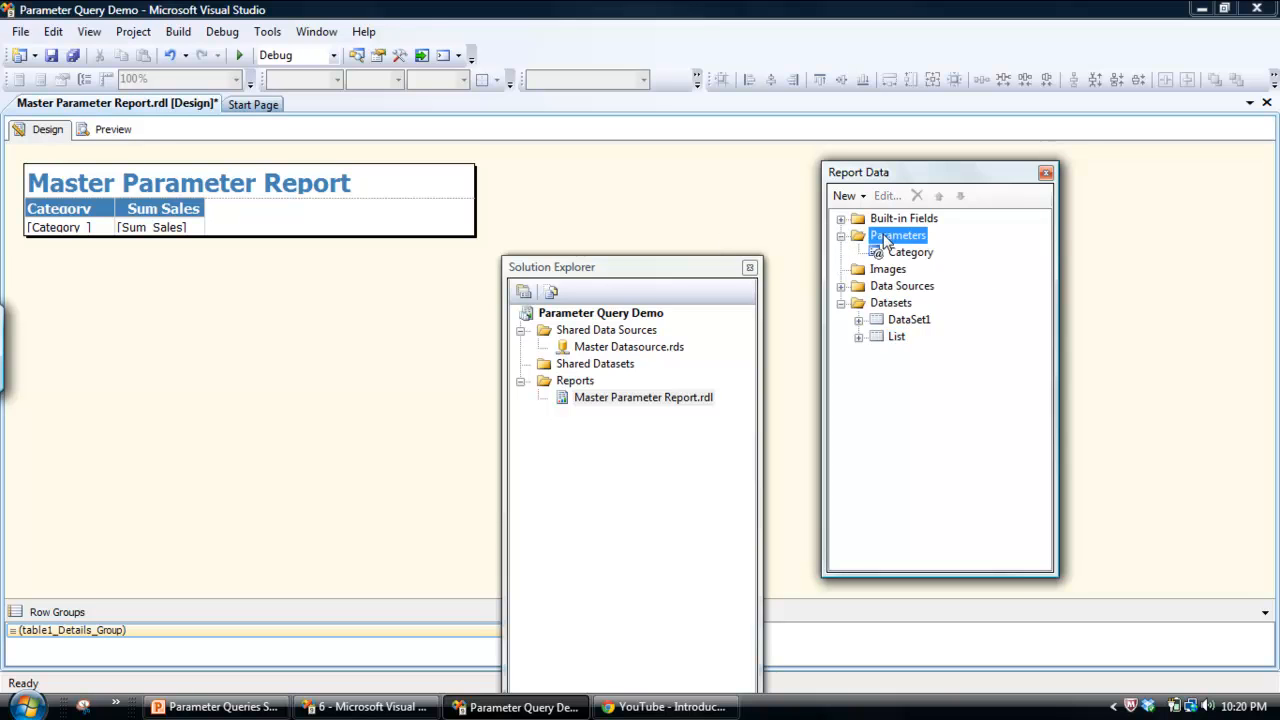
click(906, 258)
right_click(904, 262)
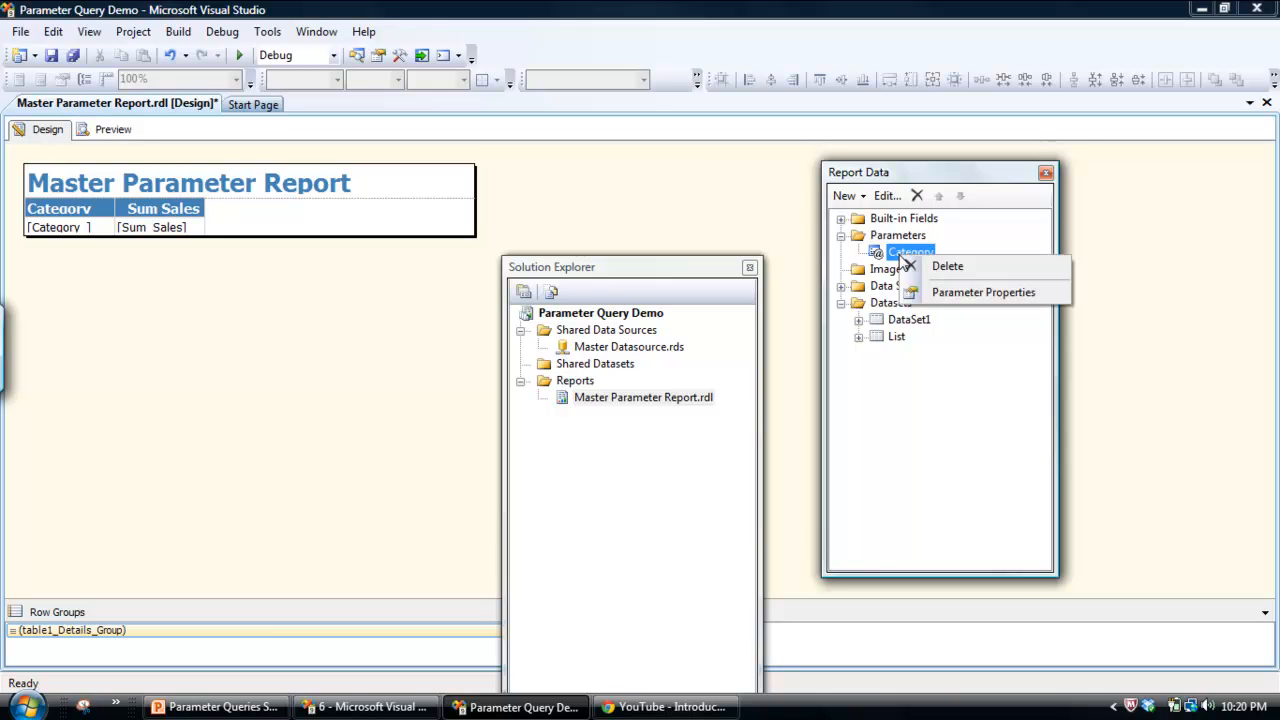
click(949, 293)
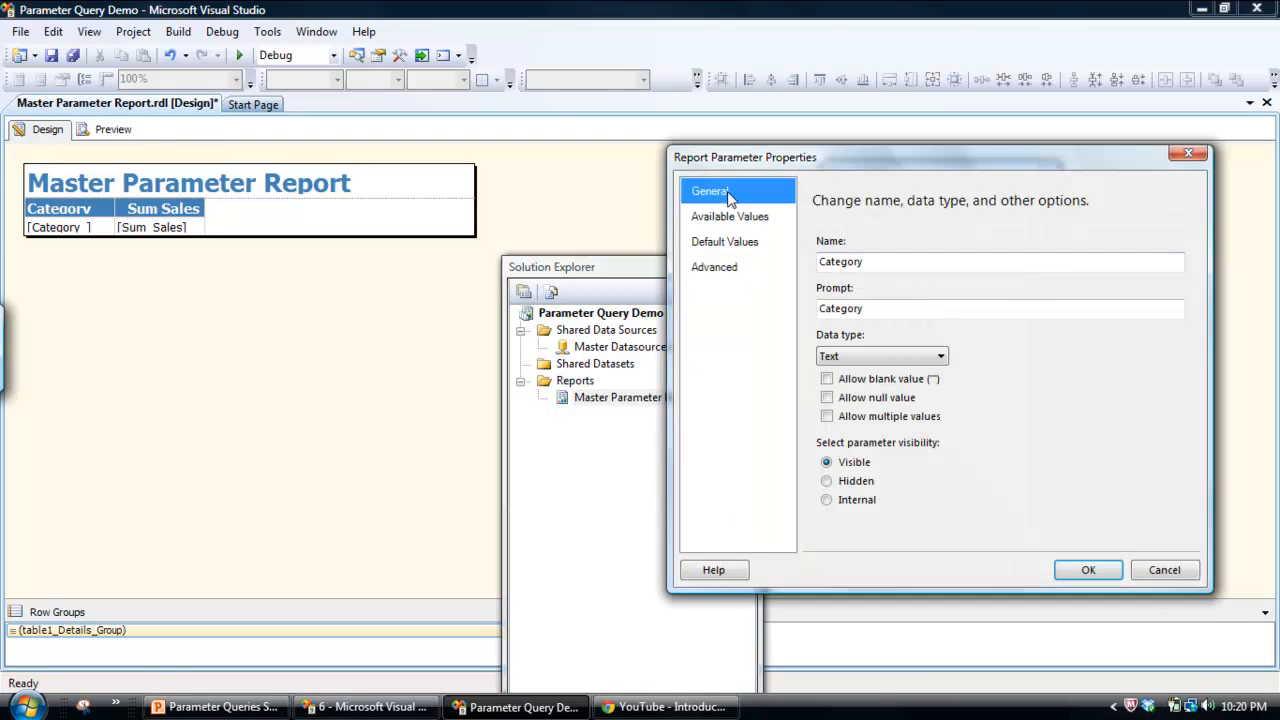
click(731, 217)
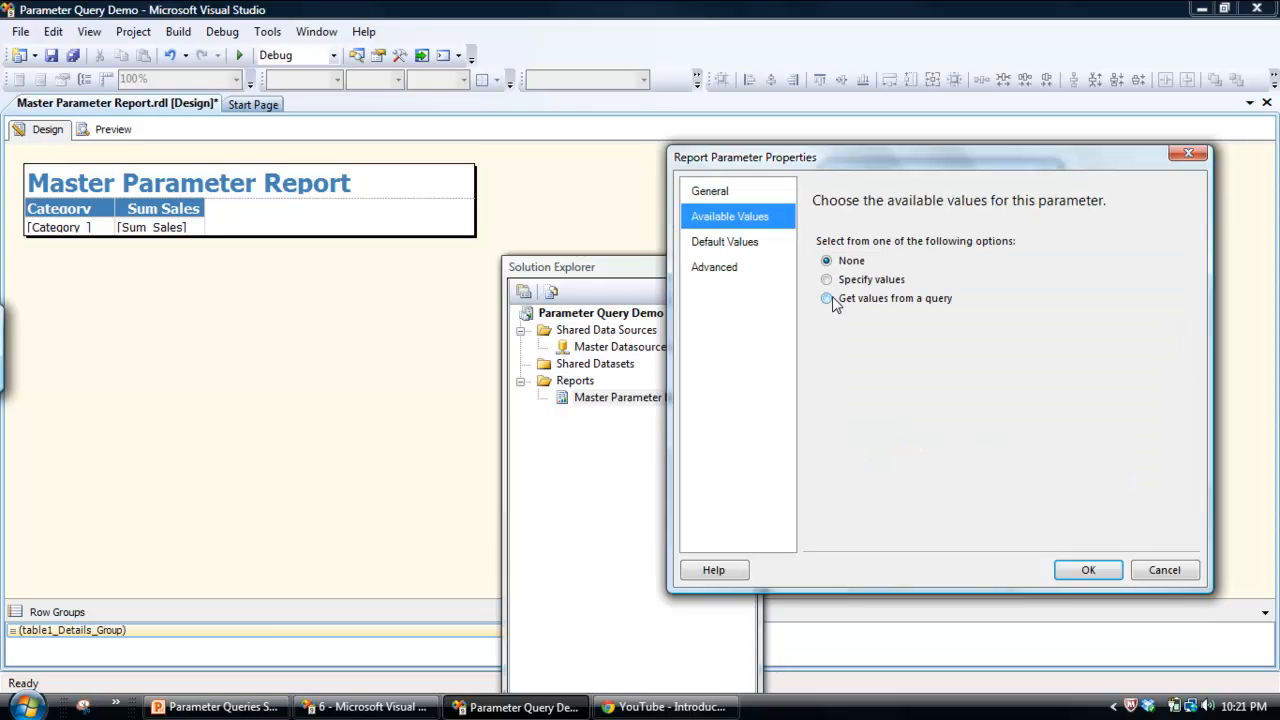
click(827, 299)
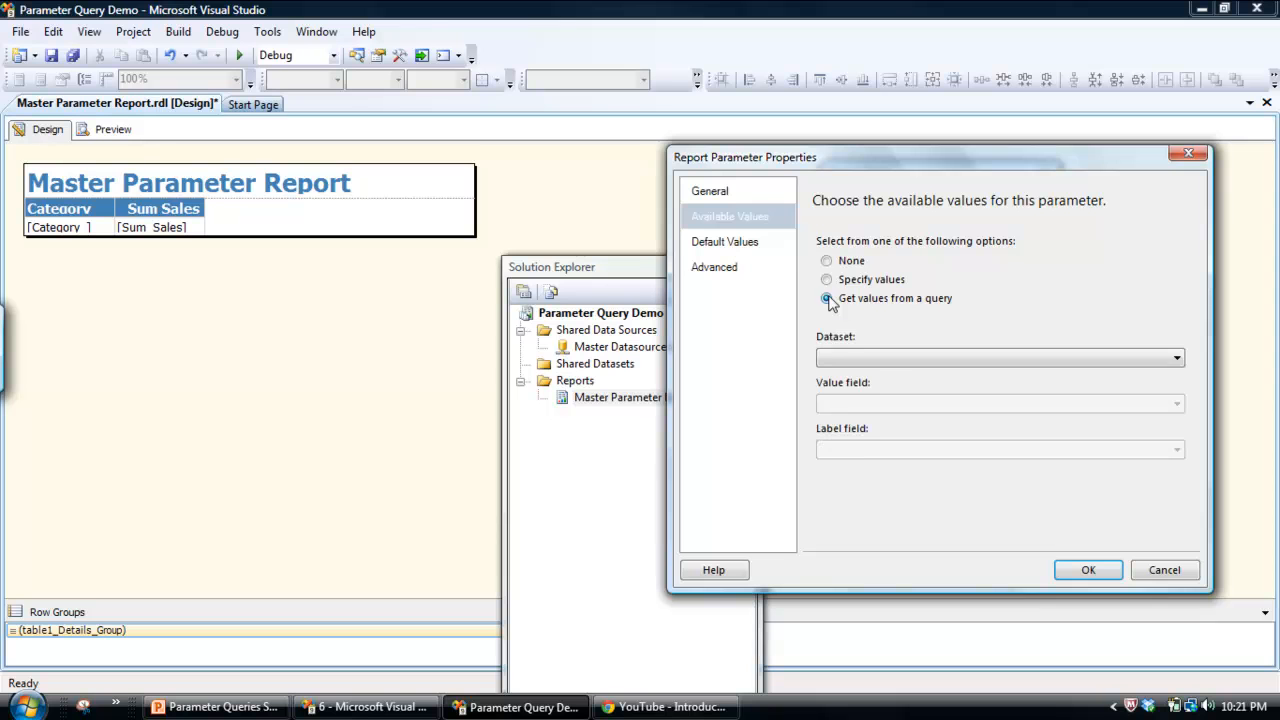
click(718, 191)
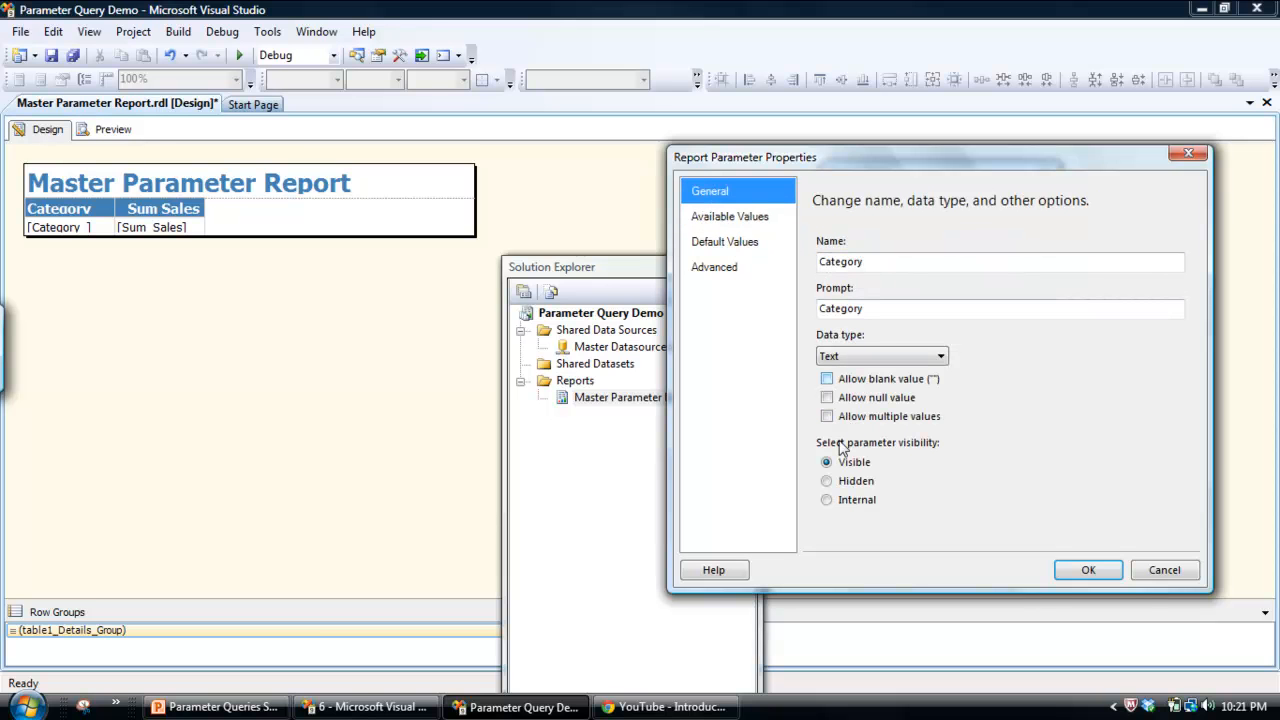
click(725, 218)
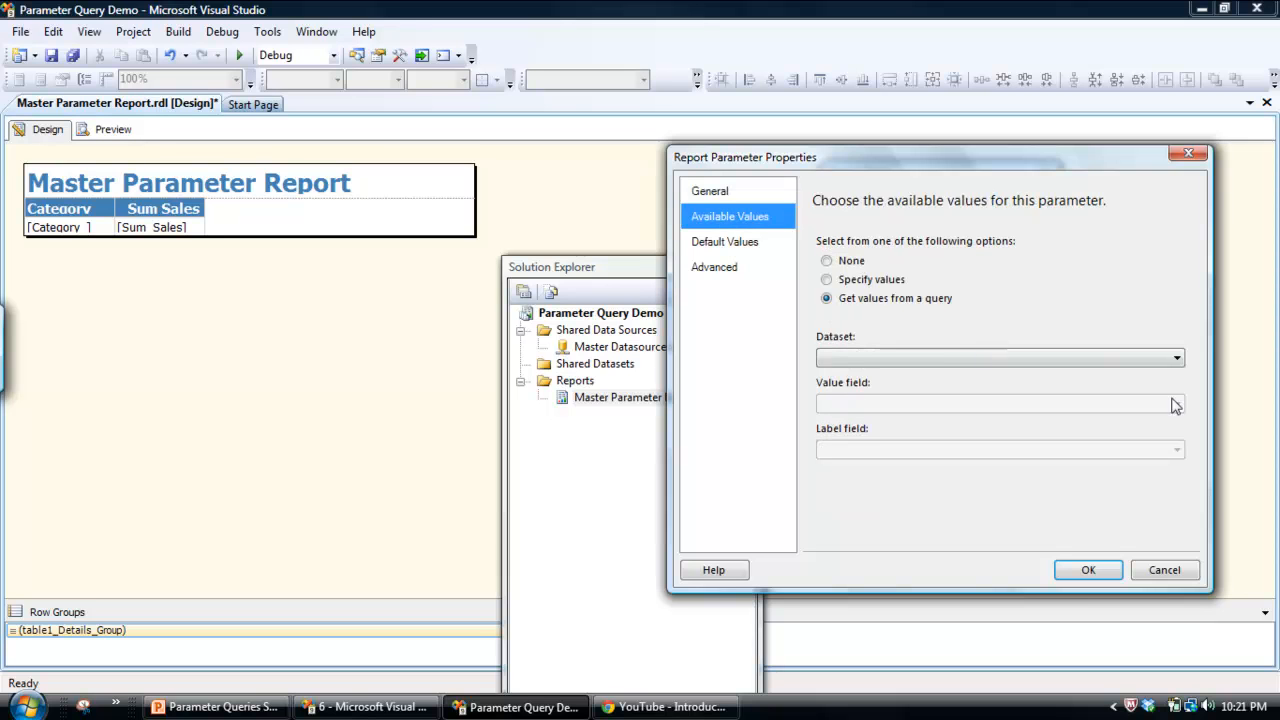
Step: Use the List dataset for the available values, with Category_ as both the value field and the label field
click(1177, 362)
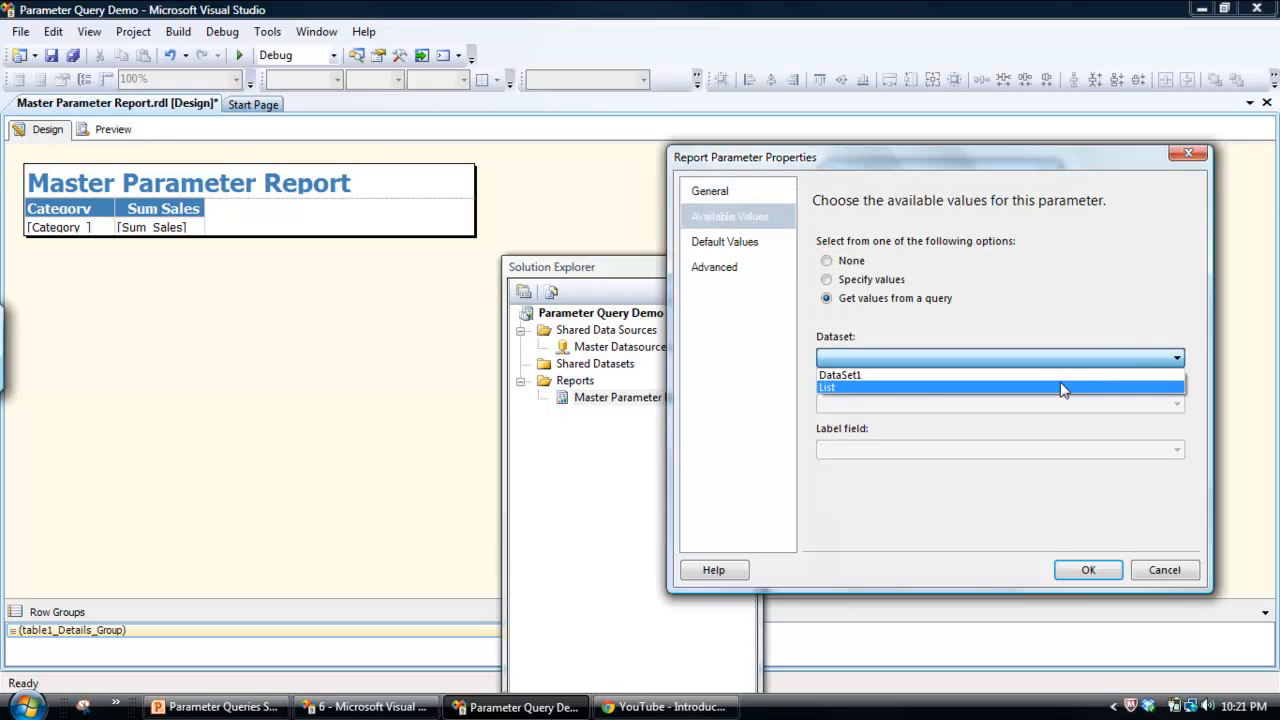
click(1058, 387)
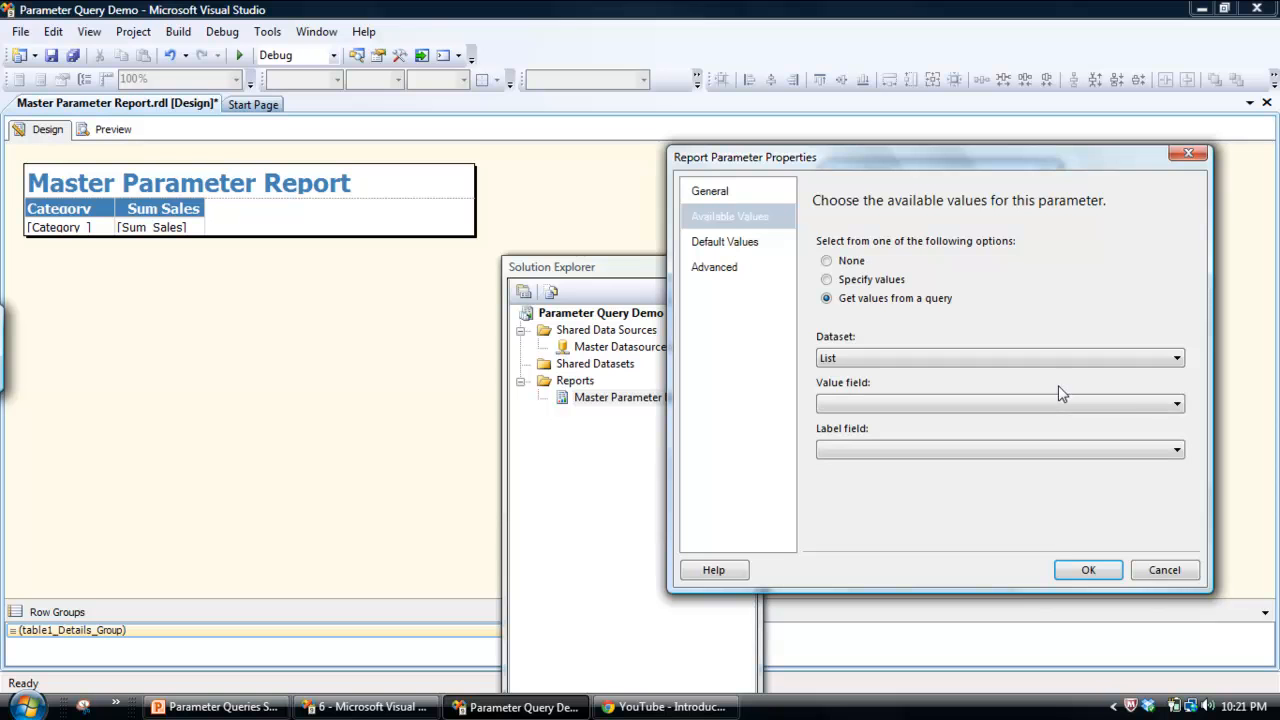
click(1179, 406)
click(1124, 421)
click(1176, 452)
click(1132, 466)
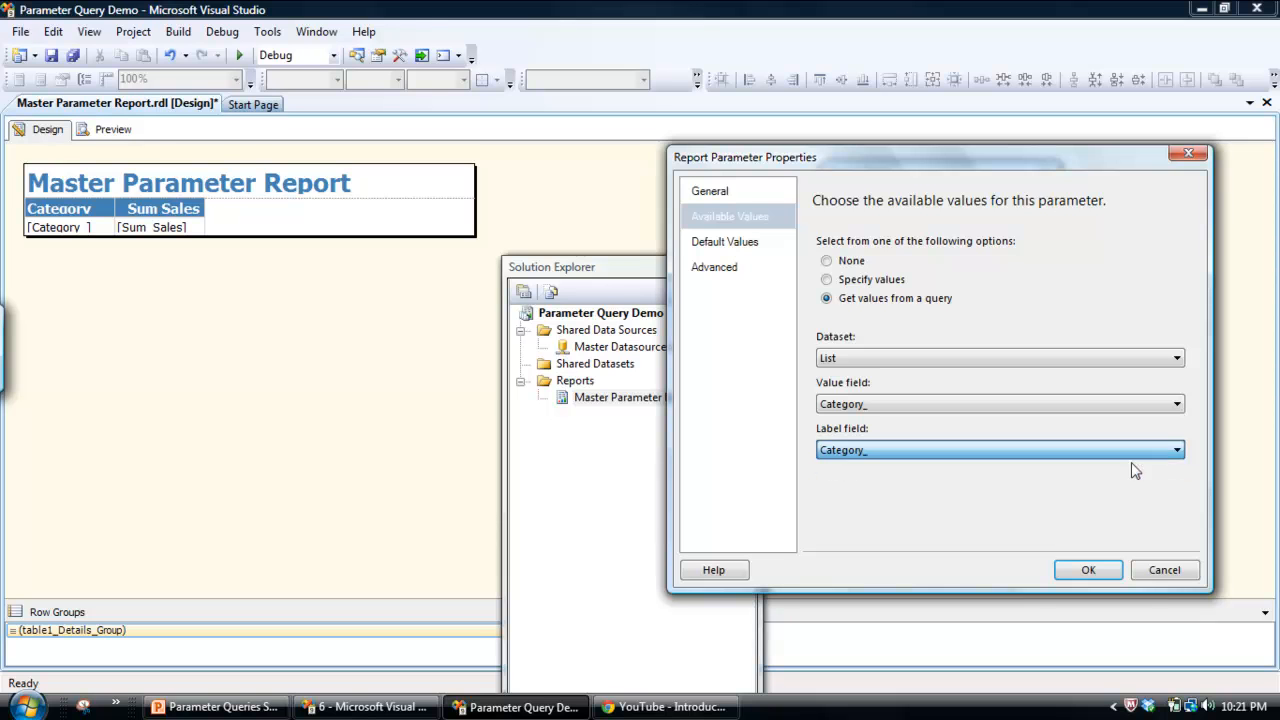
Step: Specify Car as the Category parameter's default value and accept the parameter properties
click(745, 252)
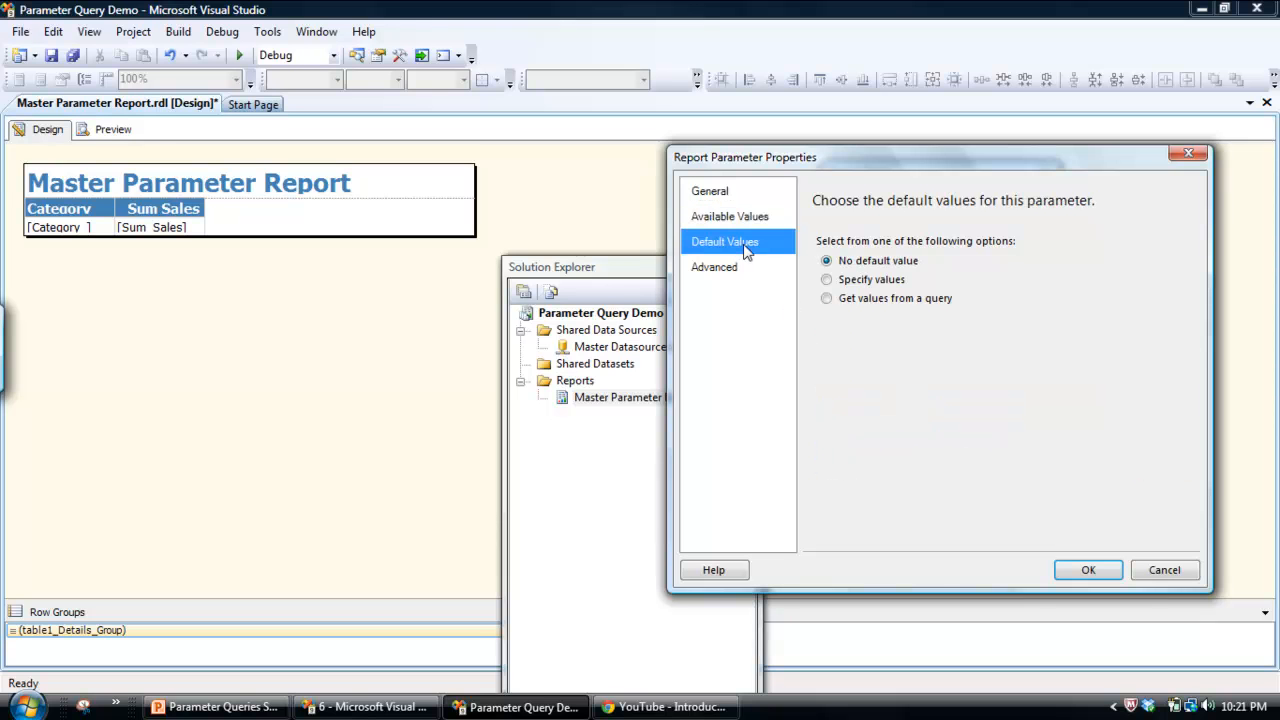
click(826, 280)
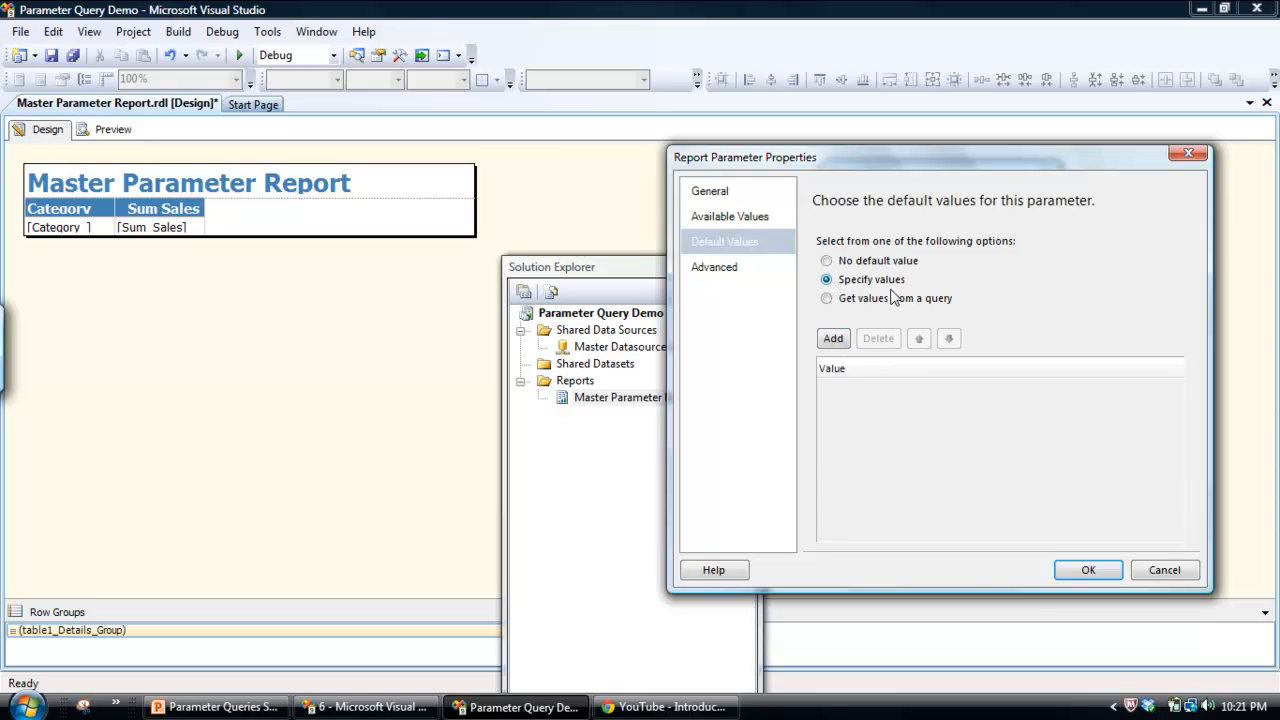
click(834, 339)
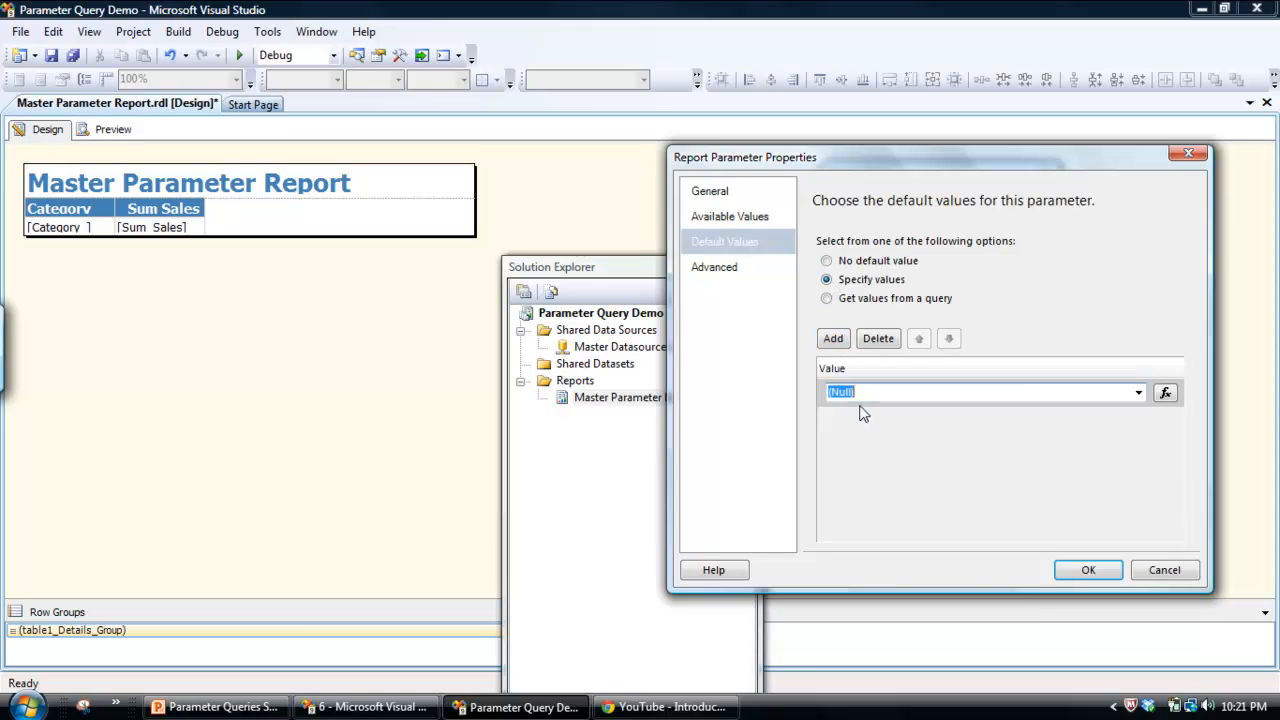
click(1104, 568)
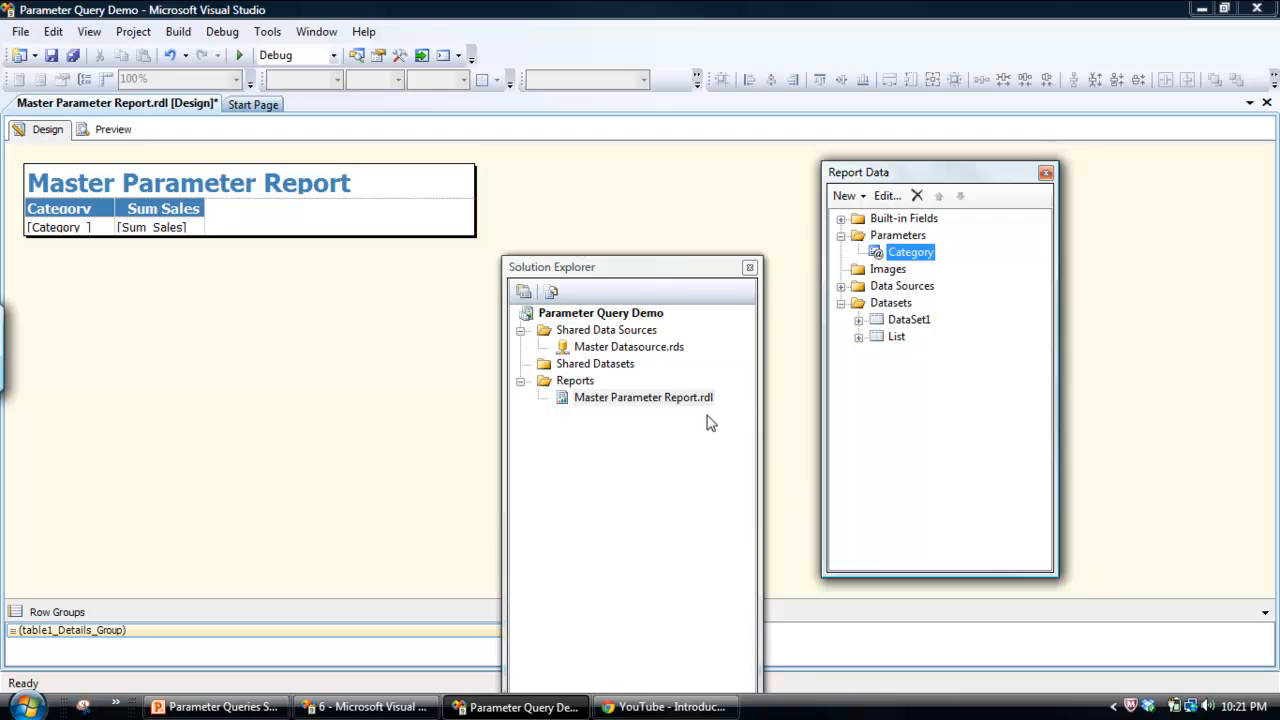
Step: Save the report, preview it, and run it for the Motorbike category
click(51, 55)
click(113, 130)
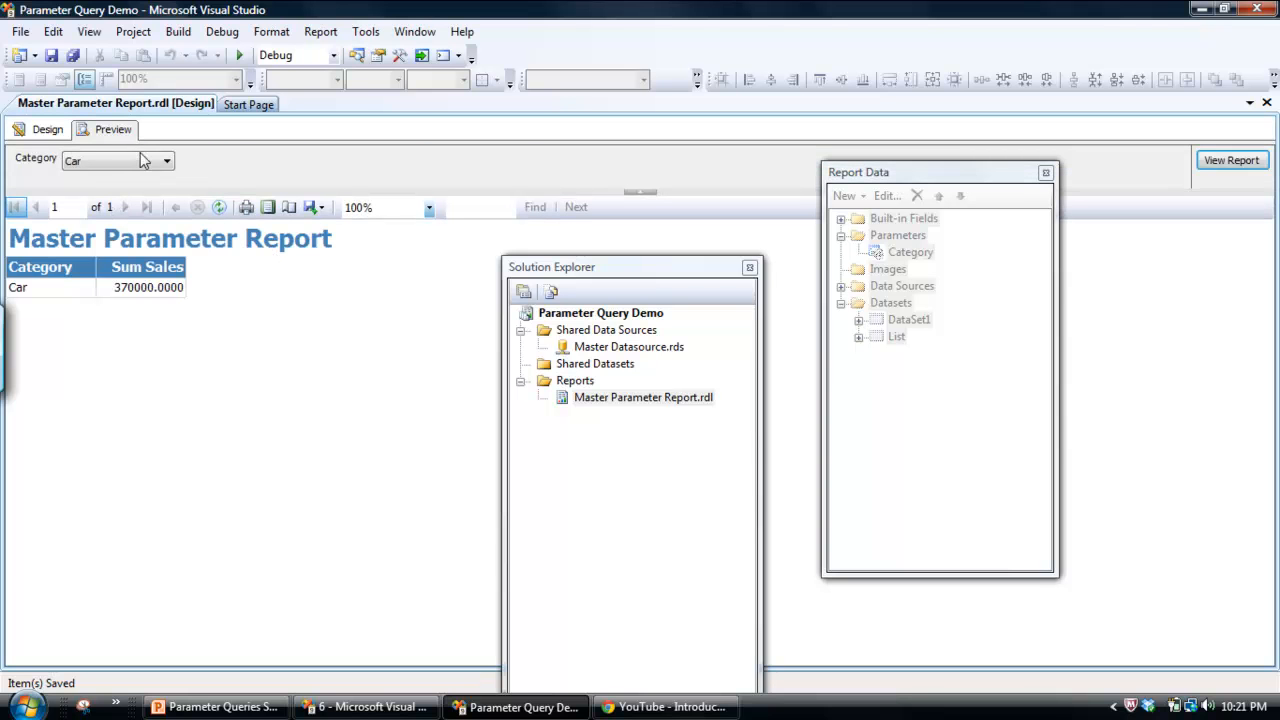
click(161, 165)
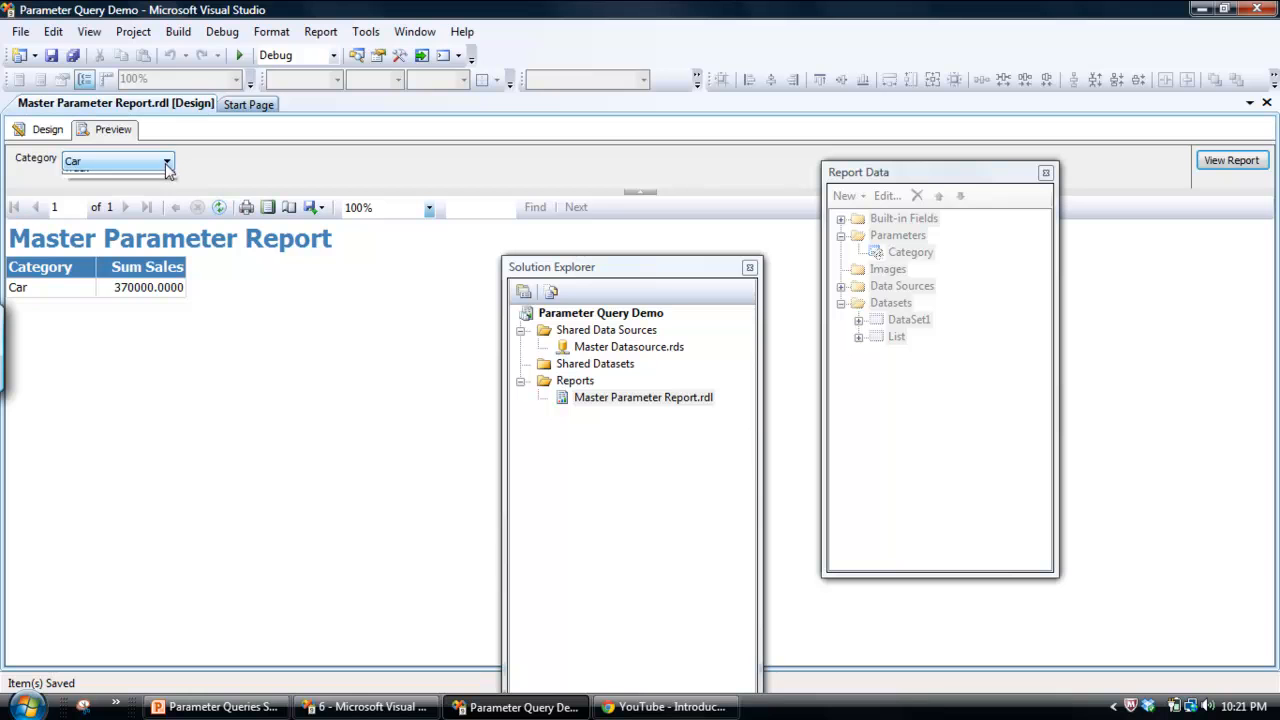
click(152, 190)
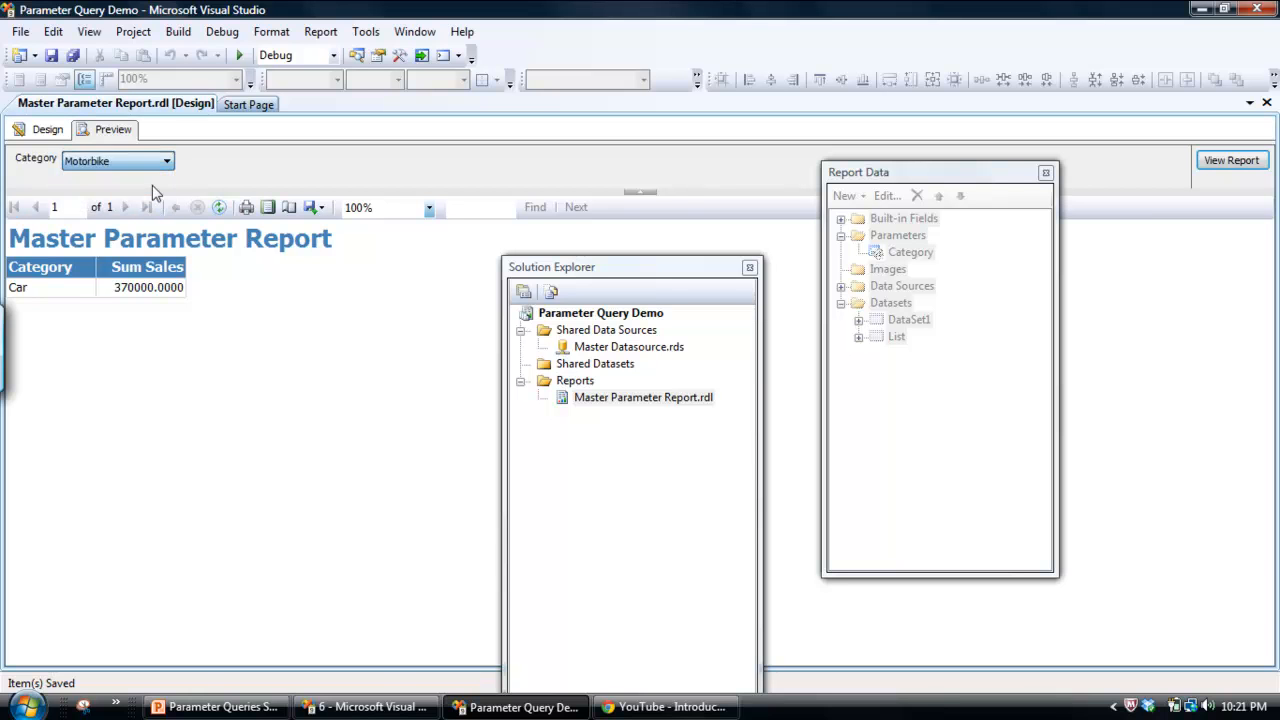
click(1232, 161)
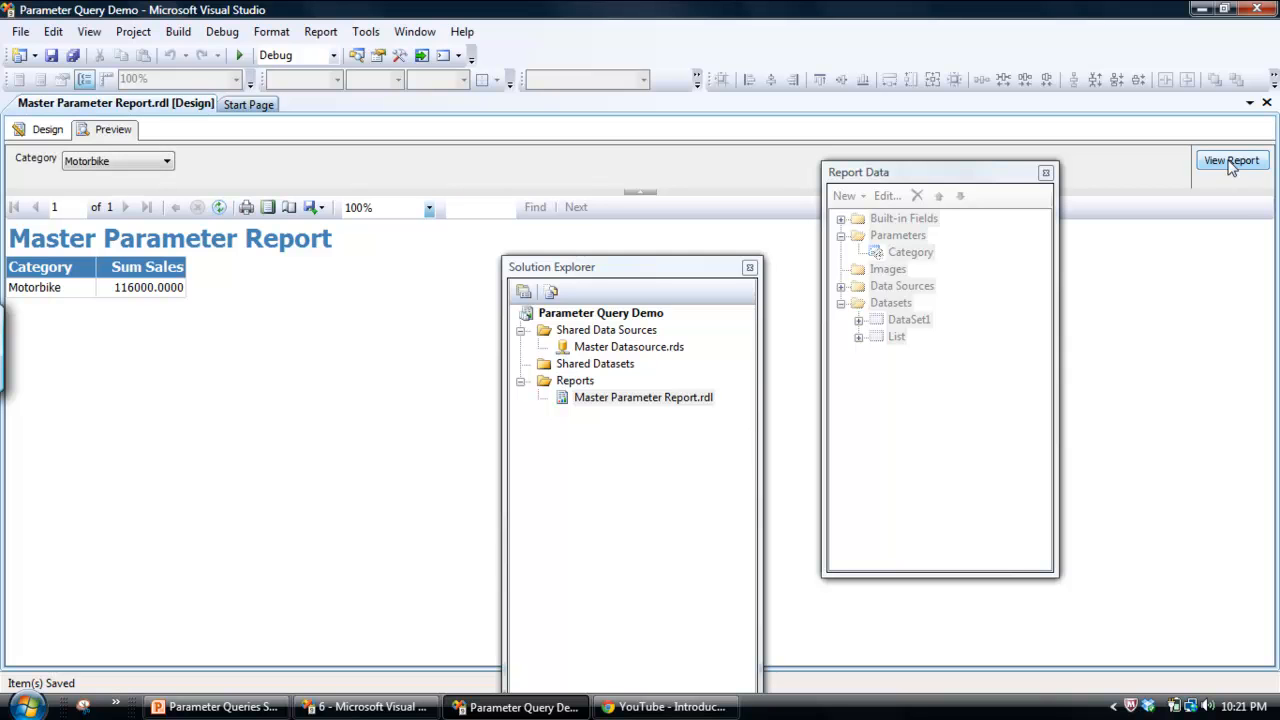
Step: Run the previewed report for the Truck category
click(168, 162)
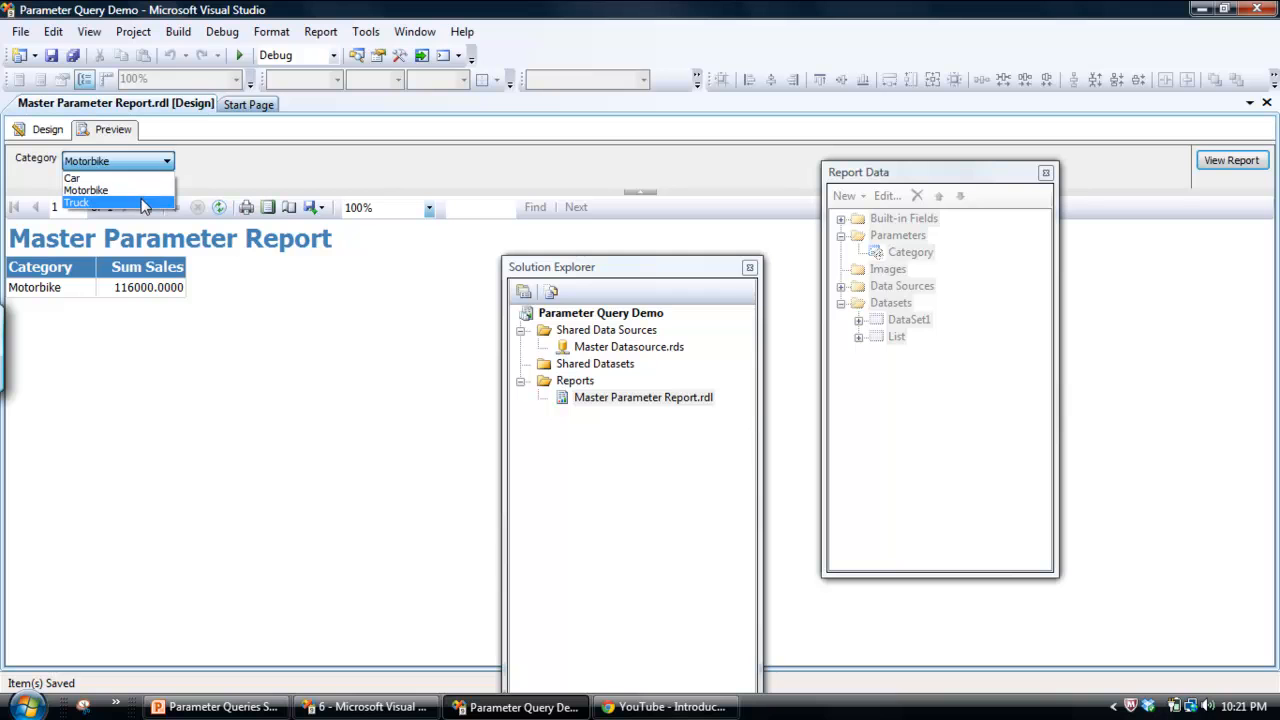
click(90, 200)
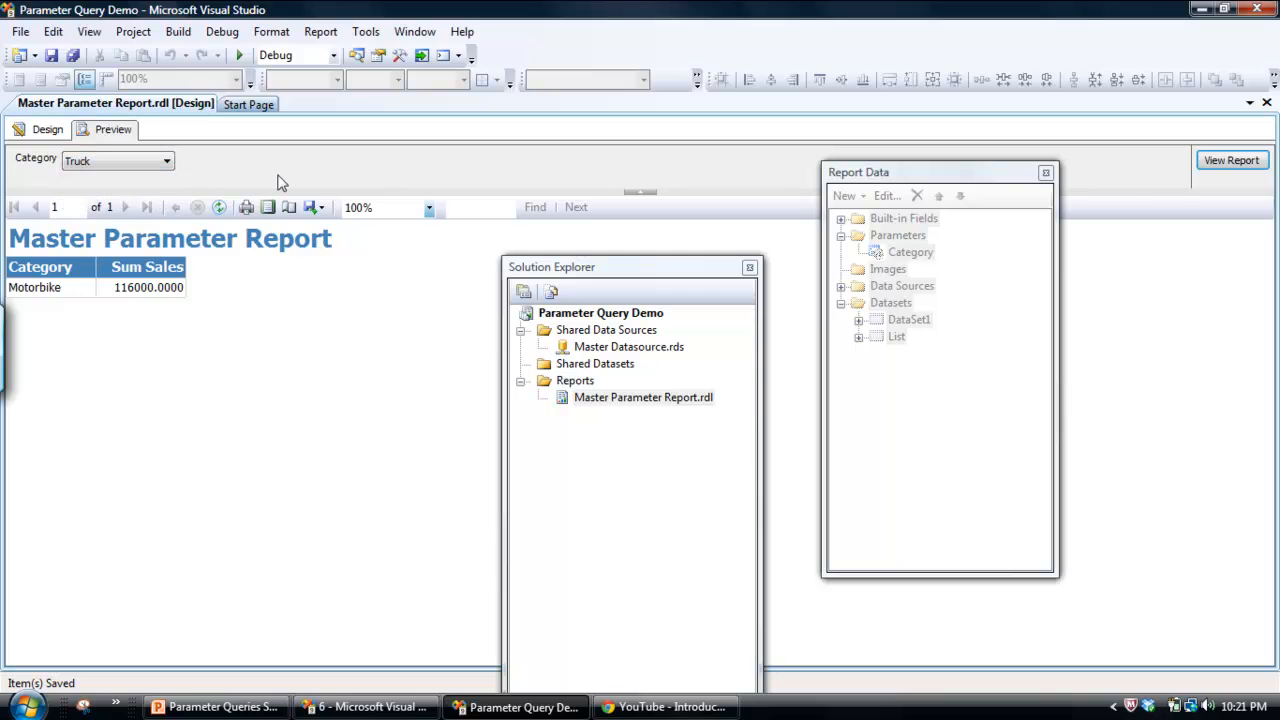
click(1236, 162)
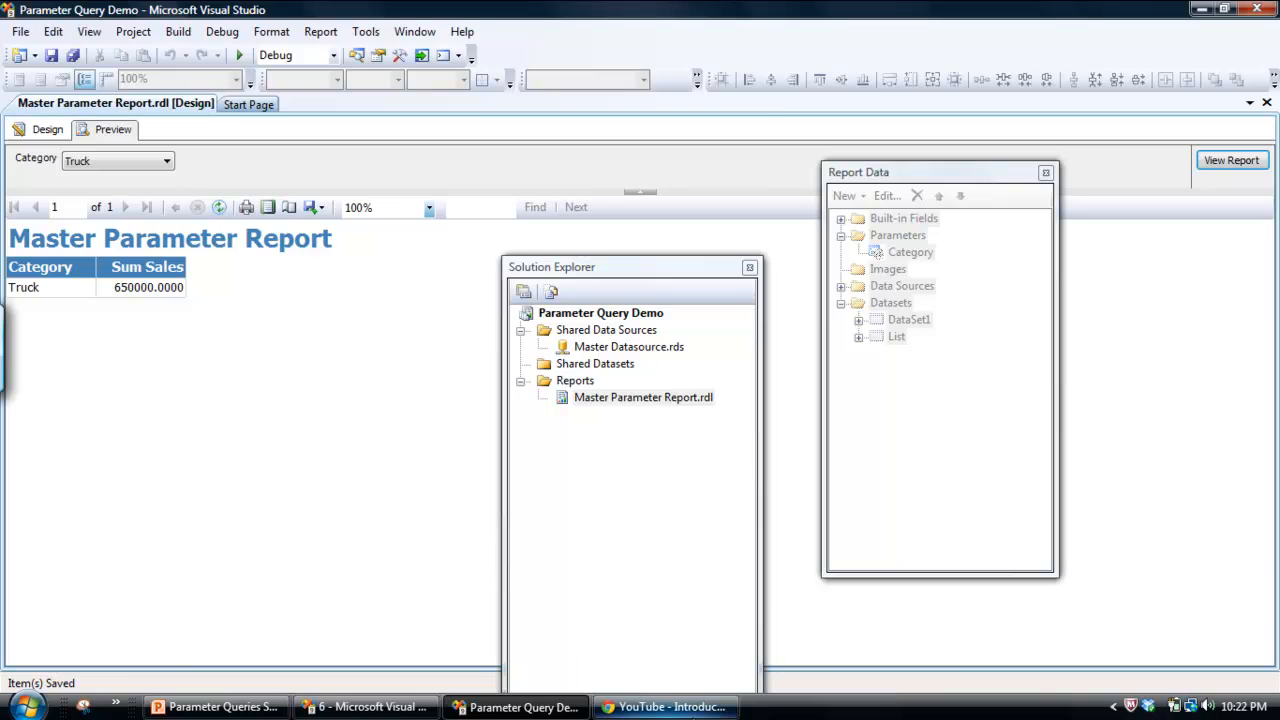
Step: Switch to Chrome and browse the Reporting, Data Integration and Modeling categories of the Analytics in Action website
click(685, 710)
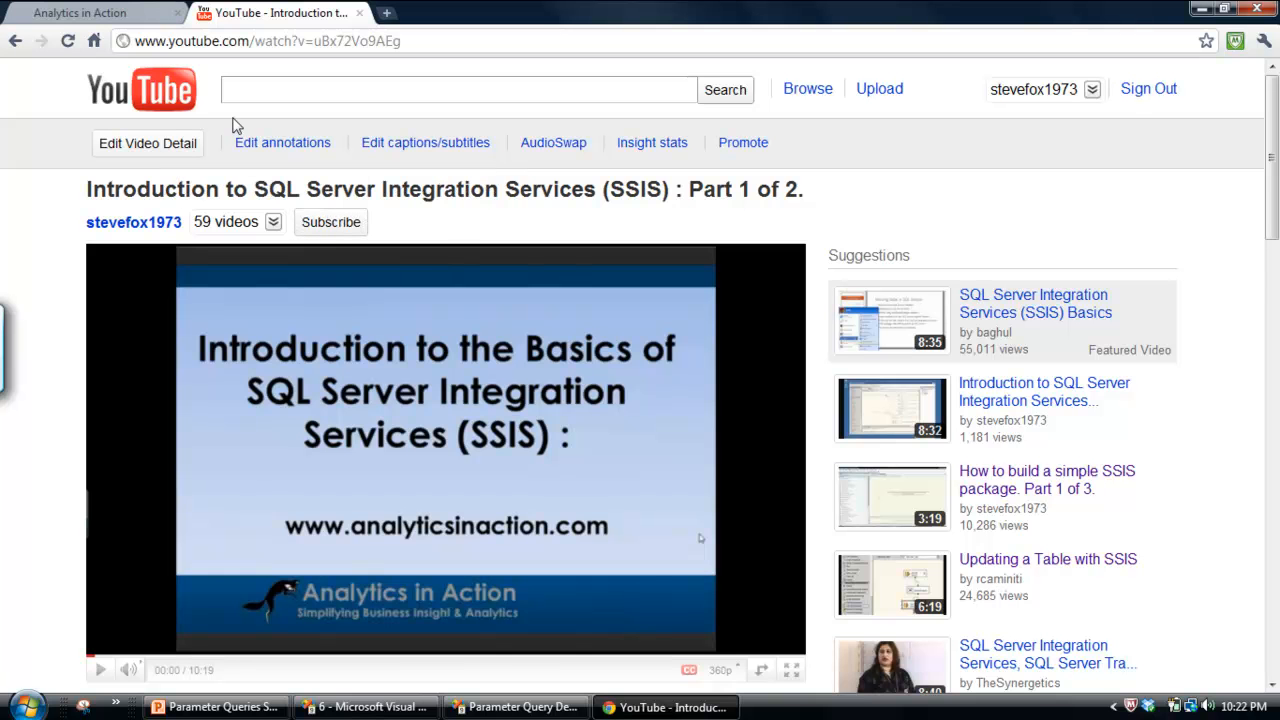
click(127, 14)
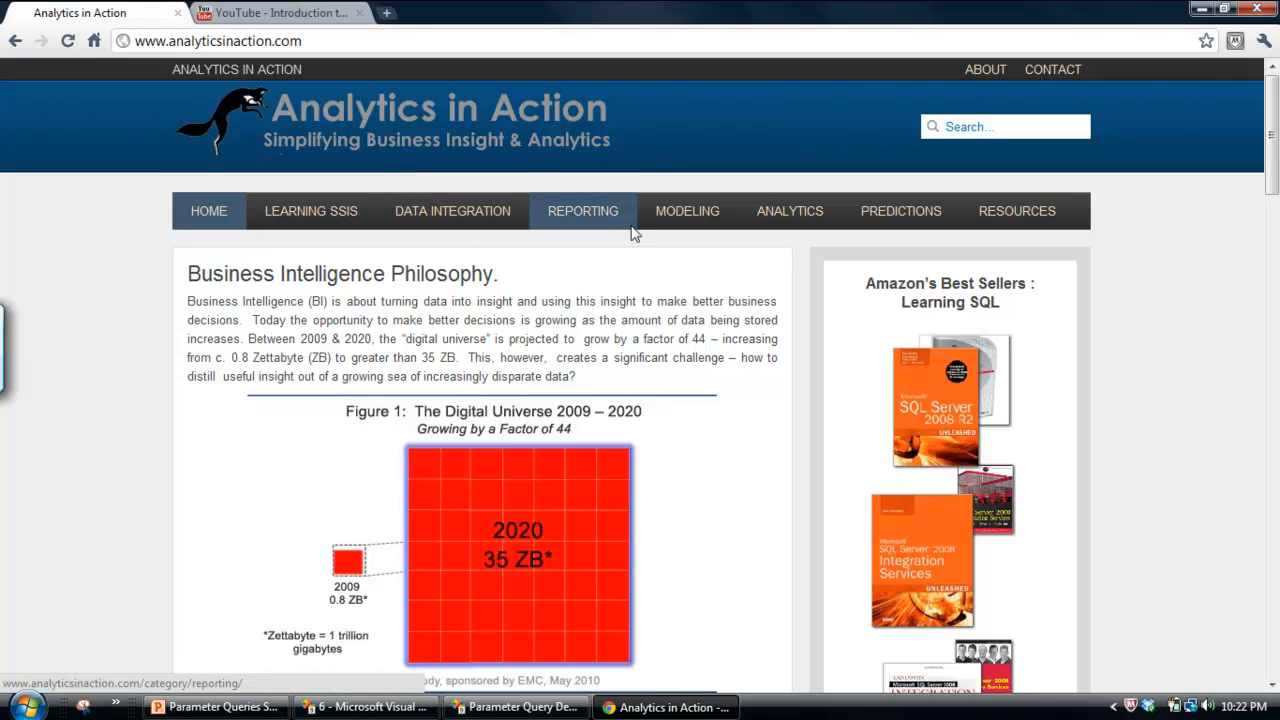
click(590, 210)
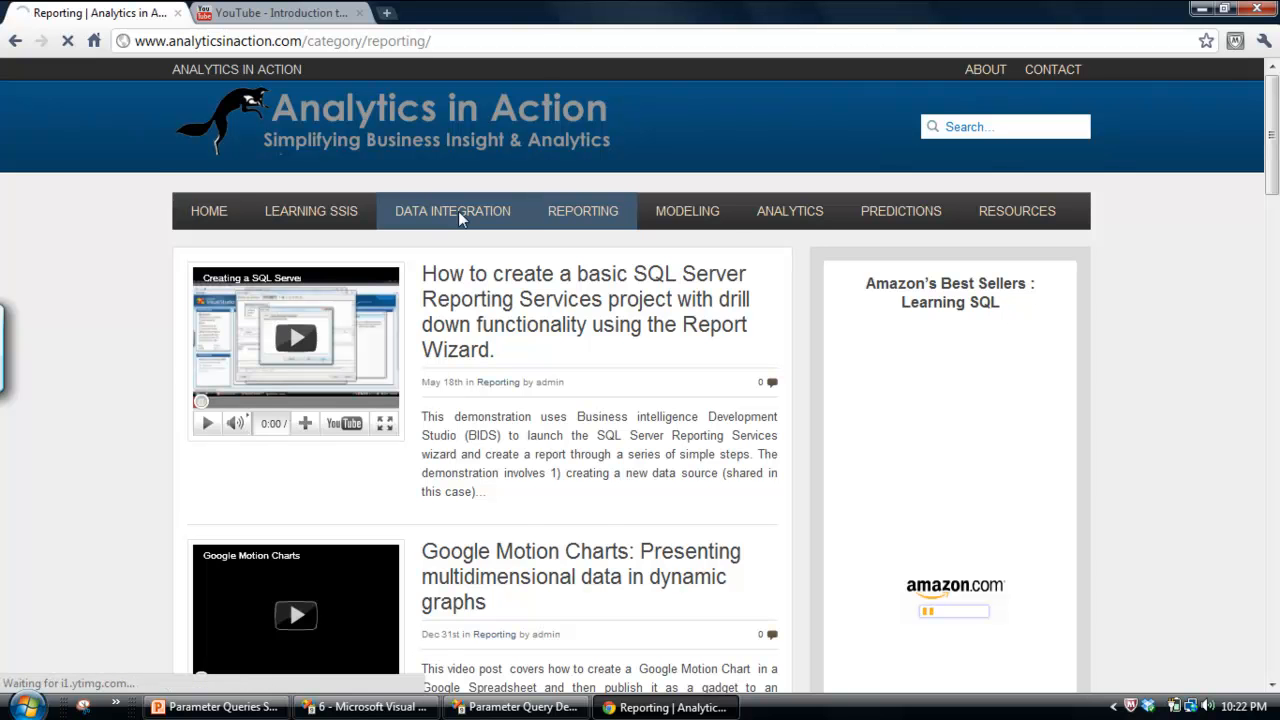
click(518, 207)
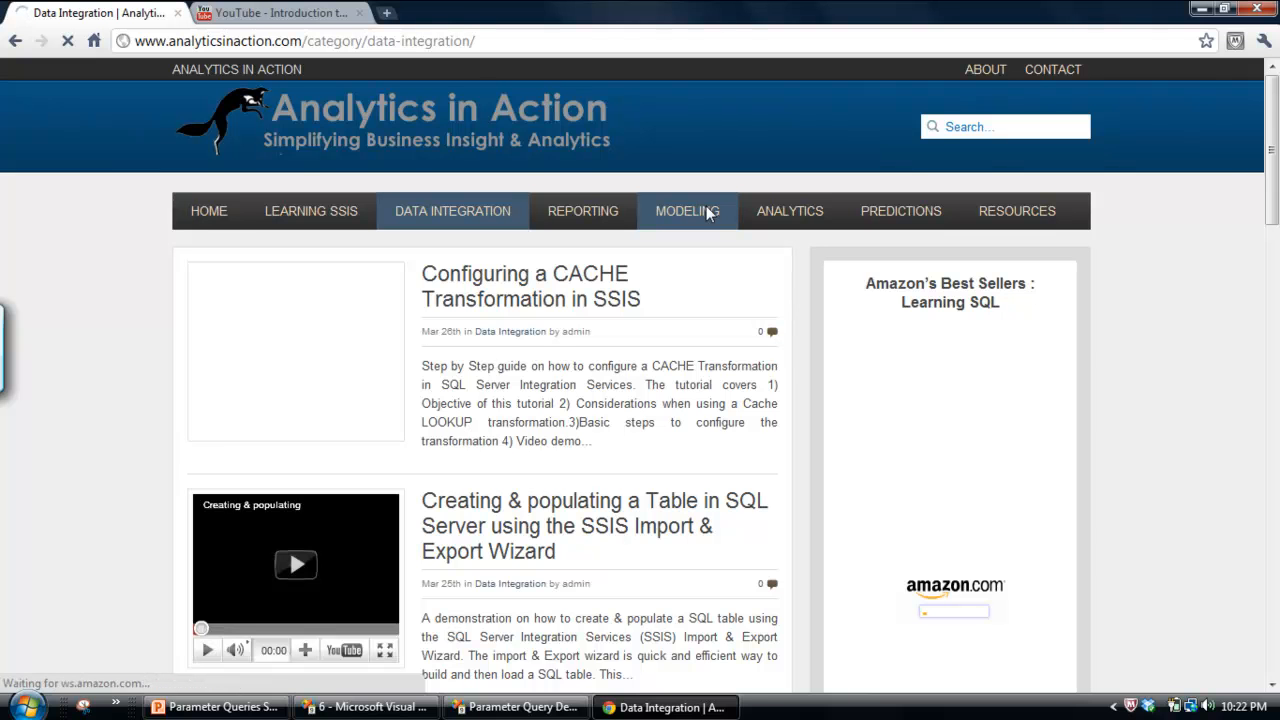
click(706, 213)
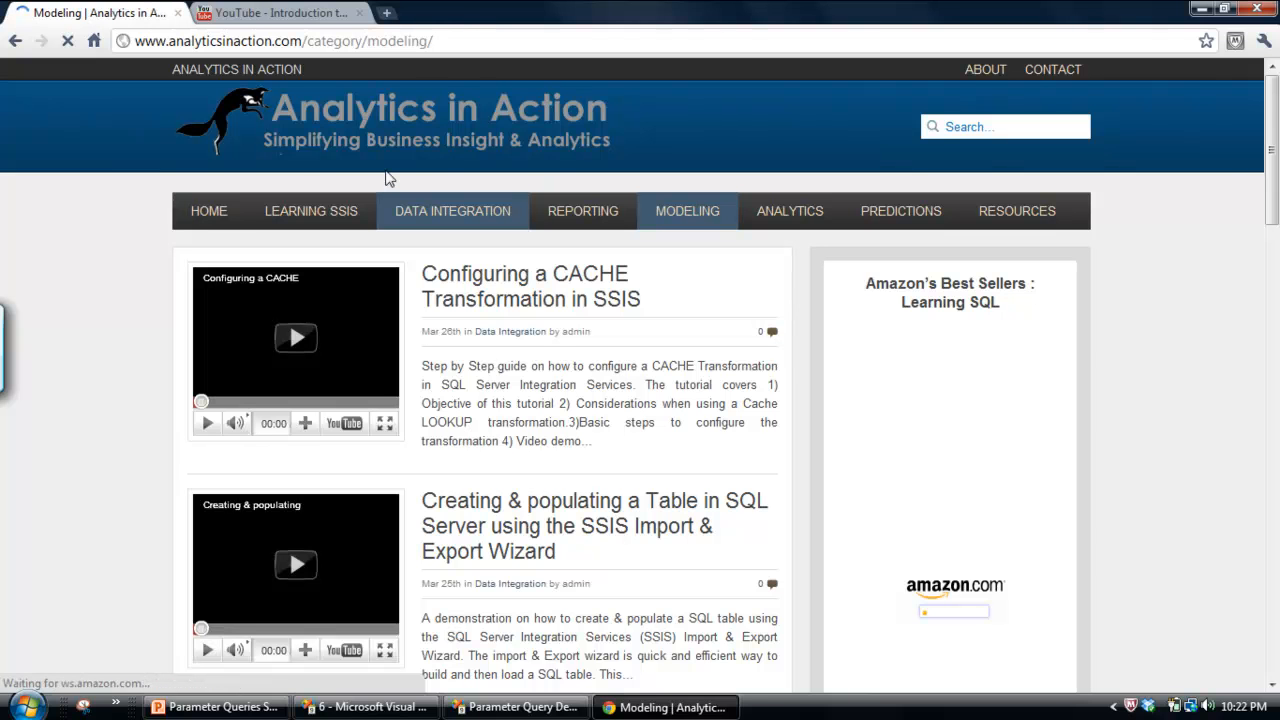